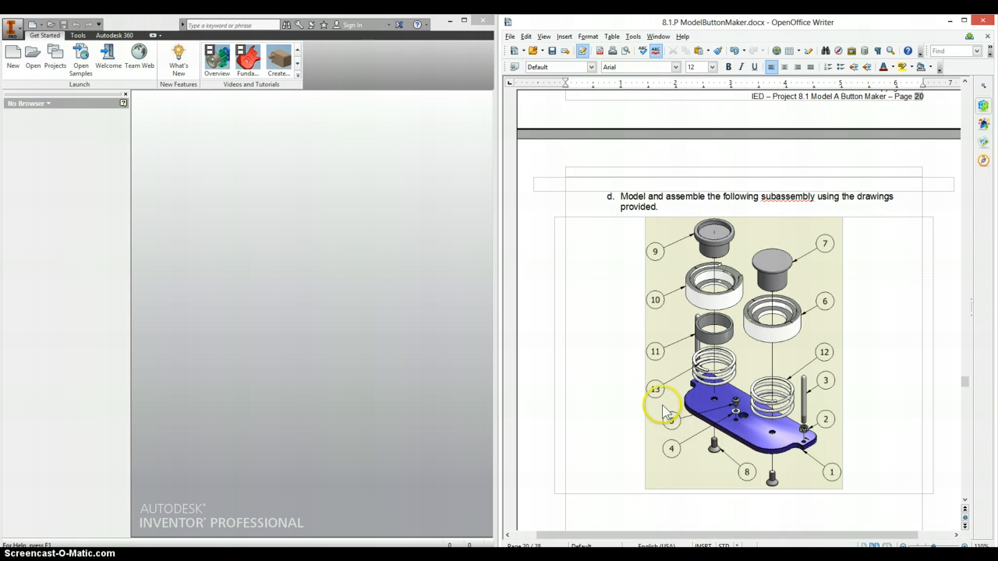
# Create a new assembly file and start placing components from the Button Maker folder.
pyautogui.click(253, 209)
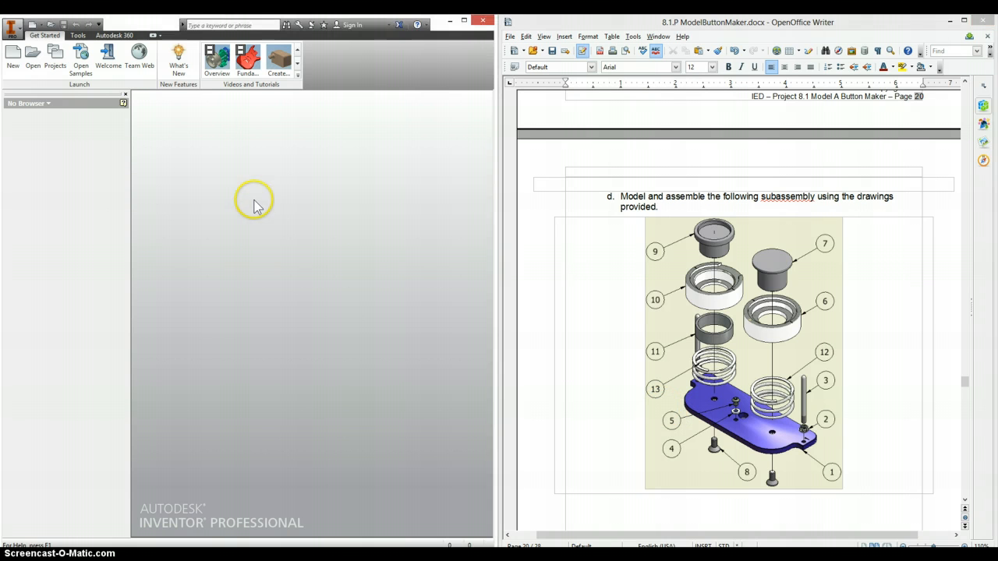
pyautogui.click(42, 29)
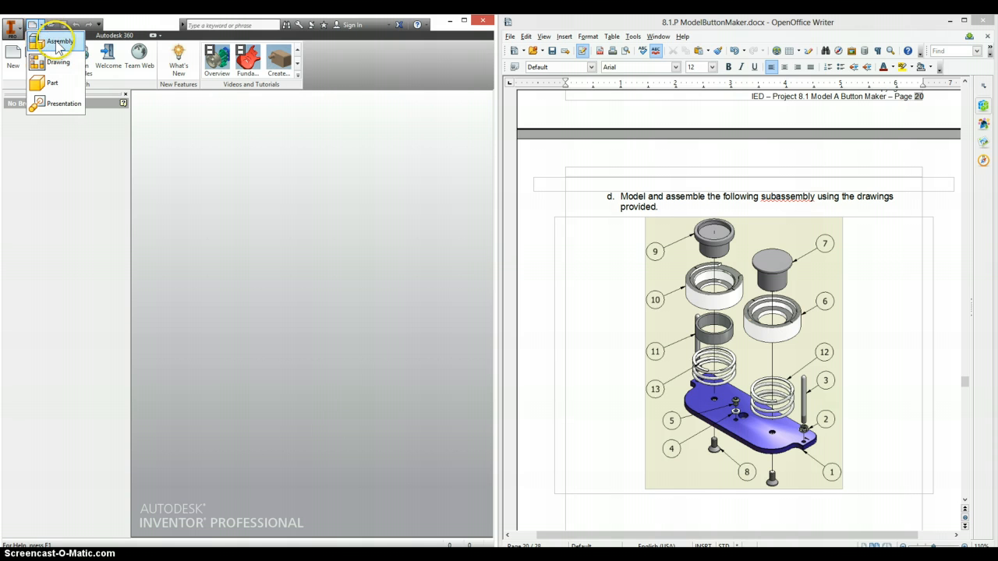
pyautogui.click(57, 43)
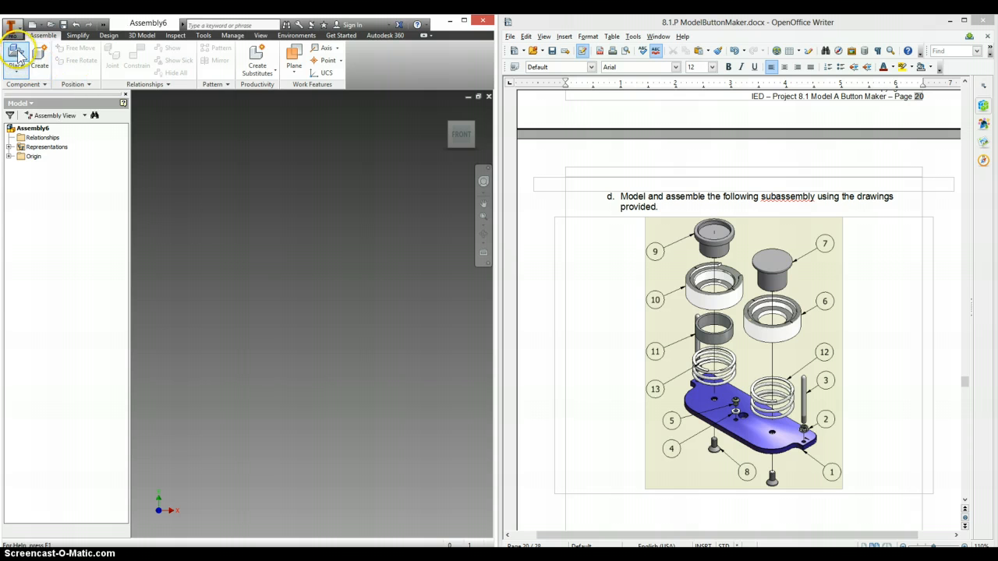
pyautogui.click(17, 55)
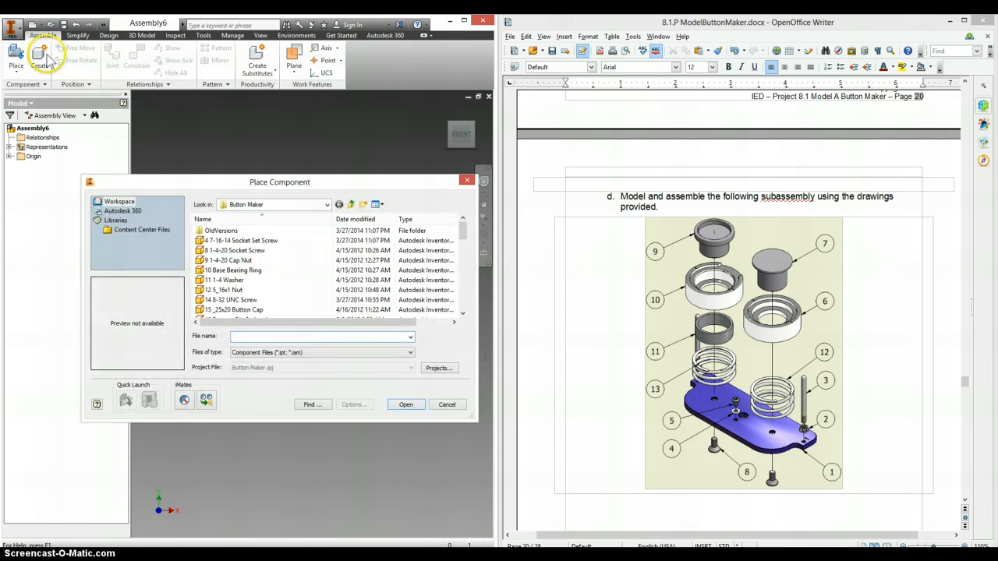
# Bring up the Lower Die Sub-Assembly parts list in the project document and choose the Bottom Die Plate part for placement.
pyautogui.click(577, 316)
pyautogui.scroll(-6, 579, 310)
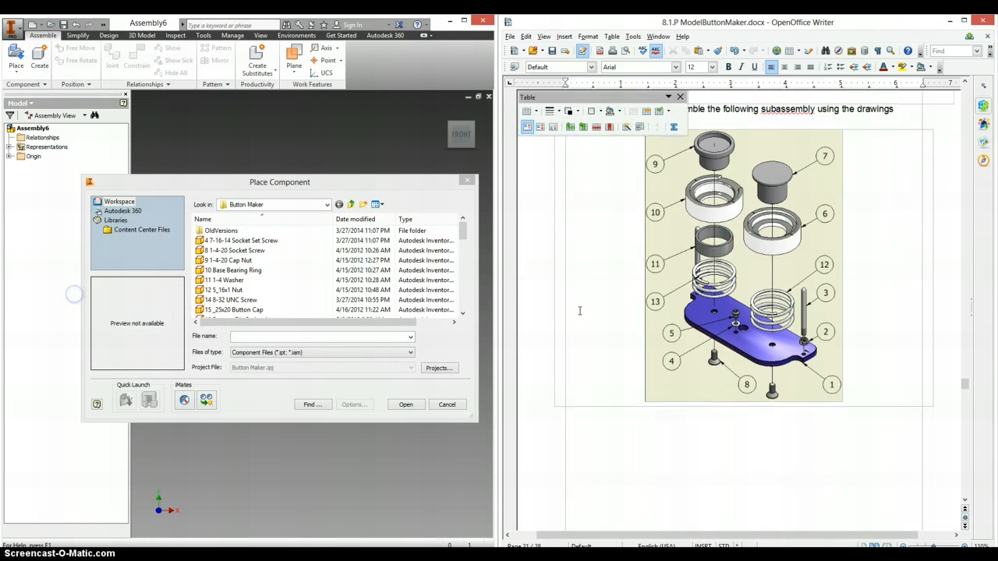
pyautogui.scroll(-5, 580, 310)
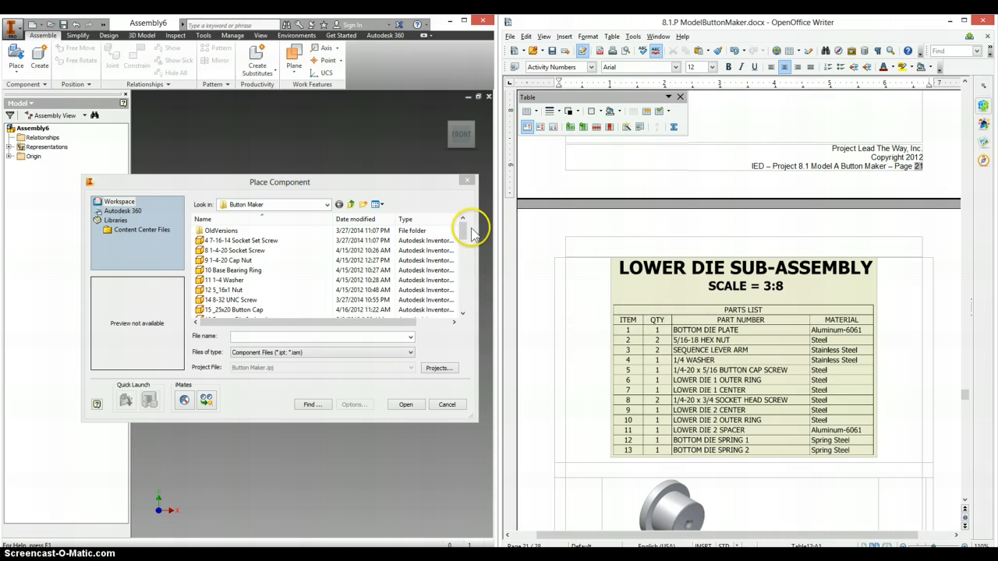
pyautogui.moveTo(462, 227); pyautogui.dragTo(463, 271)
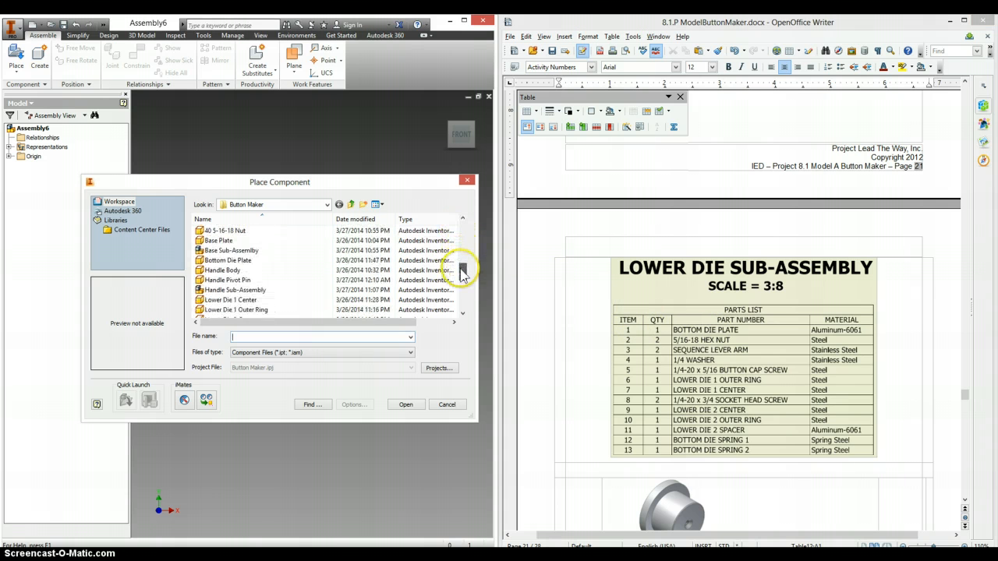
pyautogui.click(234, 261)
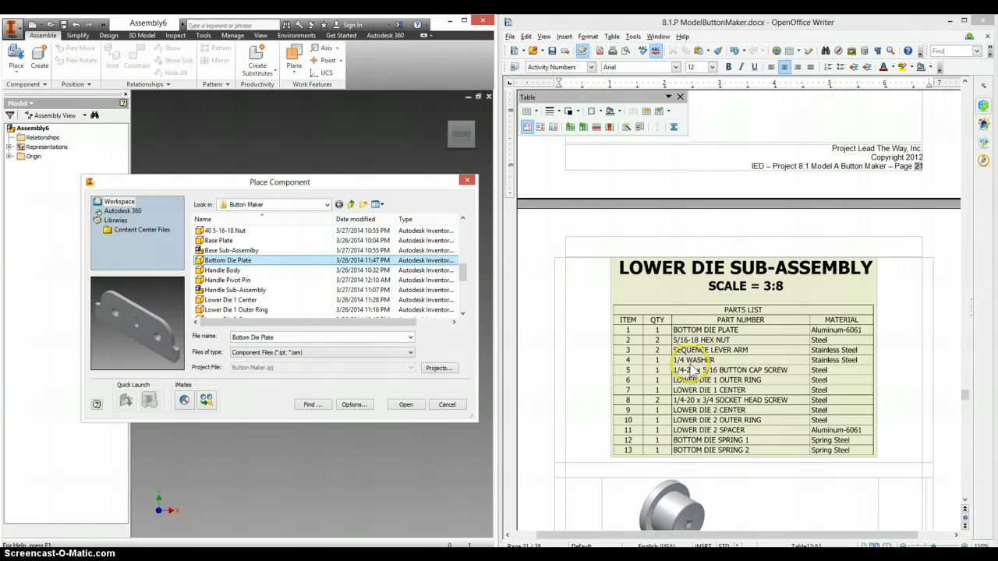
# Add 11 1-4 Washer and 15 _25x20 Button Cap to the component selection.
pyautogui.moveTo(462, 277); pyautogui.dragTo(464, 241)
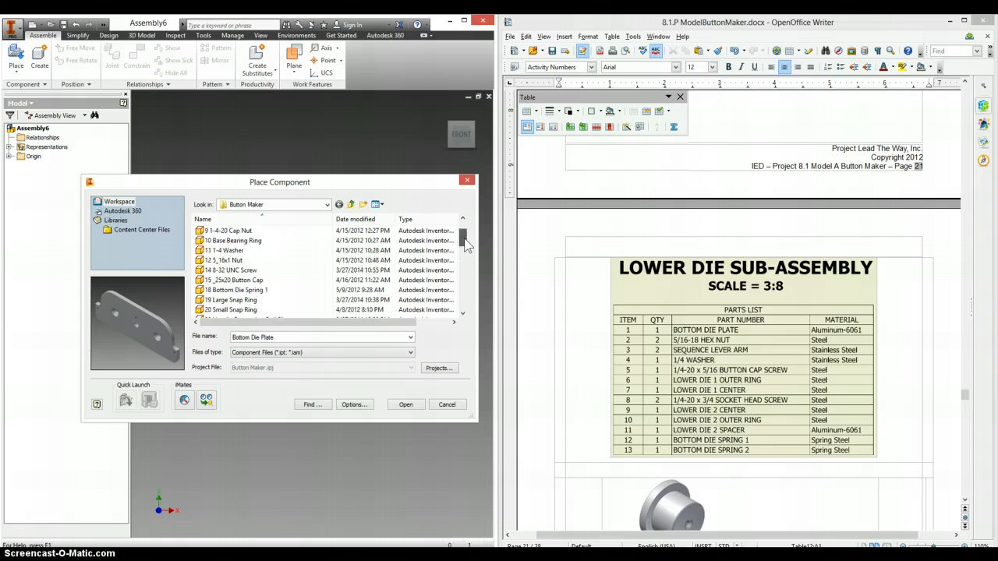
pyautogui.keyDown('ctrl'); pyautogui.click(244, 254); pyautogui.keyUp('ctrl')
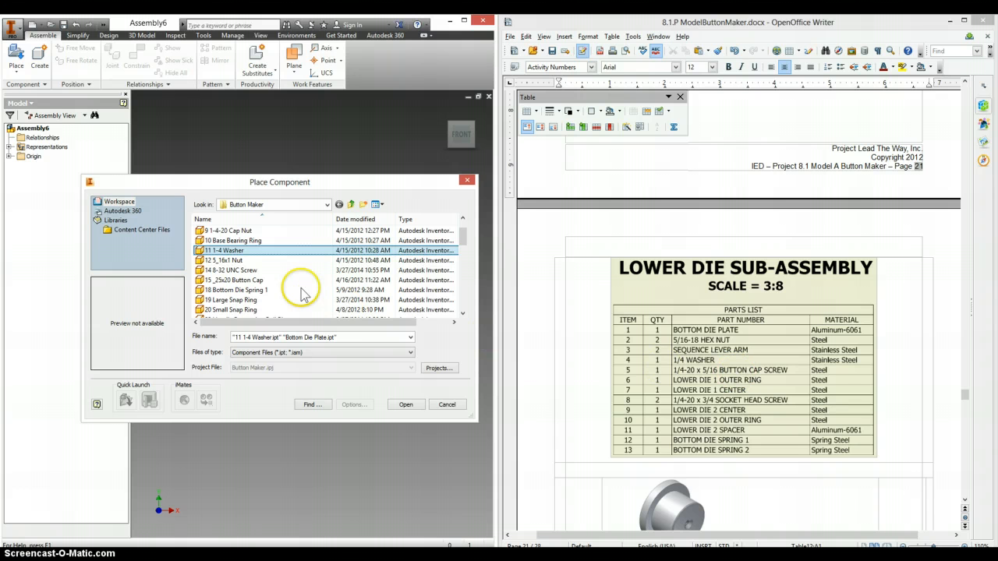
pyautogui.keyDown('ctrl'); pyautogui.click(246, 281); pyautogui.keyUp('ctrl')
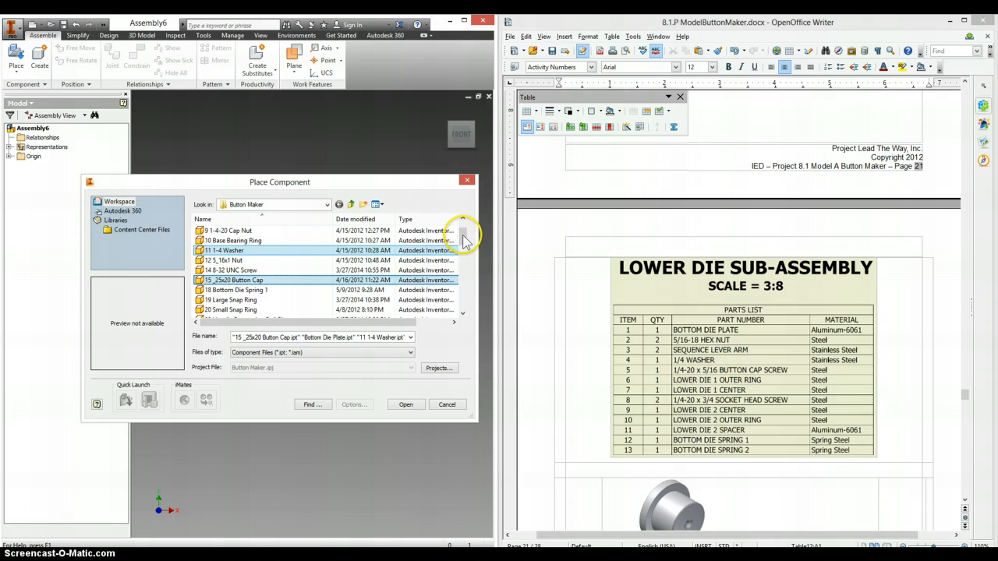
# Add Lower Die 1 Outer Ring and Lower Die 1 Center to the component selection.
pyautogui.moveTo(463, 237); pyautogui.dragTo(463, 278)
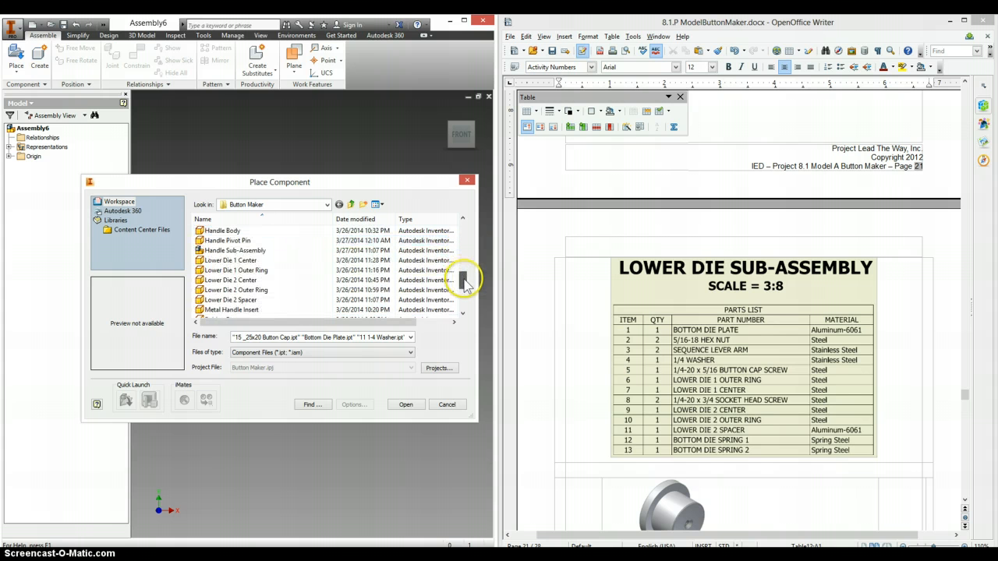
pyautogui.keyDown('ctrl'); pyautogui.click(252, 270); pyautogui.keyUp('ctrl')
pyautogui.keyDown('ctrl'); pyautogui.click(234, 261); pyautogui.keyUp('ctrl')
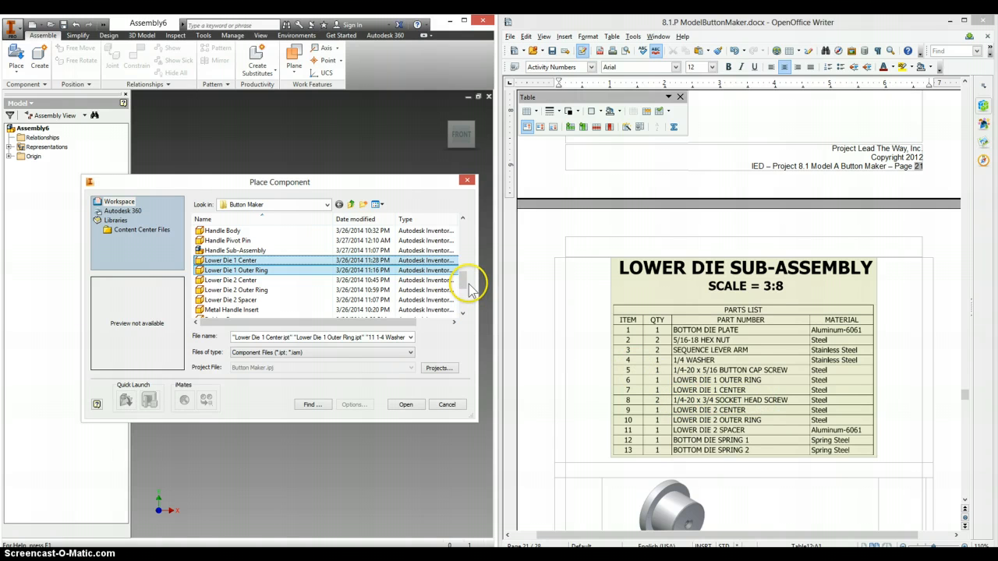
# Add 39 1_4x1 Socket Head to the component selection.
pyautogui.moveTo(462, 279); pyautogui.dragTo(464, 267)
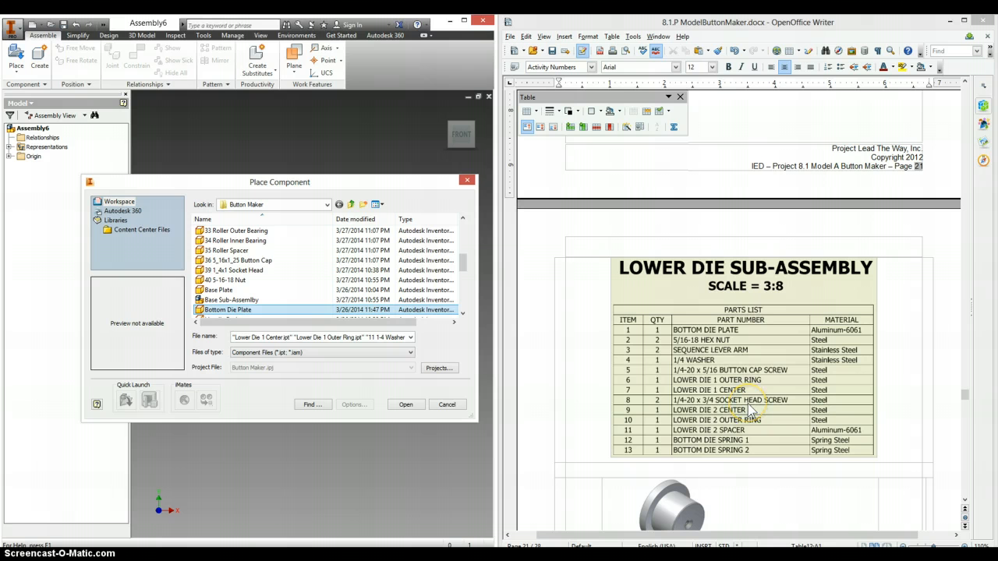
pyautogui.keyDown('ctrl'); pyautogui.click(316, 270); pyautogui.keyUp('ctrl')
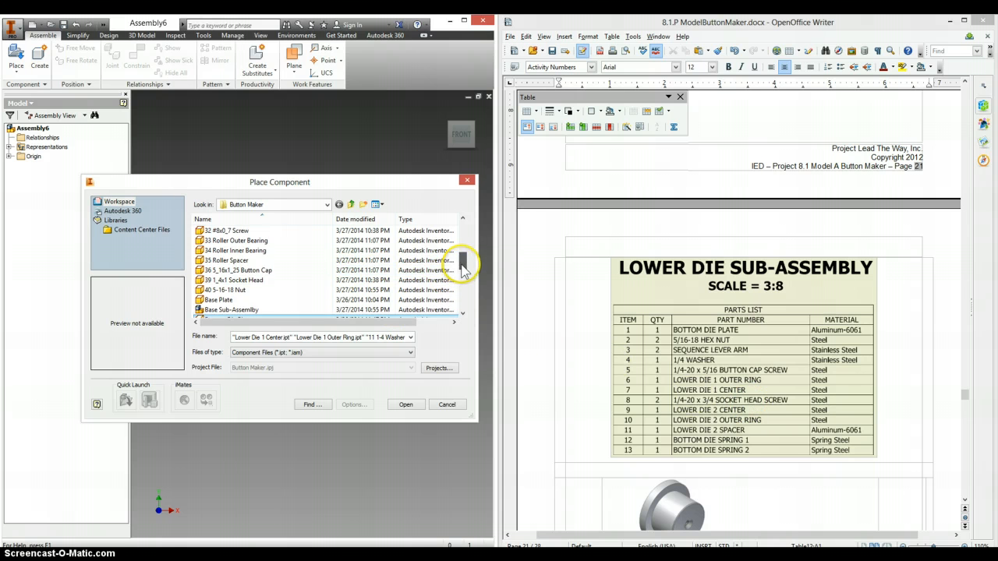
pyautogui.moveTo(462, 272); pyautogui.dragTo(462, 262)
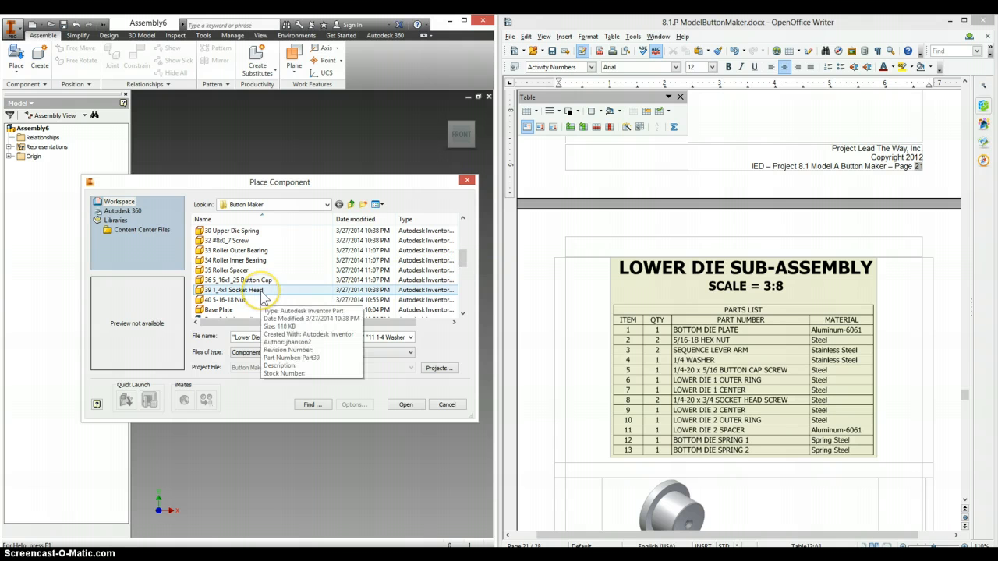
pyautogui.keyDown('ctrl'); pyautogui.click(262, 290); pyautogui.keyUp('ctrl')
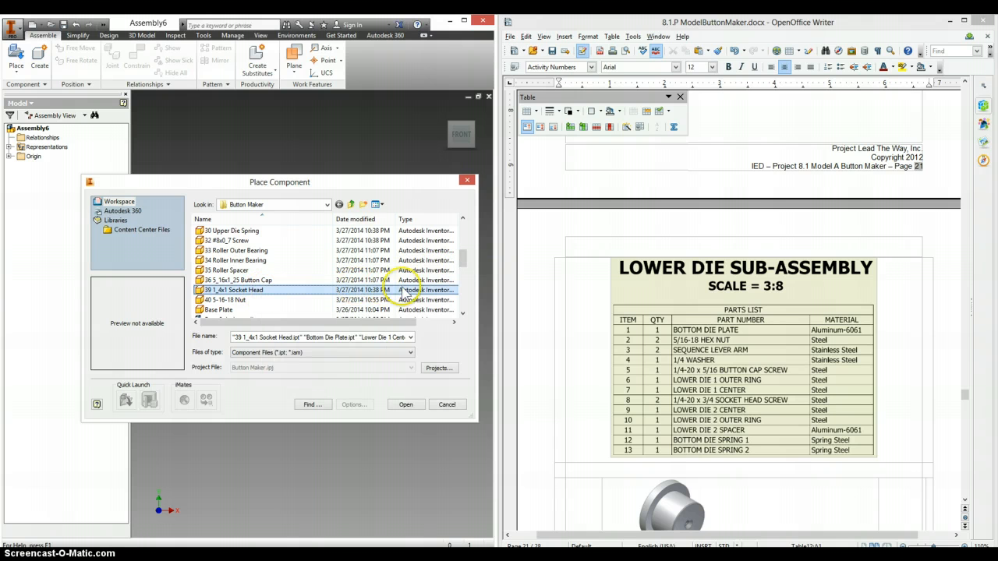
pyautogui.moveTo(464, 259); pyautogui.dragTo(464, 235)
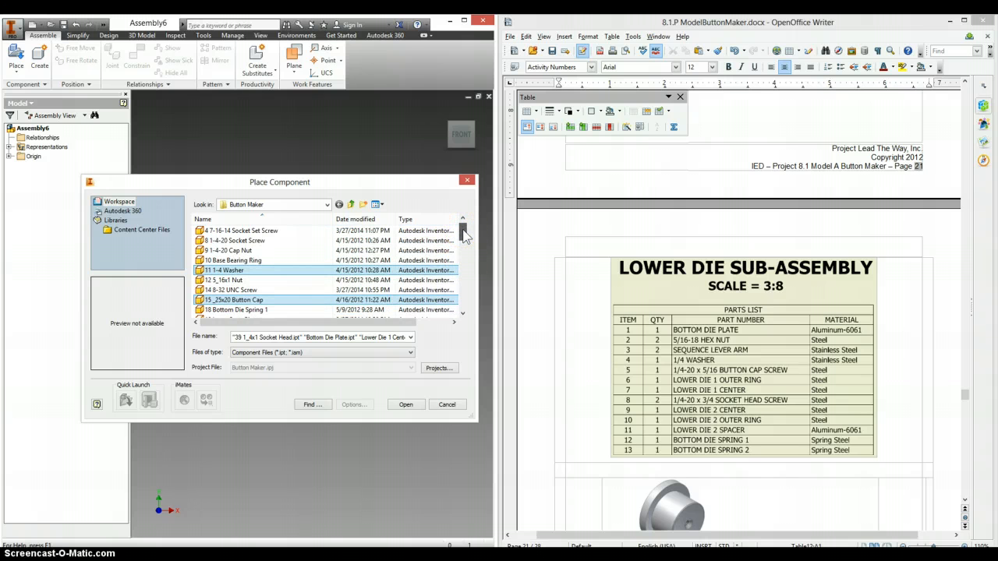
pyautogui.keyDown('ctrl'); pyautogui.click(263, 242); pyautogui.keyUp('ctrl')
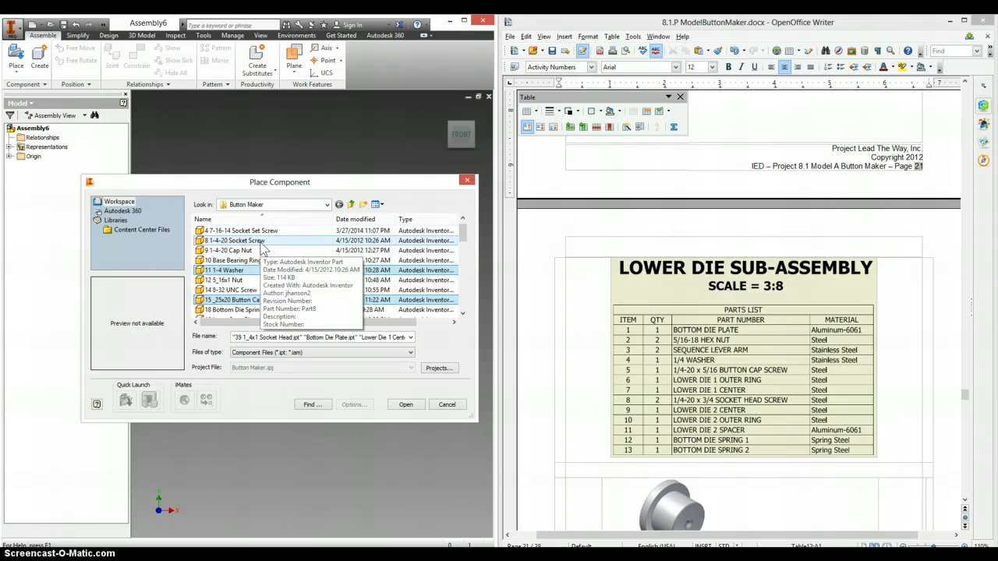
pyautogui.click(221, 244)
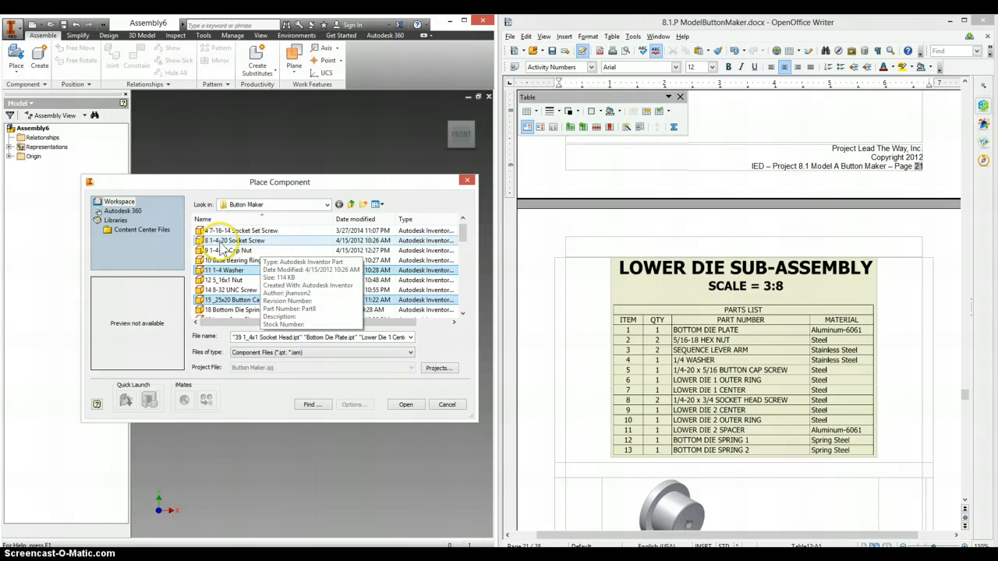
pyautogui.keyDown('ctrl'); pyautogui.click(257, 245); pyautogui.keyUp('ctrl')
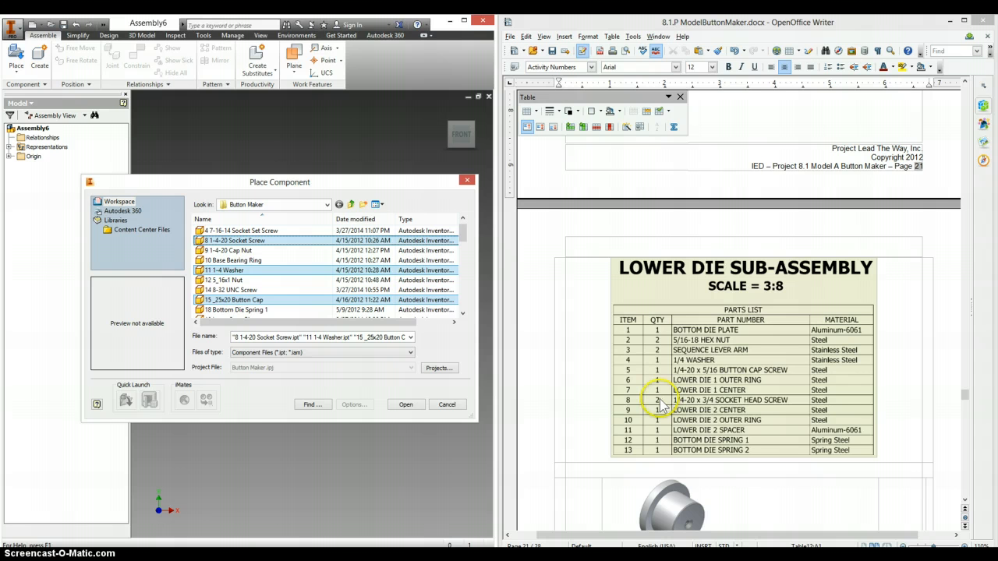
pyautogui.keyDown('ctrl'); pyautogui.click(261, 242); pyautogui.keyUp('ctrl')
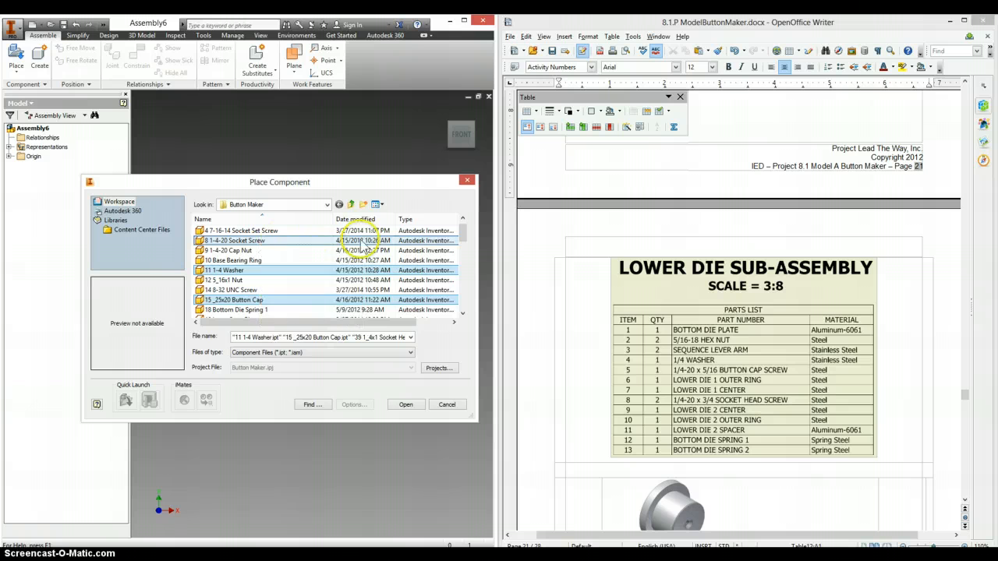
# Remove 39 1_4x1 Socket Head from the component selection.
pyautogui.click(462, 314)
pyautogui.click(462, 314)
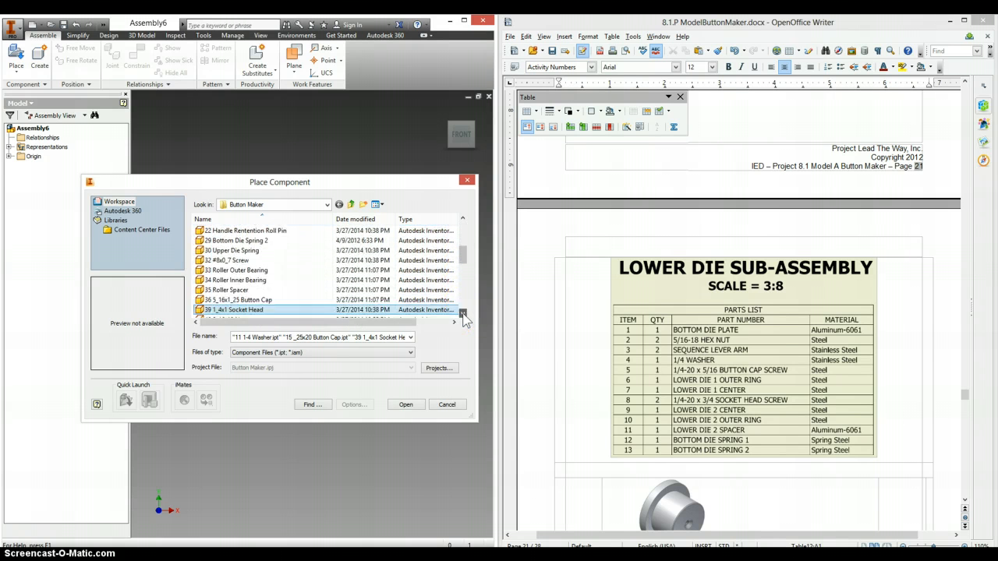
pyautogui.click(462, 313)
pyautogui.click(252, 287)
pyautogui.keyDown('ctrl'); pyautogui.click(250, 281); pyautogui.keyUp('ctrl')
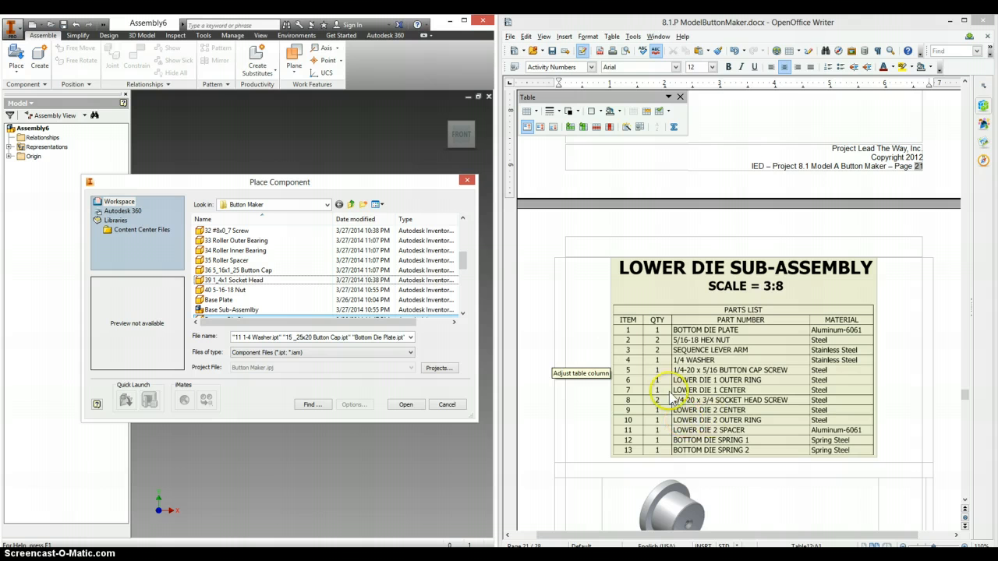
# Add Lower Die 2 Center, Lower Die 2 Outer Ring and Lower Die 2 Spacer to the component selection.
pyautogui.moveTo(462, 263); pyautogui.dragTo(462, 284)
pyautogui.keyDown('ctrl'); pyautogui.click(257, 280); pyautogui.keyUp('ctrl')
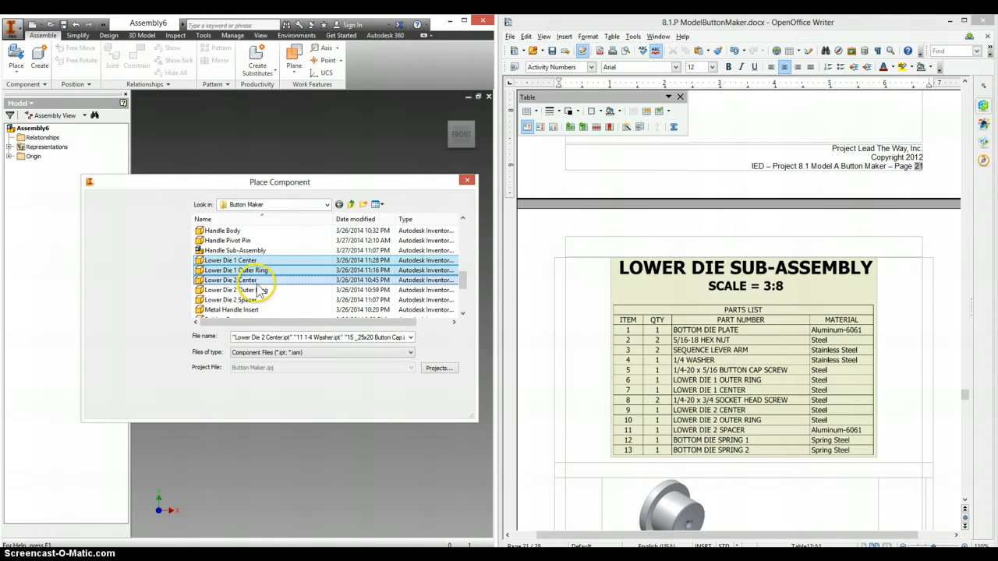
pyautogui.keyDown('ctrl'); pyautogui.click(257, 291); pyautogui.keyUp('ctrl')
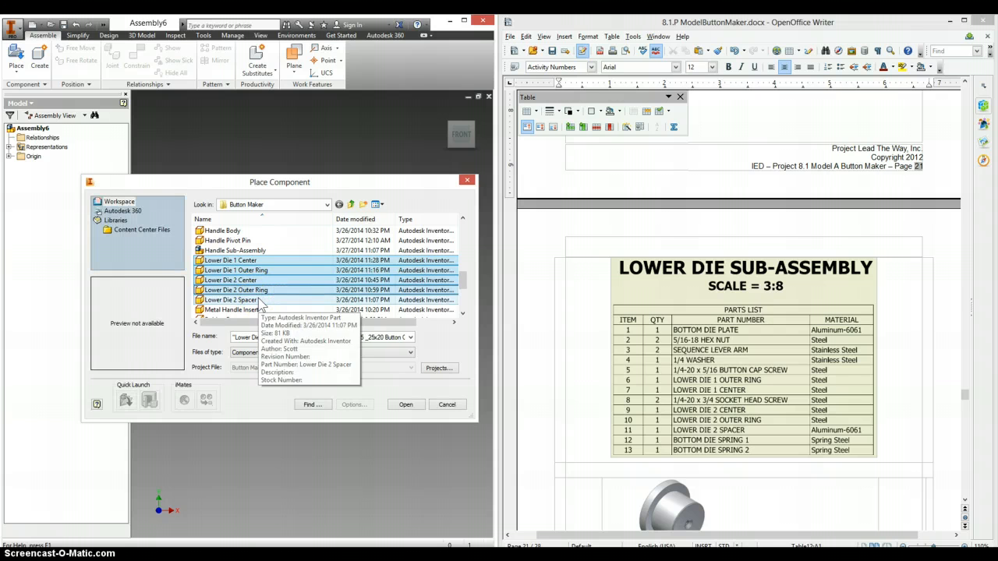
pyautogui.keyDown('ctrl'); pyautogui.click(260, 300); pyautogui.keyUp('ctrl')
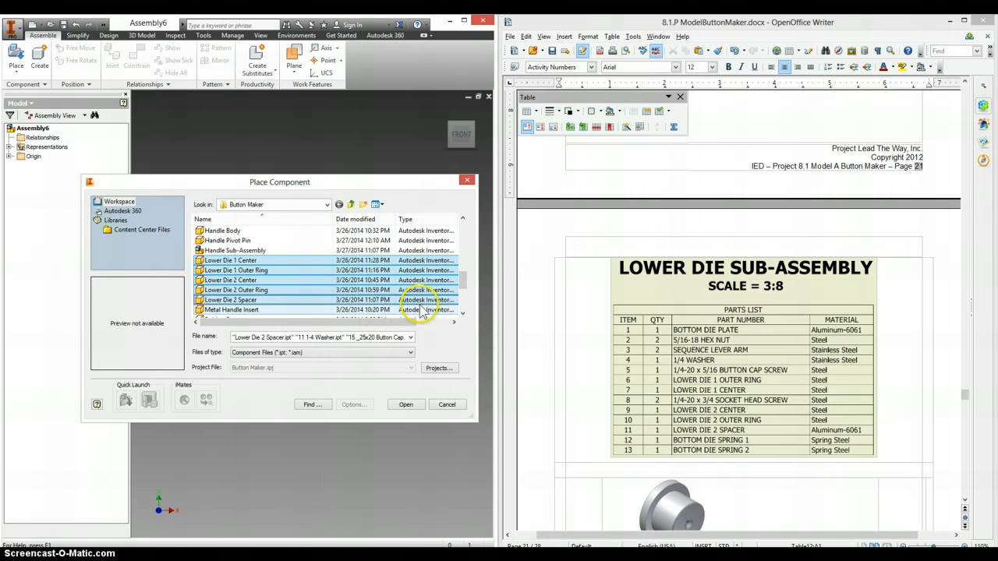
# Add 18 Bottom Die Spring 1 and 29 Bottom Die Spring 2 to the component selection.
pyautogui.moveTo(459, 279); pyautogui.dragTo(461, 248)
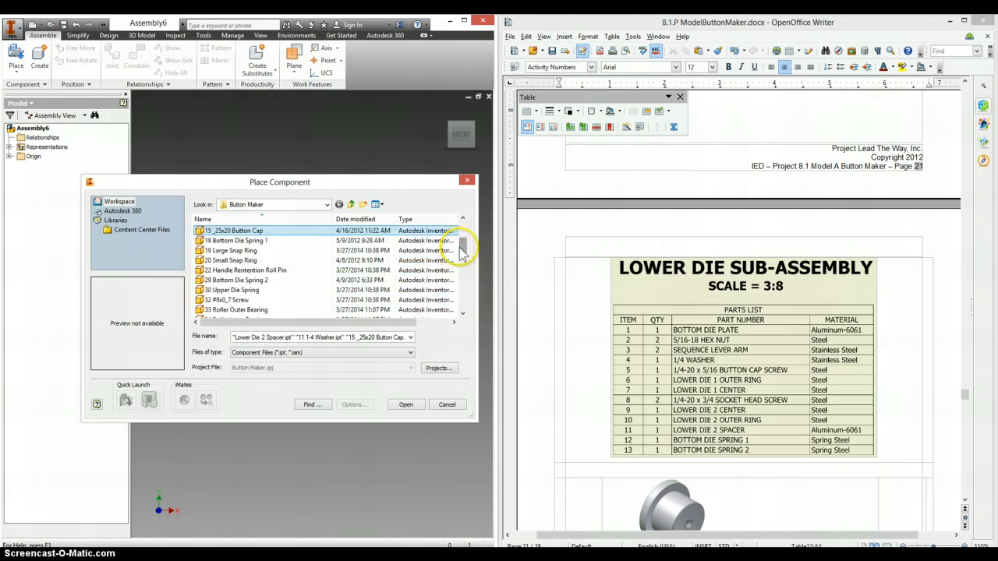
pyautogui.keyDown('ctrl'); pyautogui.click(265, 241); pyautogui.keyUp('ctrl')
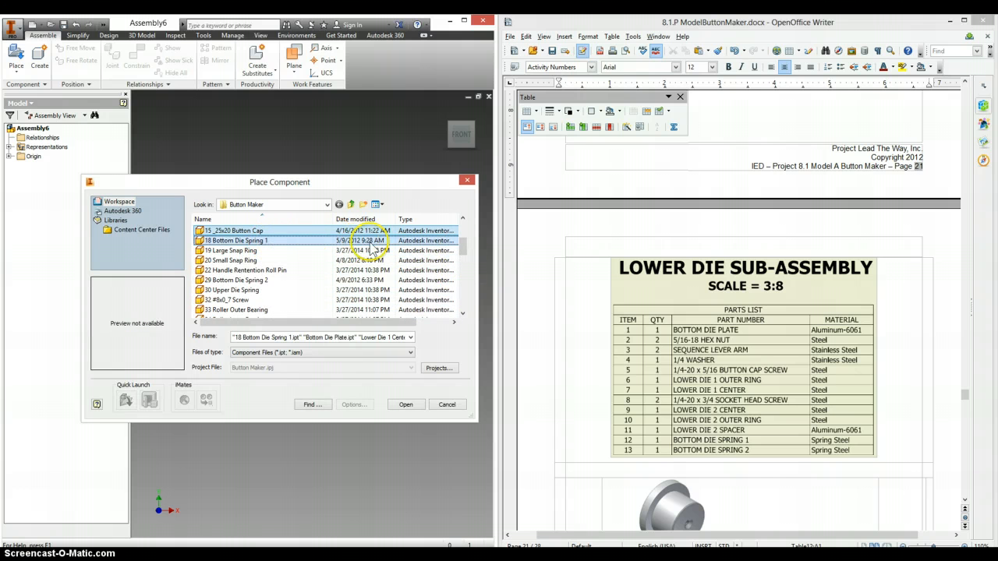
pyautogui.click(463, 220)
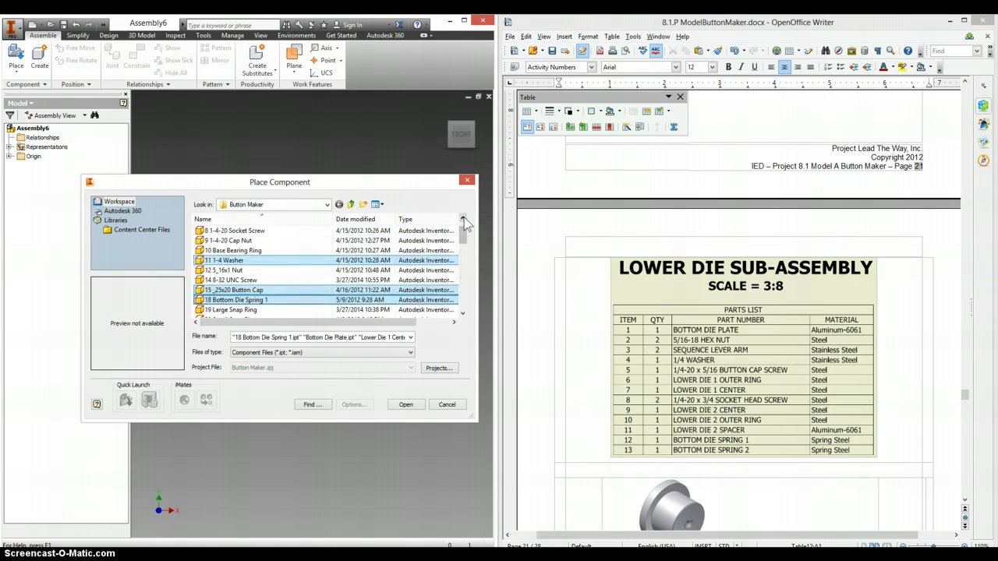
pyautogui.click(463, 220)
pyautogui.moveTo(464, 231); pyautogui.dragTo(466, 251)
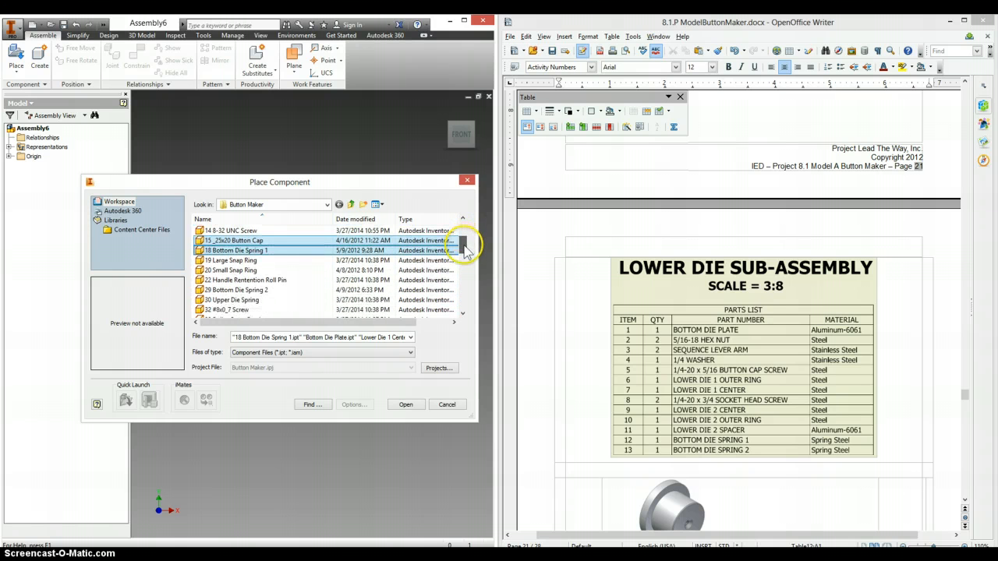
pyautogui.keyDown('ctrl'); pyautogui.click(258, 290); pyautogui.keyUp('ctrl')
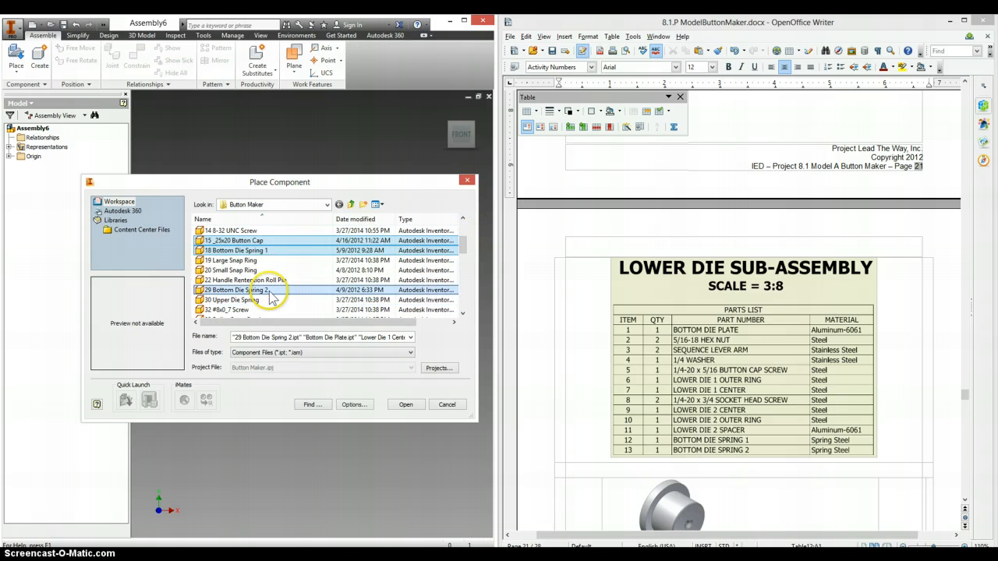
# Place one instance of each selected component in the assembly and finish the placement.
pyautogui.click(401, 404)
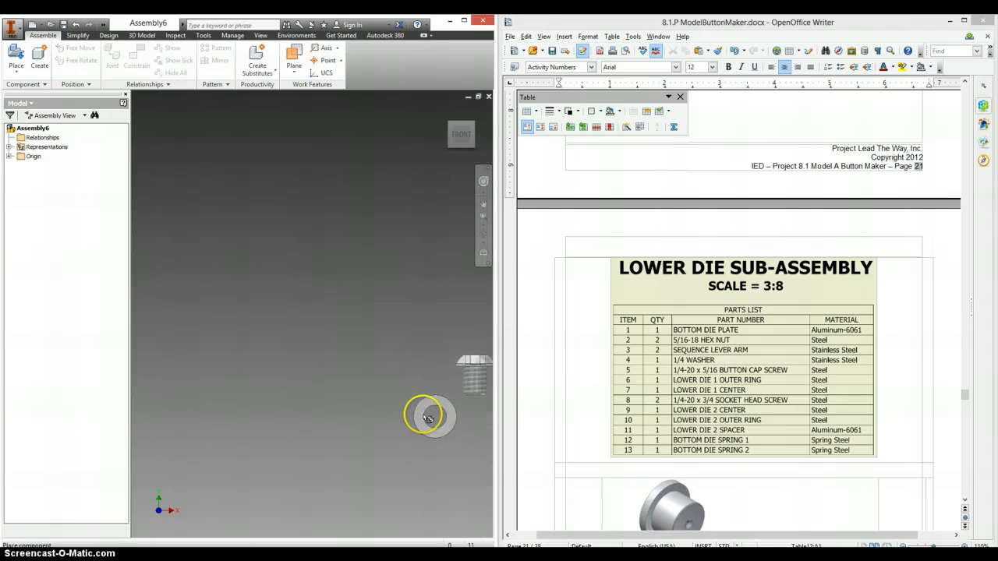
pyautogui.rightClick(260, 395)
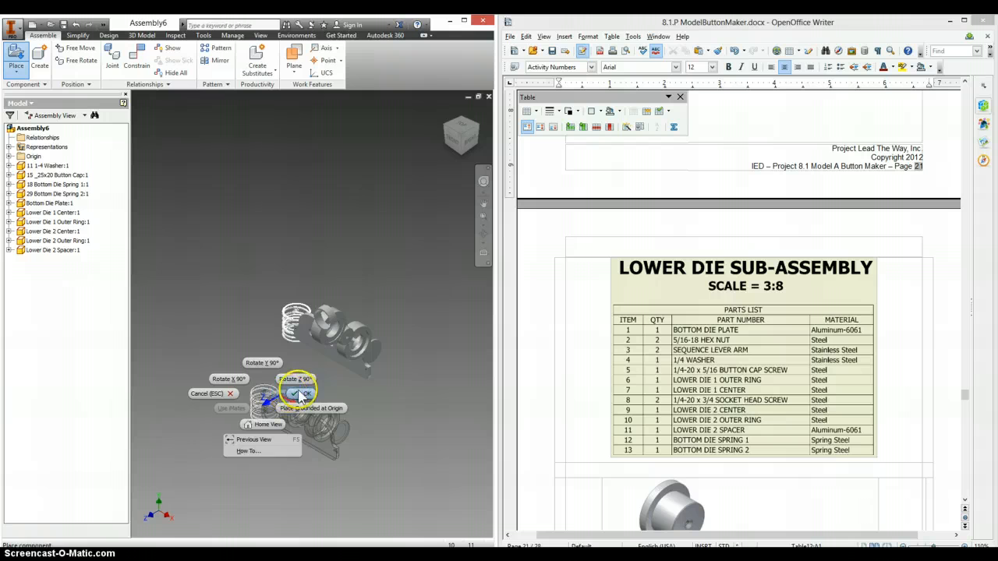
pyautogui.click(293, 395)
# Spread the two lower die outer rings, the two lower die centers and the Lower Die 2 Spacer out around the Bottom Die Plate.
pyautogui.click(290, 373)
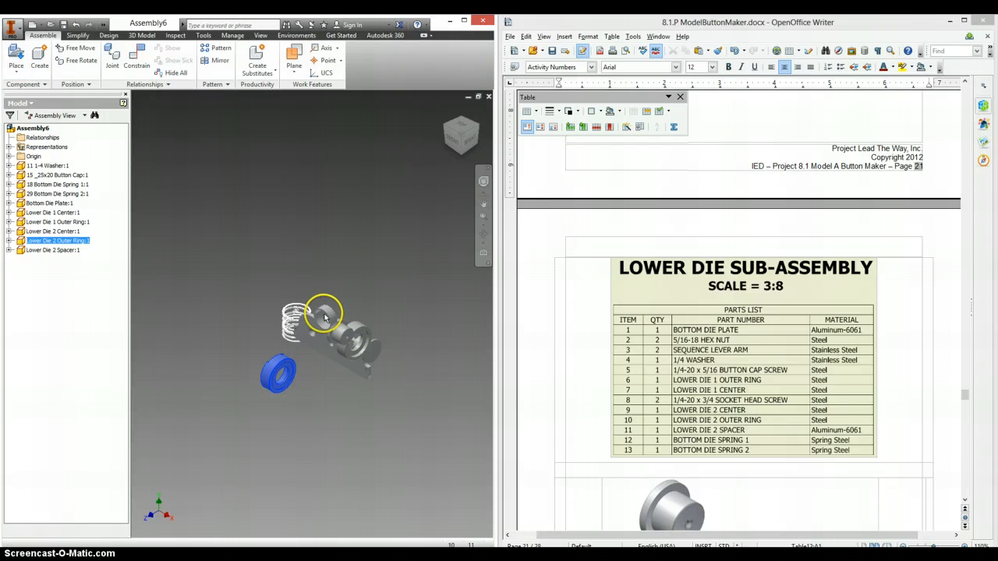
pyautogui.click(329, 282)
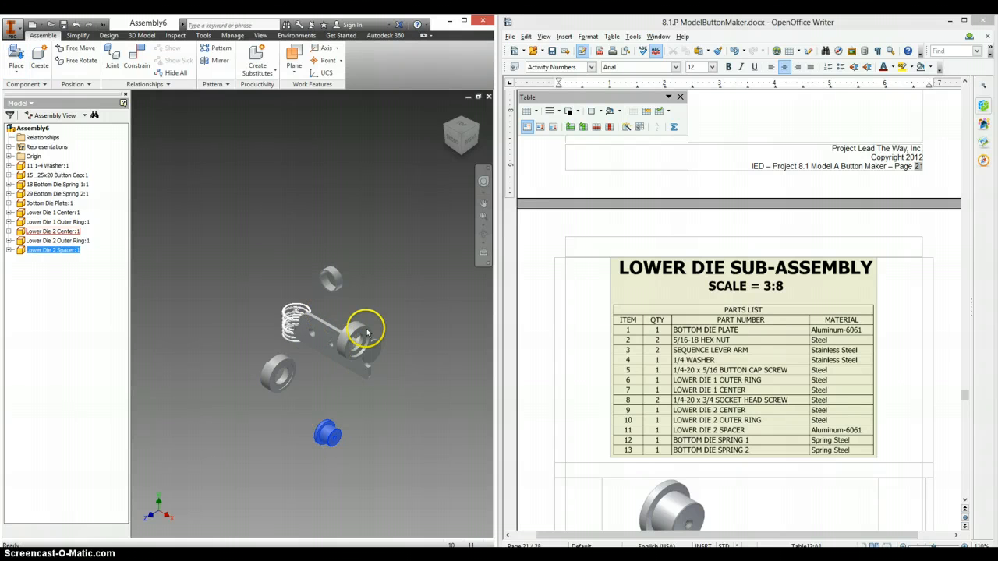
pyautogui.click(323, 446)
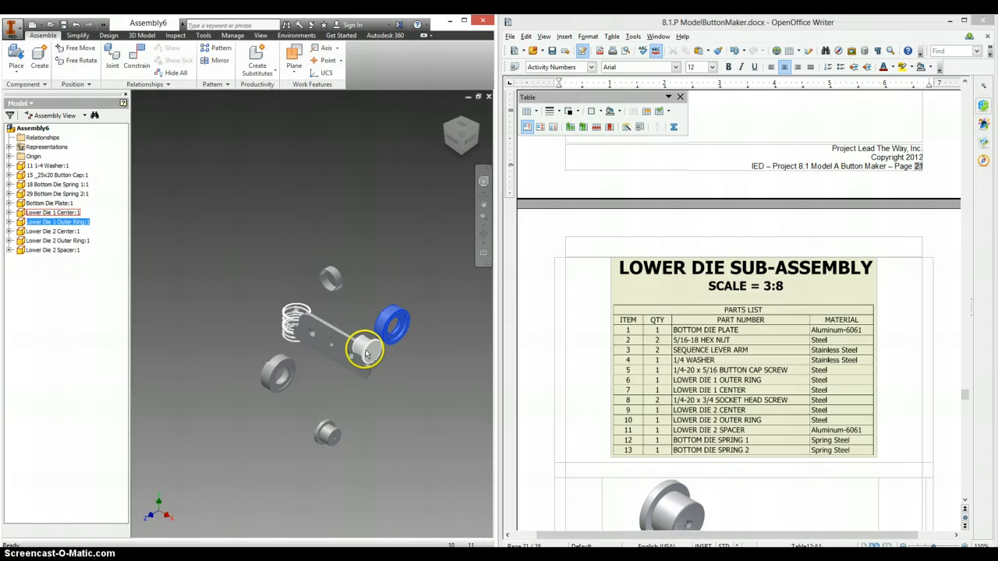
pyautogui.click(349, 368)
pyautogui.click(407, 403)
pyautogui.press('Escape')
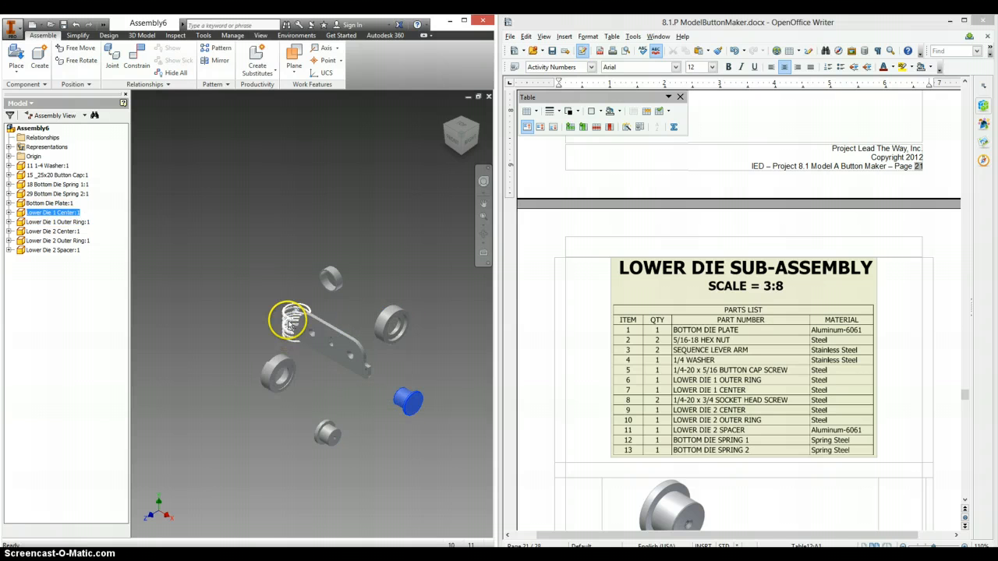
# Move both bottom die springs and the 15 _25x20 Button Cap away from the Bottom Die Plate so they no longer overlap.
pyautogui.moveTo(292, 320); pyautogui.dragTo(256, 314)
pyautogui.click(270, 279)
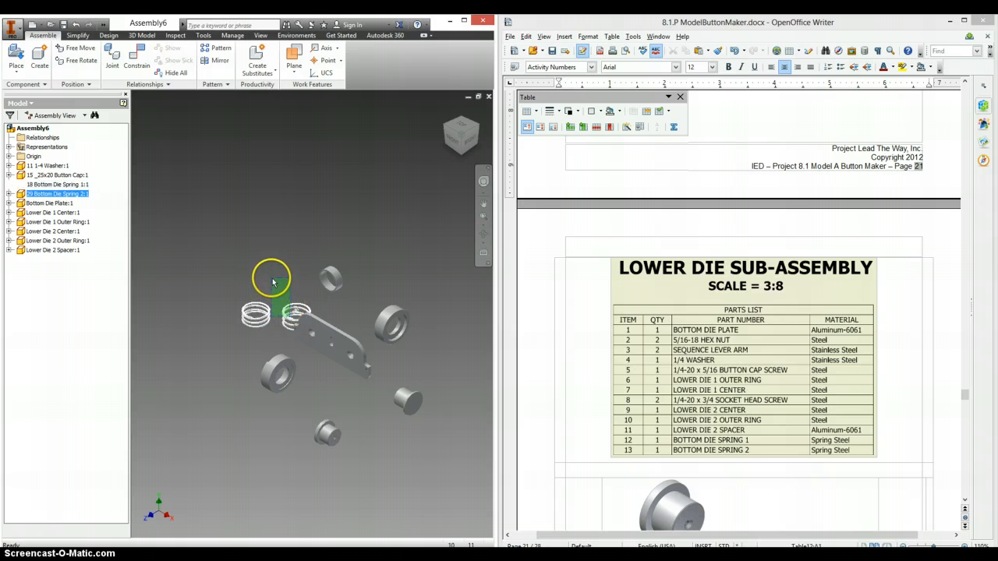
pyautogui.click(258, 313)
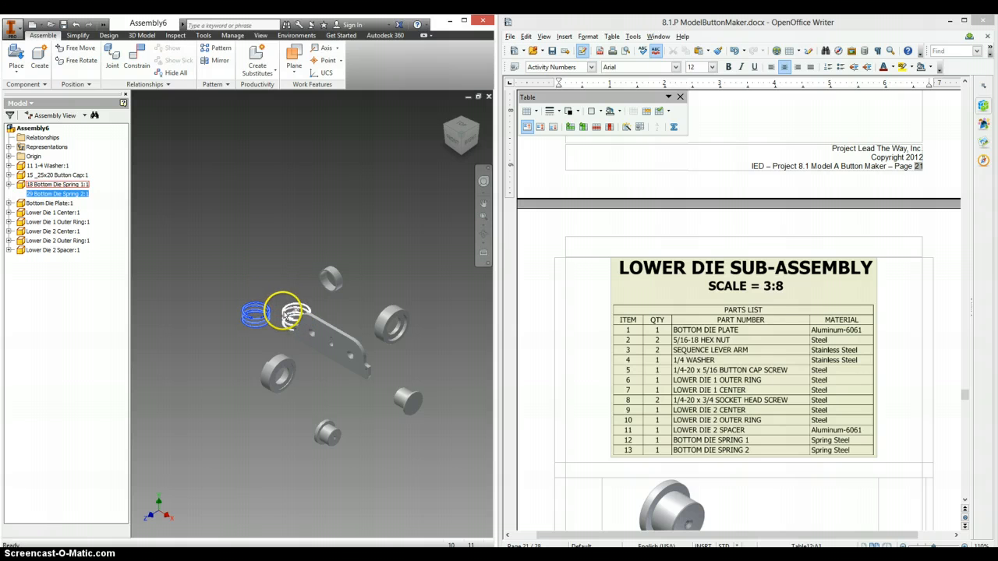
pyautogui.moveTo(293, 316); pyautogui.dragTo(212, 349)
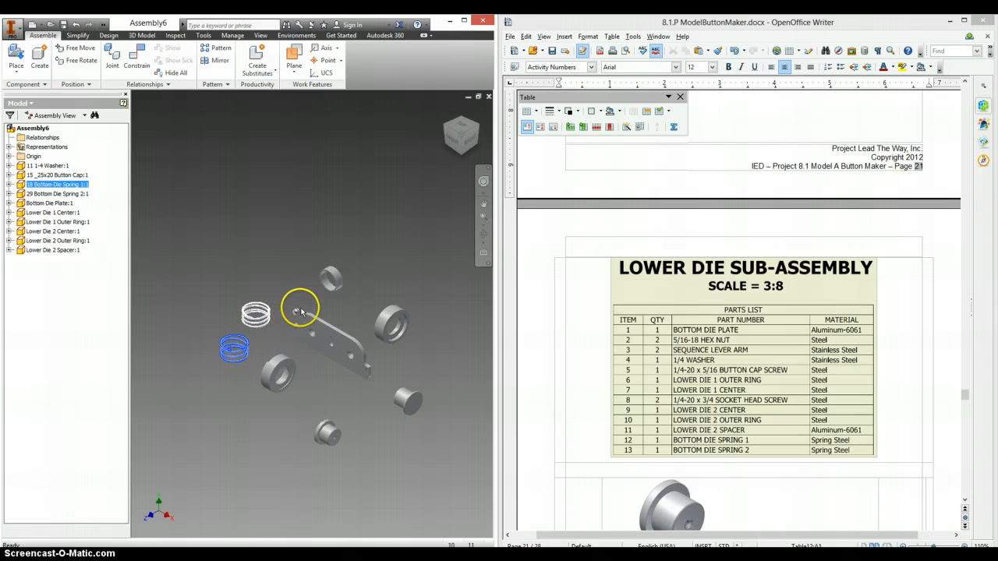
pyautogui.click(282, 290)
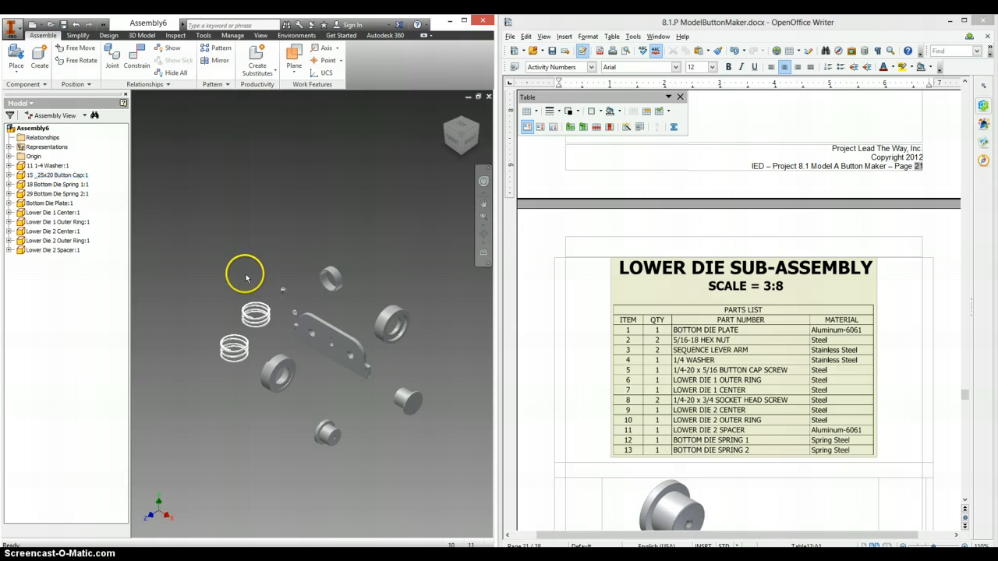
# Start placing more components and select 40 5-16-18 Nut and 8 1-4-20 Socket Screw in the Button Maker folder.
pyautogui.click(16, 56)
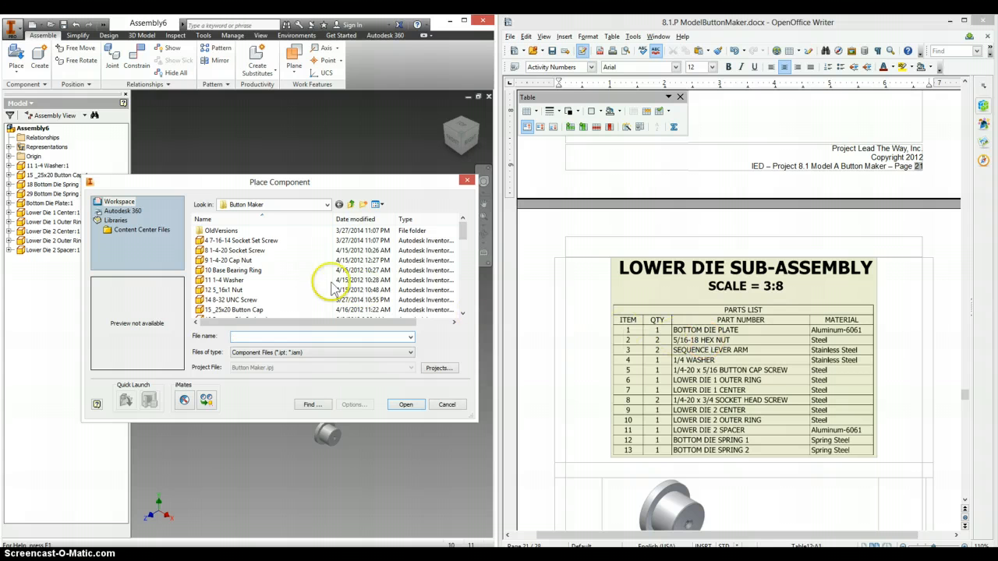
pyautogui.click(463, 314)
pyautogui.click(463, 314)
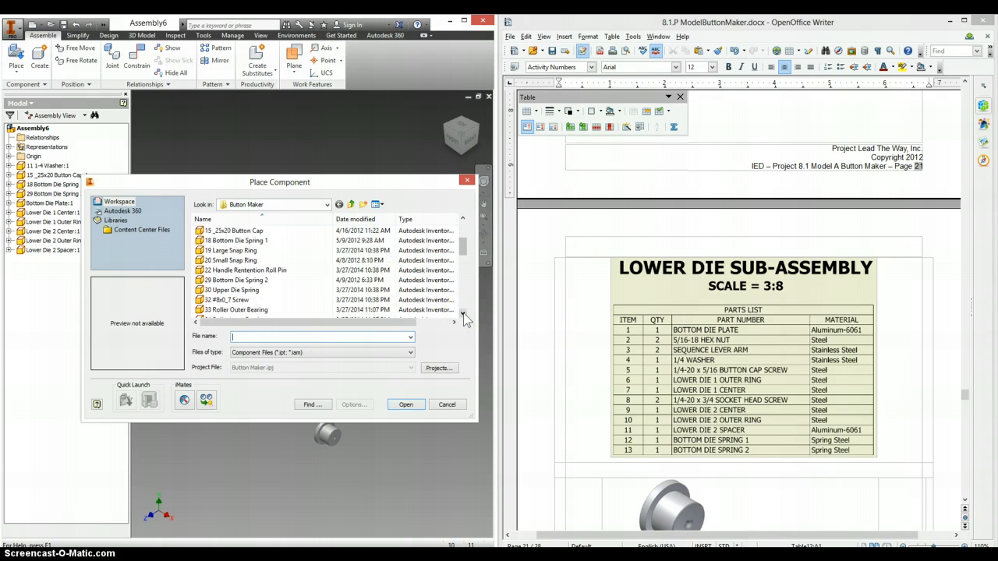
pyautogui.click(464, 314)
pyautogui.click(464, 314)
pyautogui.click(463, 313)
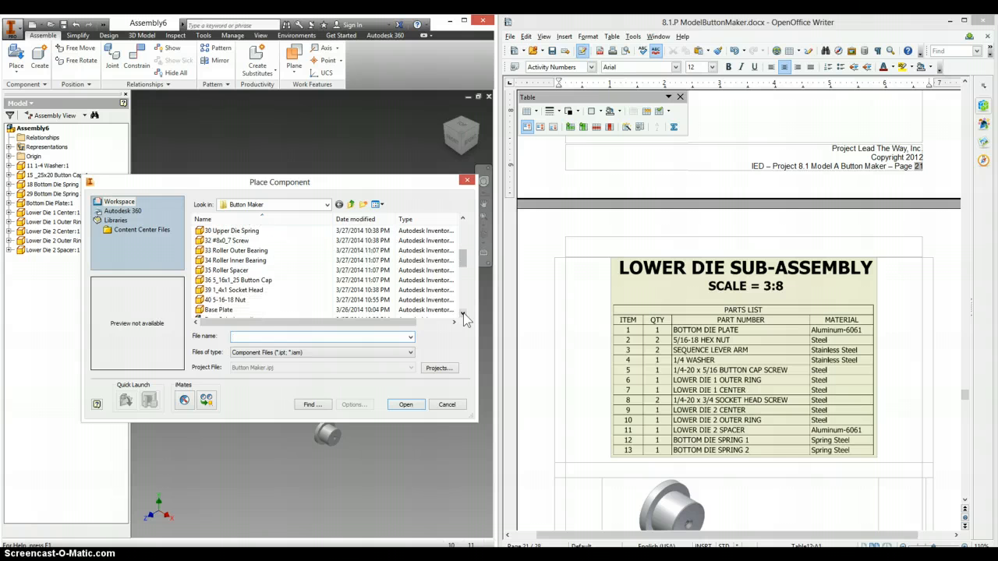
pyautogui.click(231, 301)
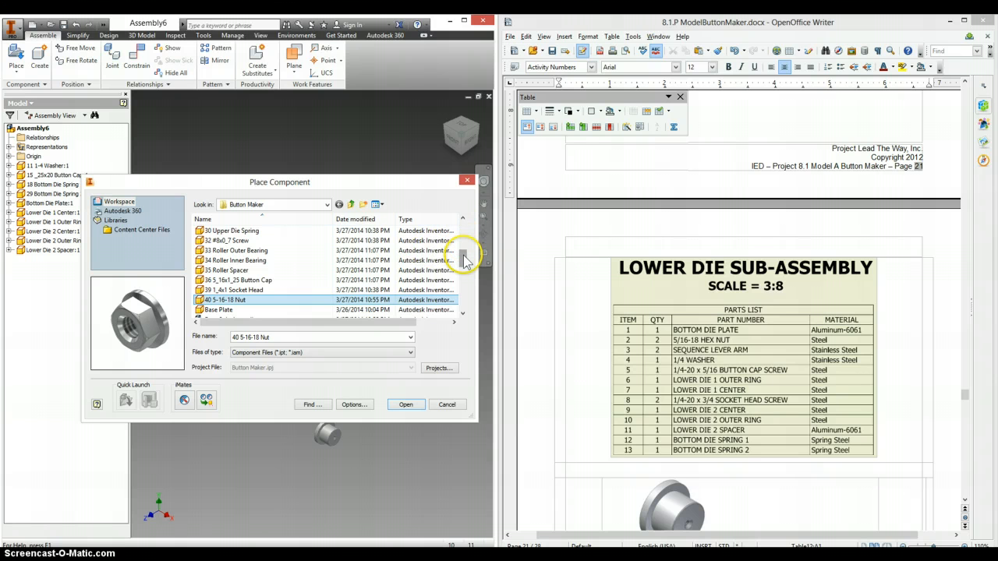
pyautogui.moveTo(462, 257); pyautogui.dragTo(470, 233)
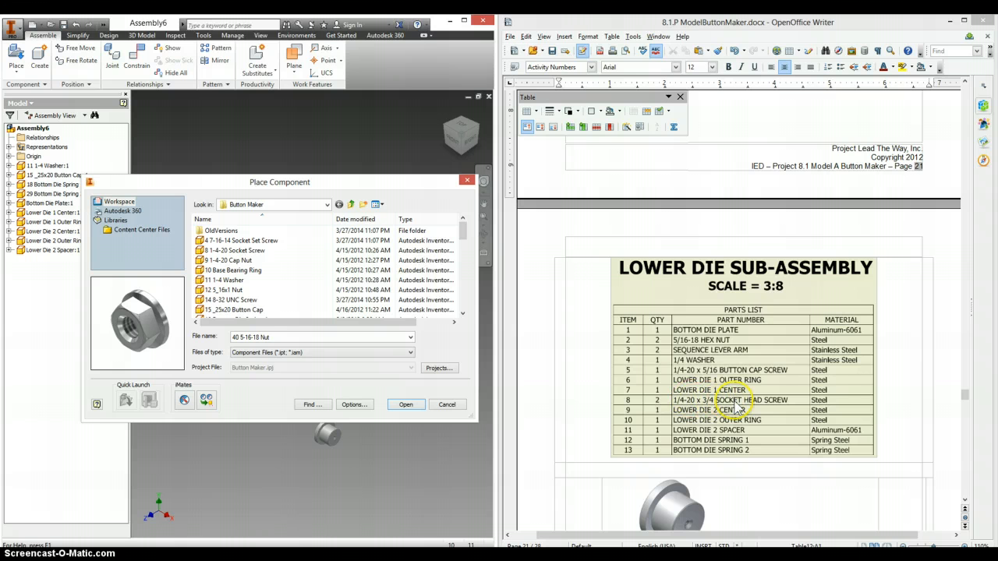
pyautogui.keyDown('ctrl'); pyautogui.click(269, 252); pyautogui.keyUp('ctrl')
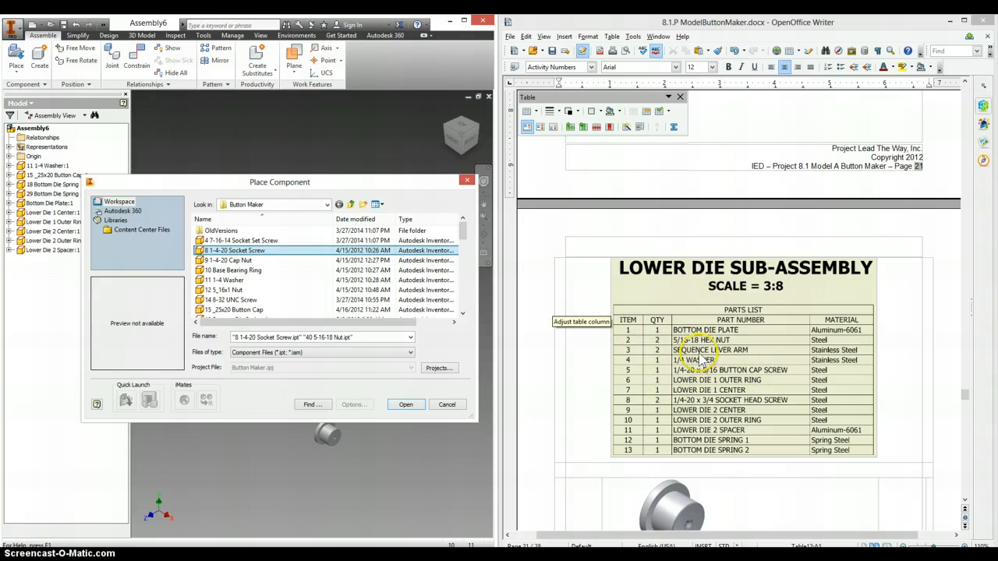
# Check the sequence lever arm in the document's exploded drawing and parts list, and add Sequence Lever Arm to the component selection.
pyautogui.click(585, 373)
pyautogui.scroll(8, 586, 374)
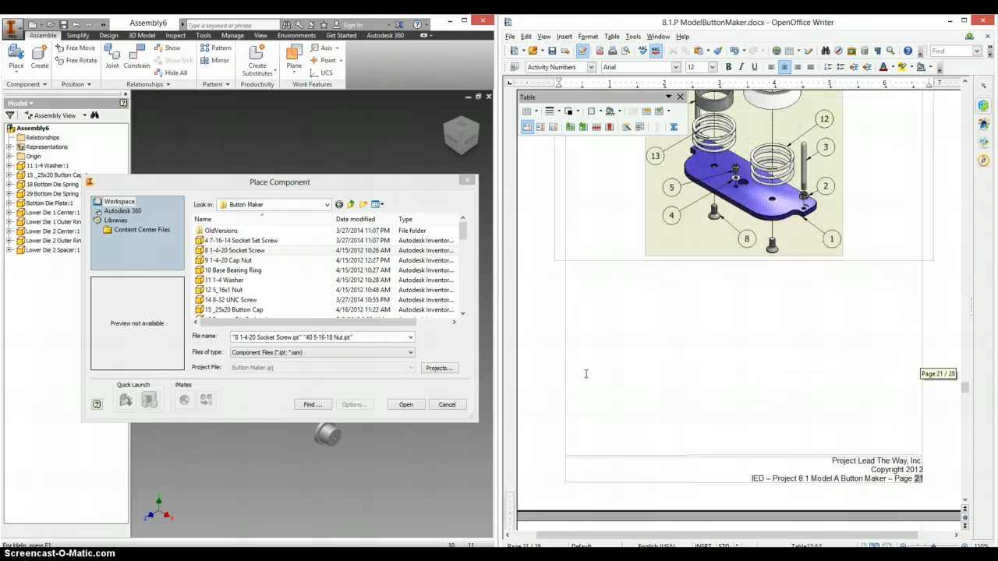
pyautogui.scroll(5, 586, 374)
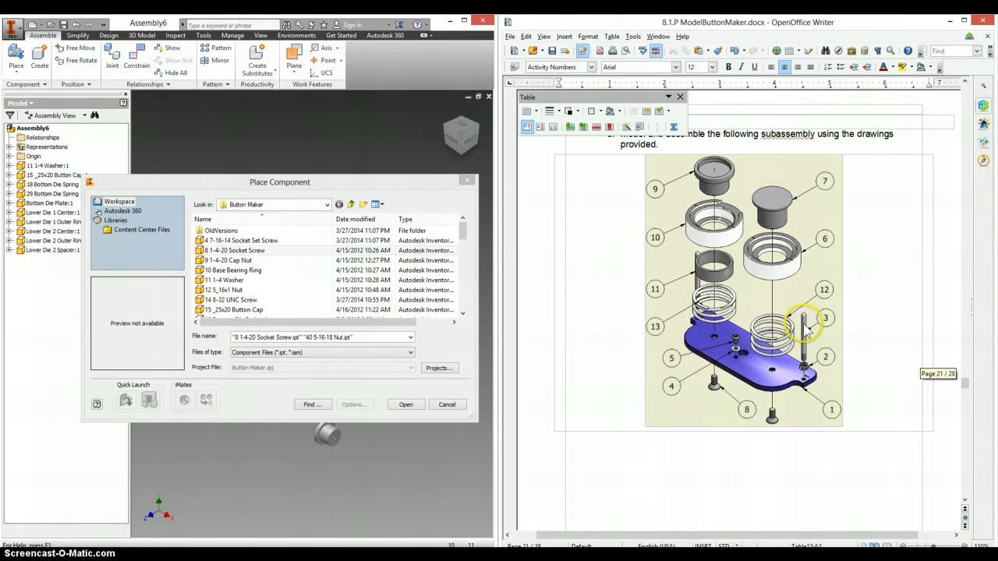
pyautogui.scroll(-12, 806, 331)
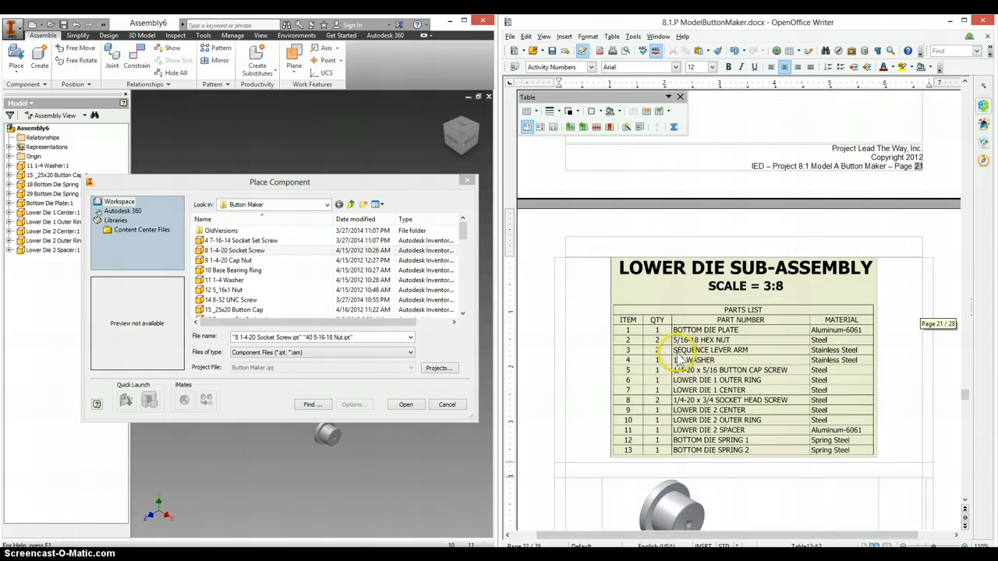
pyautogui.moveTo(462, 234); pyautogui.dragTo(465, 288)
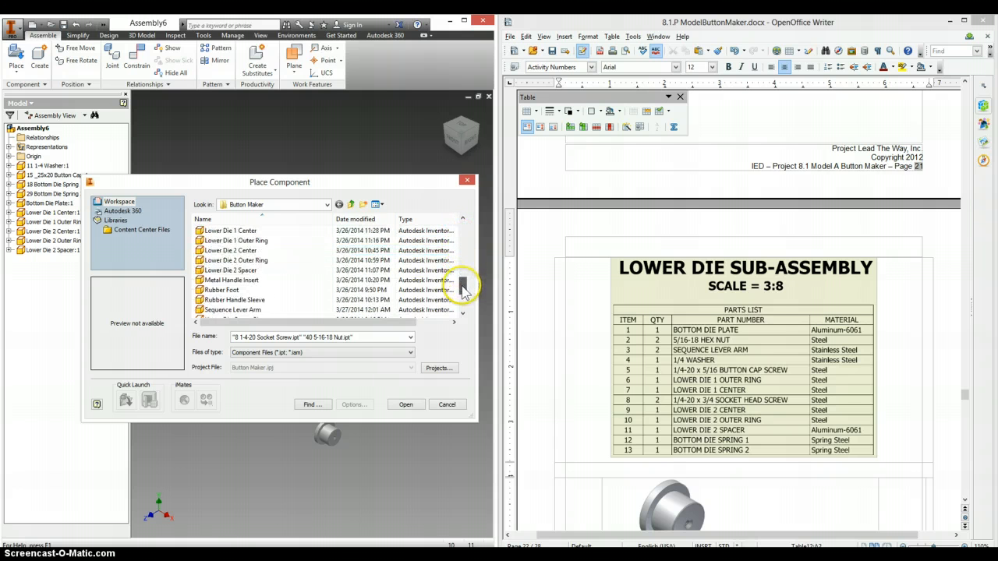
pyautogui.keyDown('ctrl'); pyautogui.click(249, 312); pyautogui.keyUp('ctrl')
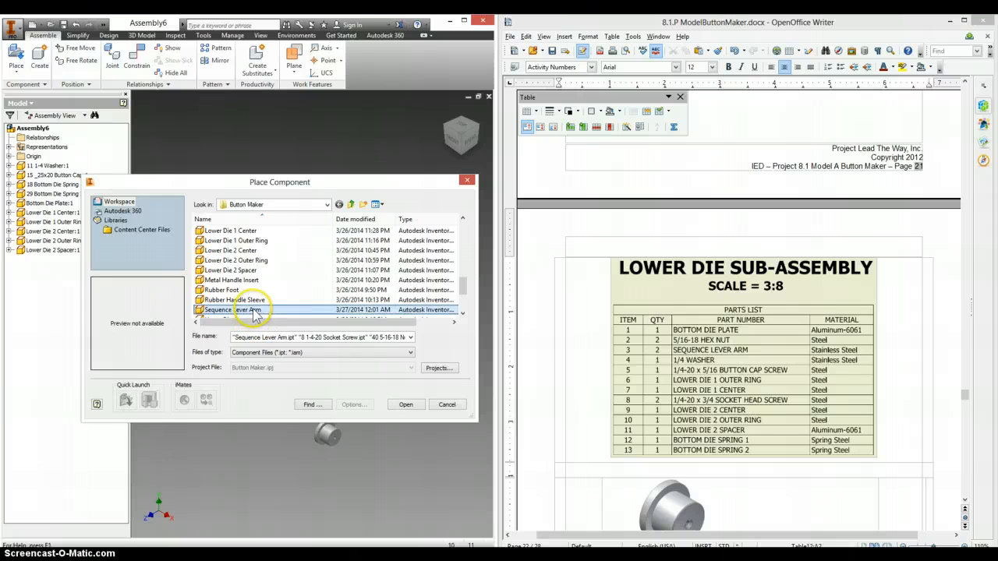
# Place two instances each of the socket screw, 5-16-18 nut and Sequence Lever Arm above the other parts and finish the placement.
pyautogui.click(405, 403)
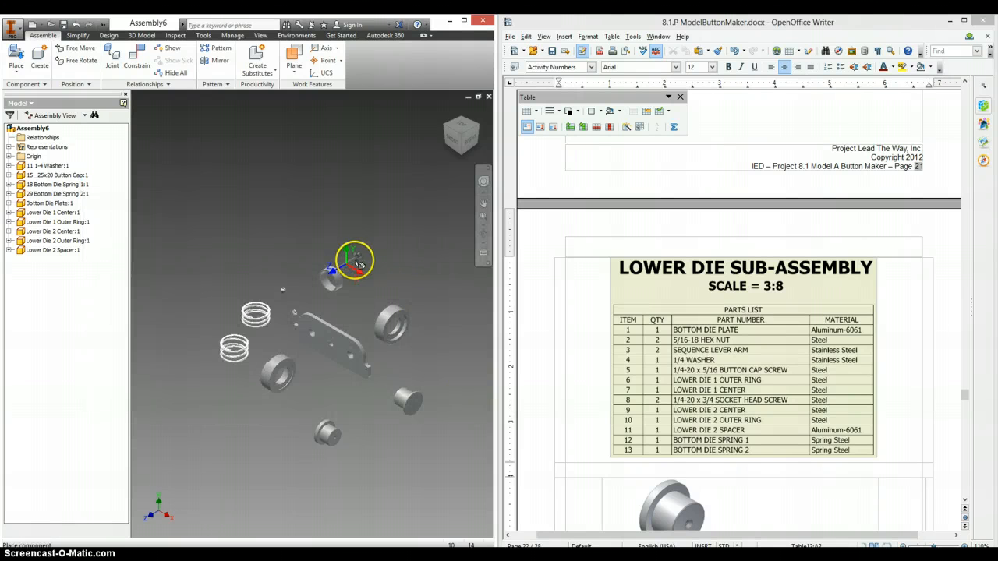
pyautogui.click(361, 232)
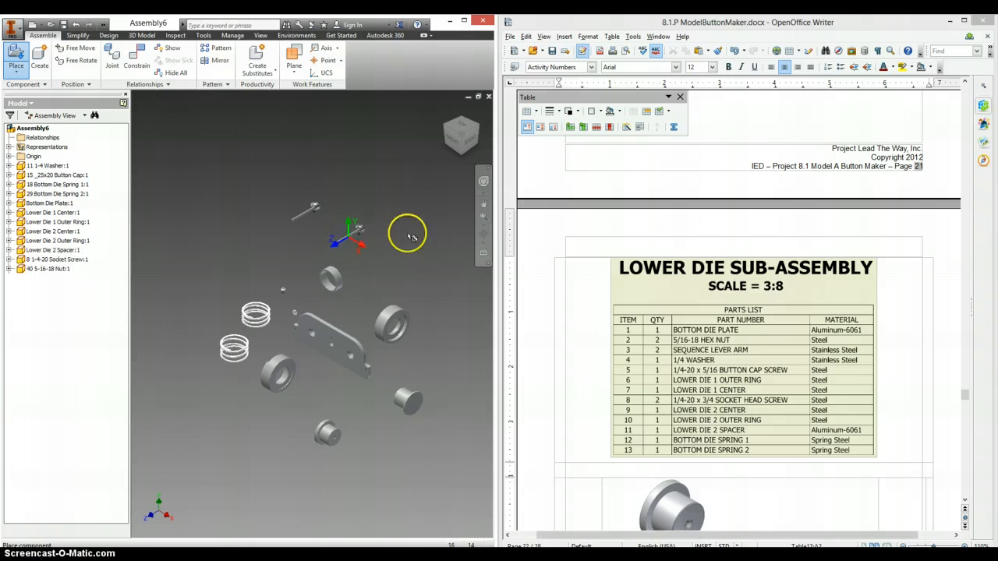
pyautogui.rightClick(406, 249)
pyautogui.click(391, 249)
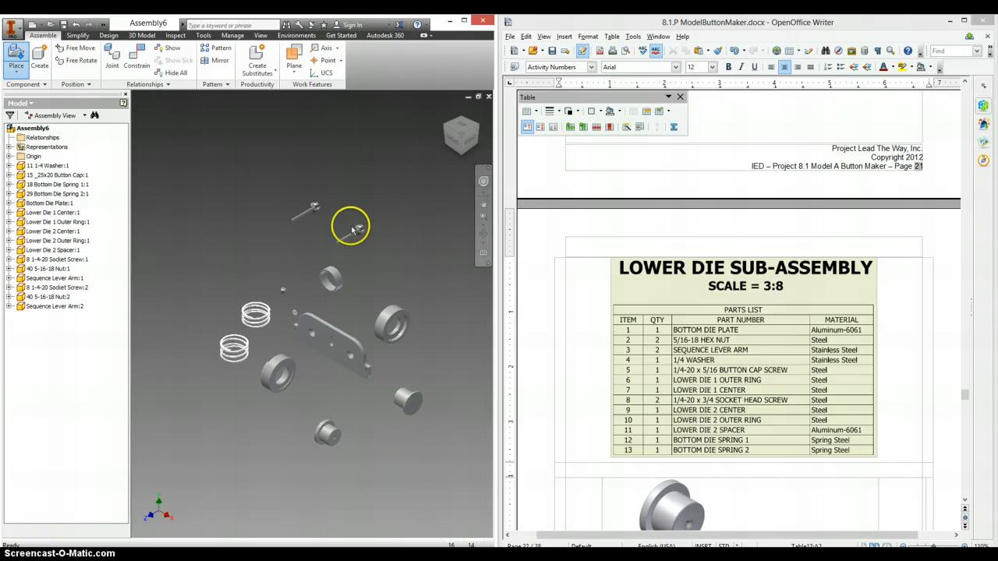
# Separate the overlapping sequence lever arms and 5-16-18 nuts from the two socket screws.
pyautogui.scroll(5, 355, 230)
pyautogui.moveTo(390, 231); pyautogui.dragTo(315, 207)
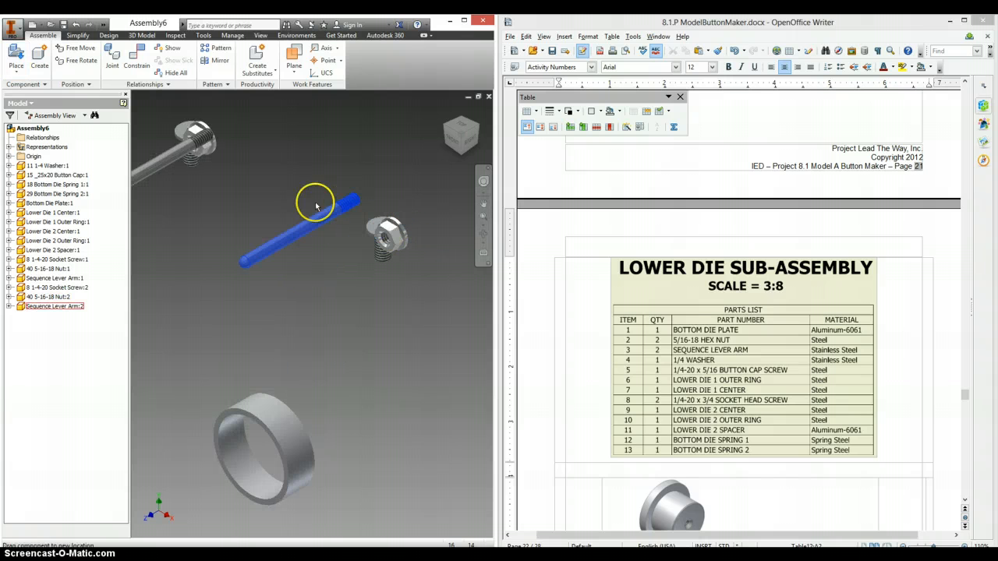
pyautogui.moveTo(387, 228); pyautogui.dragTo(410, 282)
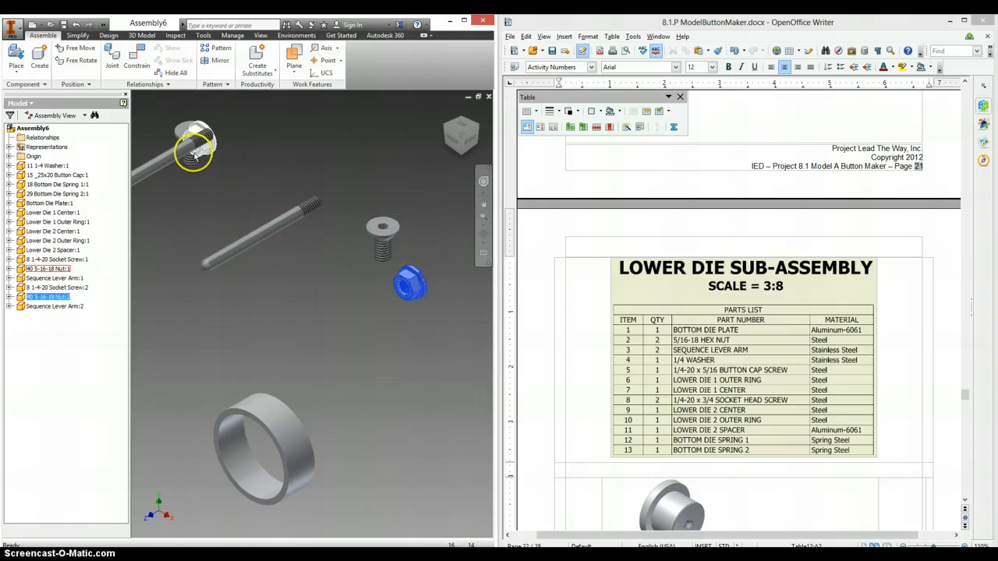
pyautogui.moveTo(188, 150); pyautogui.dragTo(211, 187)
pyautogui.moveTo(208, 146); pyautogui.dragTo(268, 133)
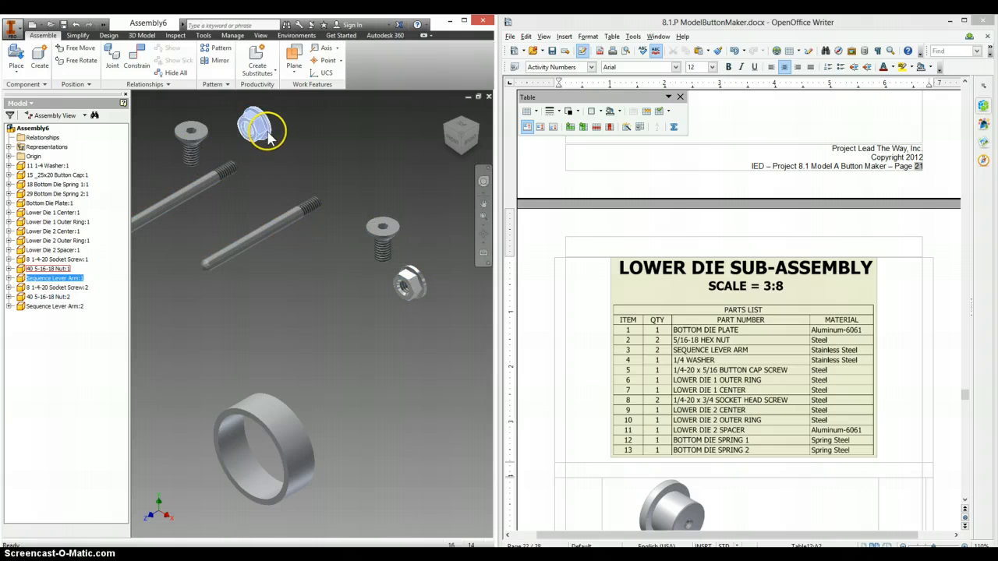
pyautogui.scroll(-5, 350, 245)
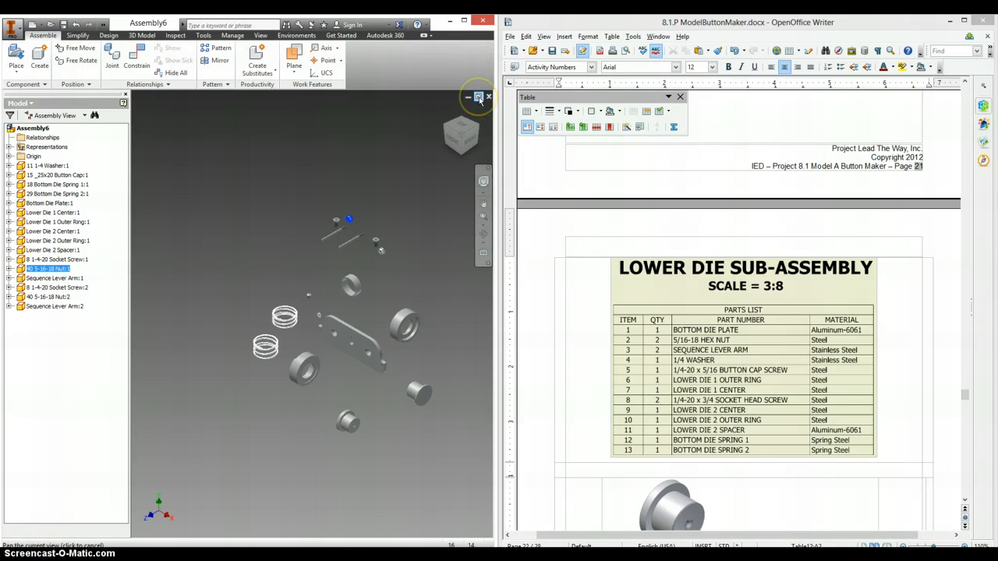
# Enlarge the Inventor window to full screen, bring all the parts into view and clear the nut selection.
pyautogui.click(464, 21)
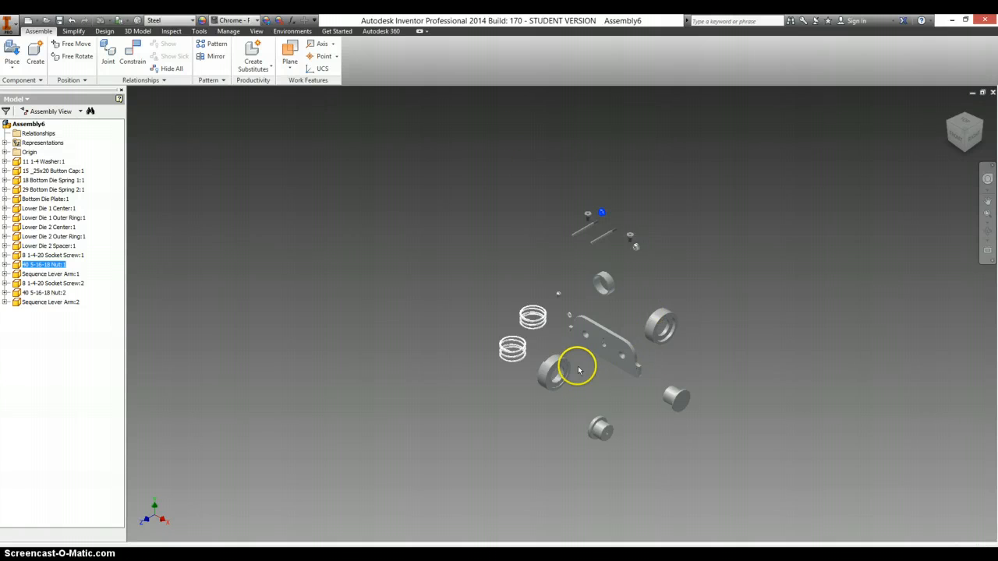
pyautogui.scroll(3, 575, 355)
pyautogui.moveTo(630, 323); pyautogui.dragTo(443, 348, button='middle')
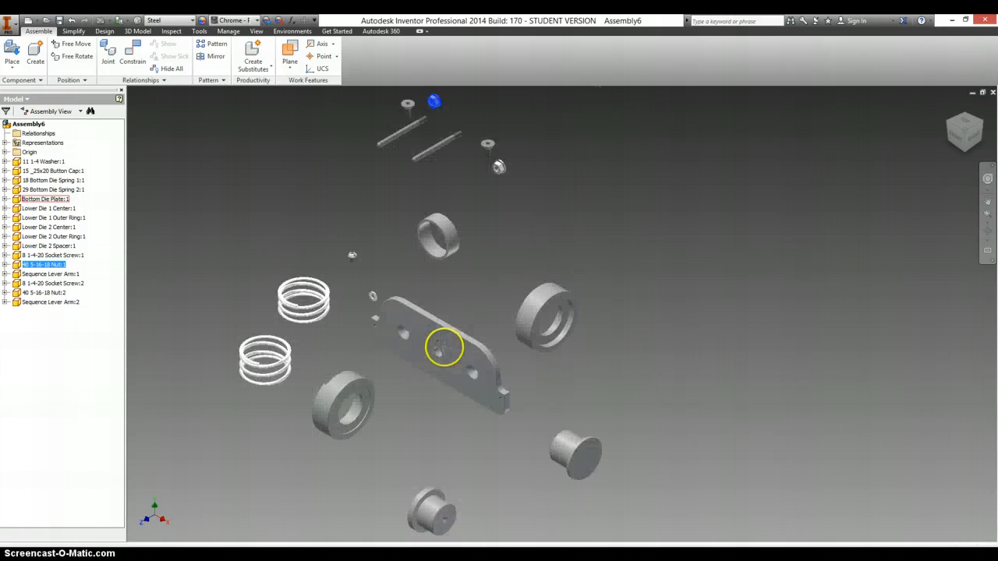
pyautogui.click(480, 250)
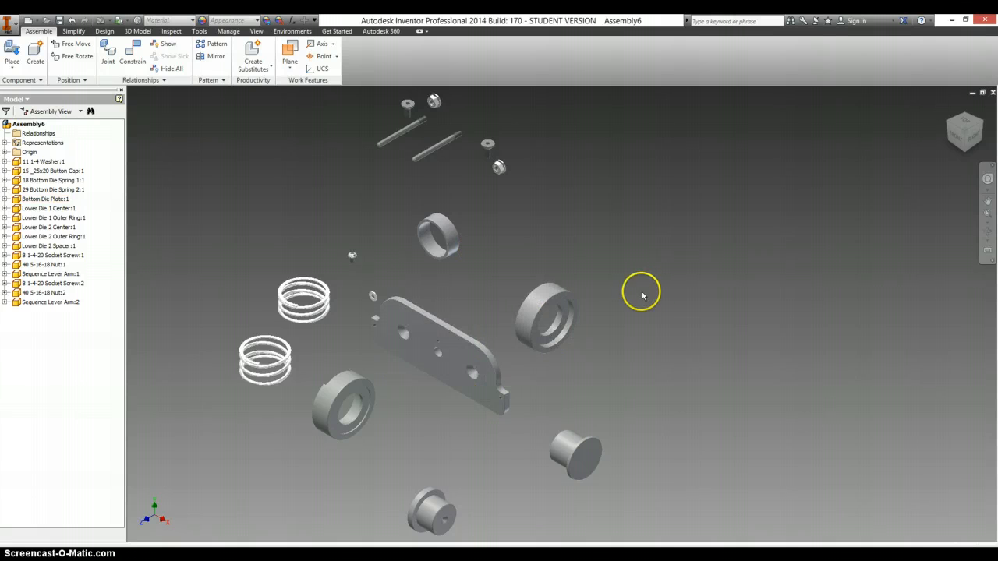
# Face the Bottom Die Plate's numbered side straight on and define the current view as Top.
pyautogui.click(981, 123)
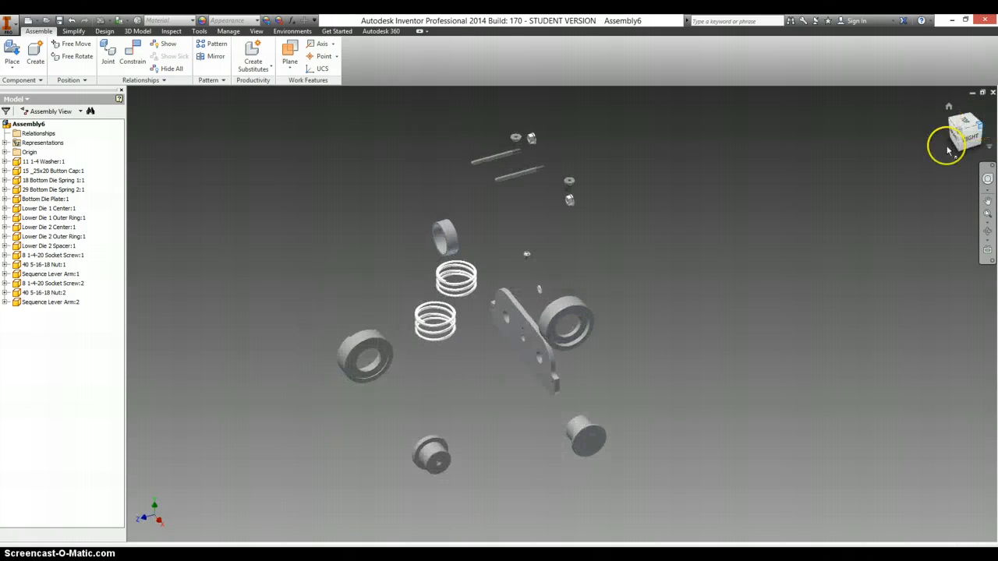
pyautogui.scroll(5, 574, 383)
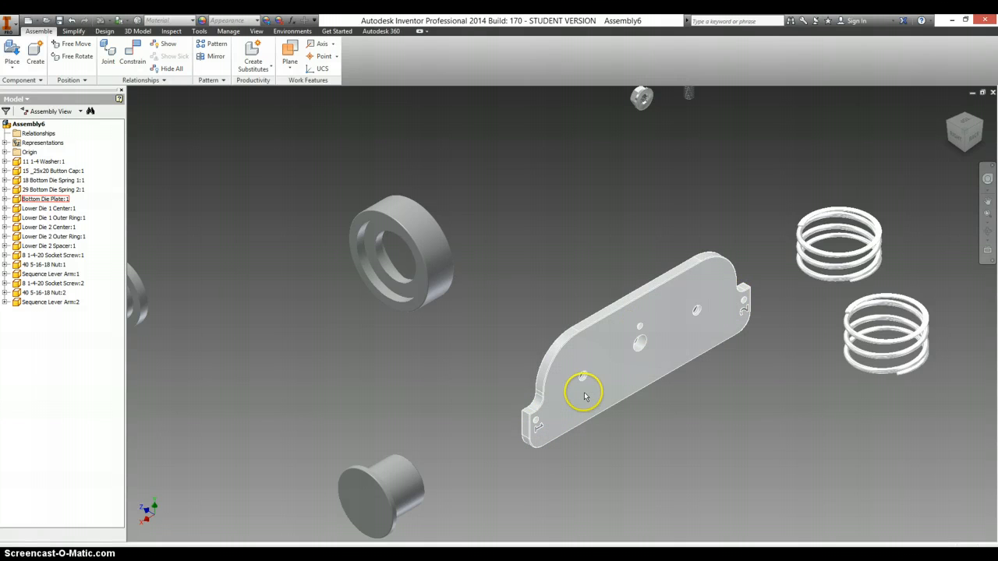
pyautogui.click(606, 386)
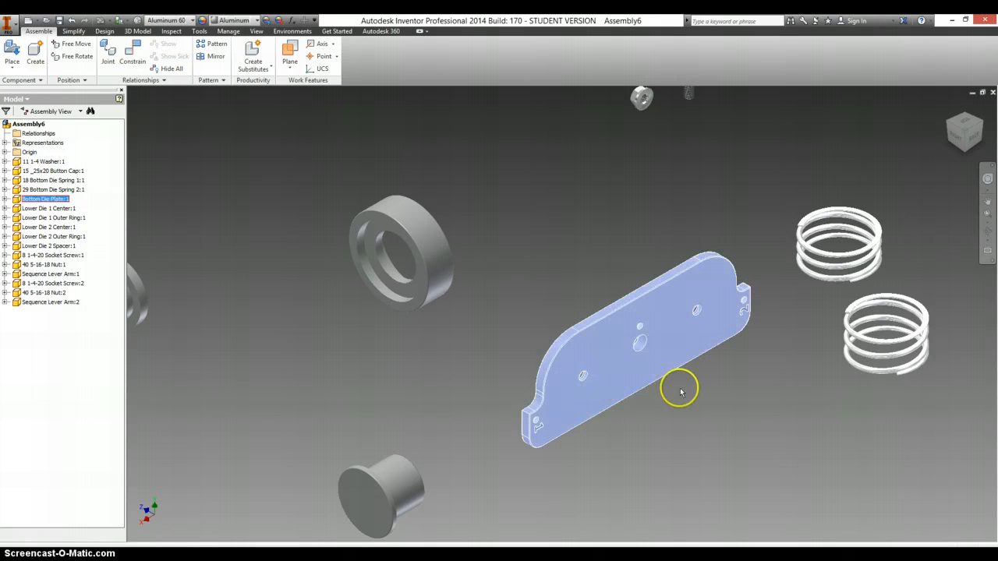
pyautogui.moveTo(979, 128); pyautogui.dragTo(975, 137)
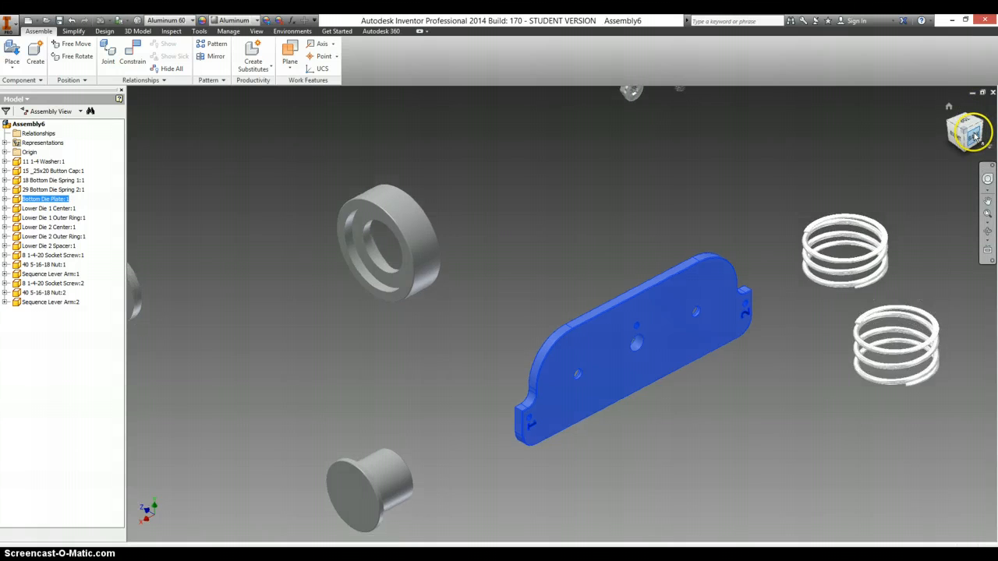
pyautogui.click(974, 136)
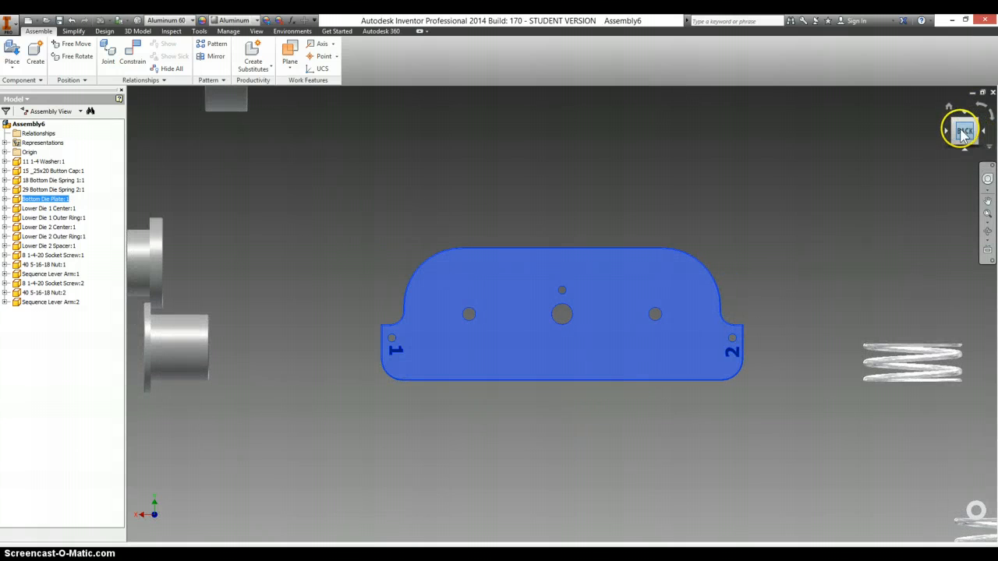
pyautogui.rightClick(964, 133)
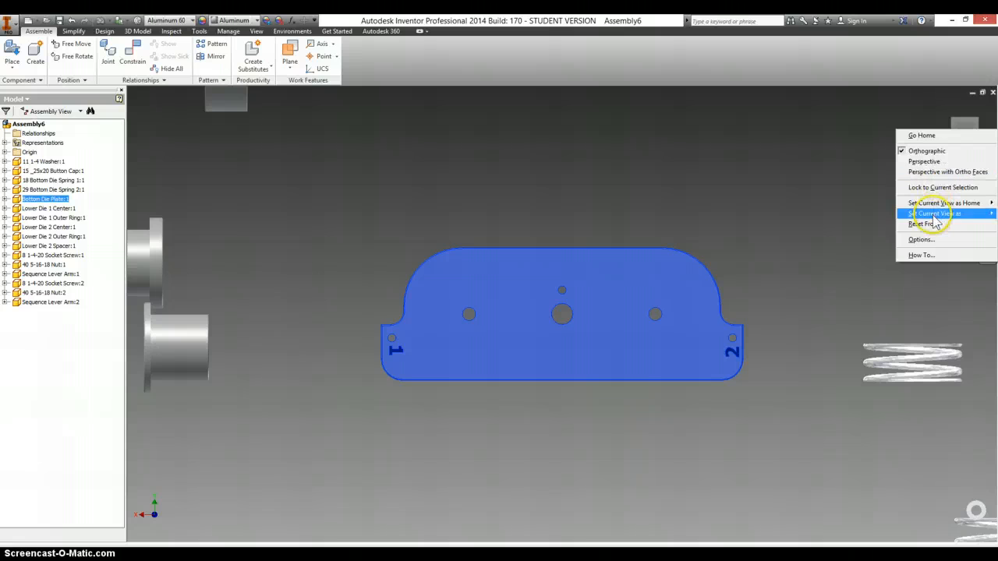
pyautogui.moveTo(935, 214)
pyautogui.click(876, 215)
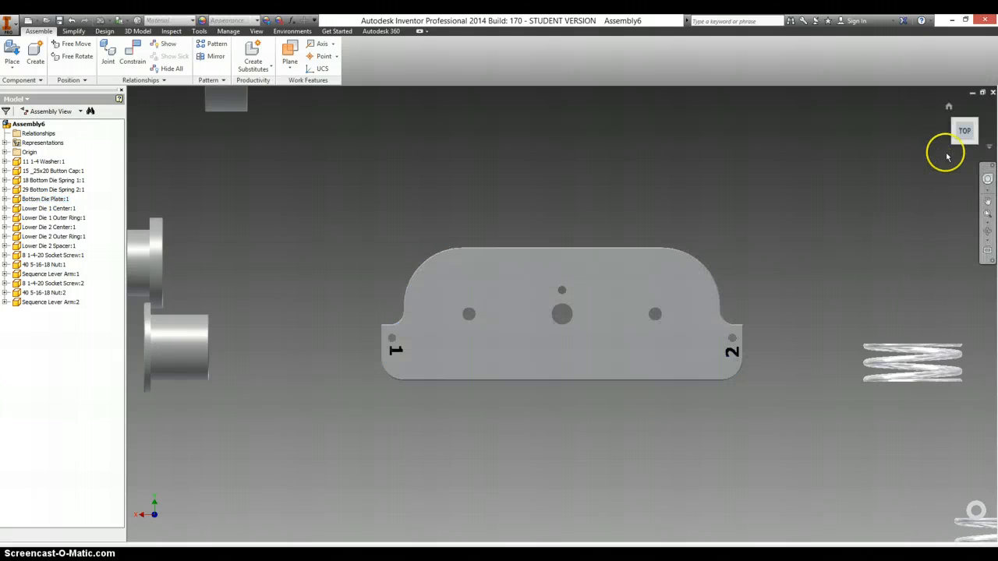
# Orient to an isometric view with the plate's numbered face upward and set it as the home view with Fit to View.
pyautogui.click(978, 146)
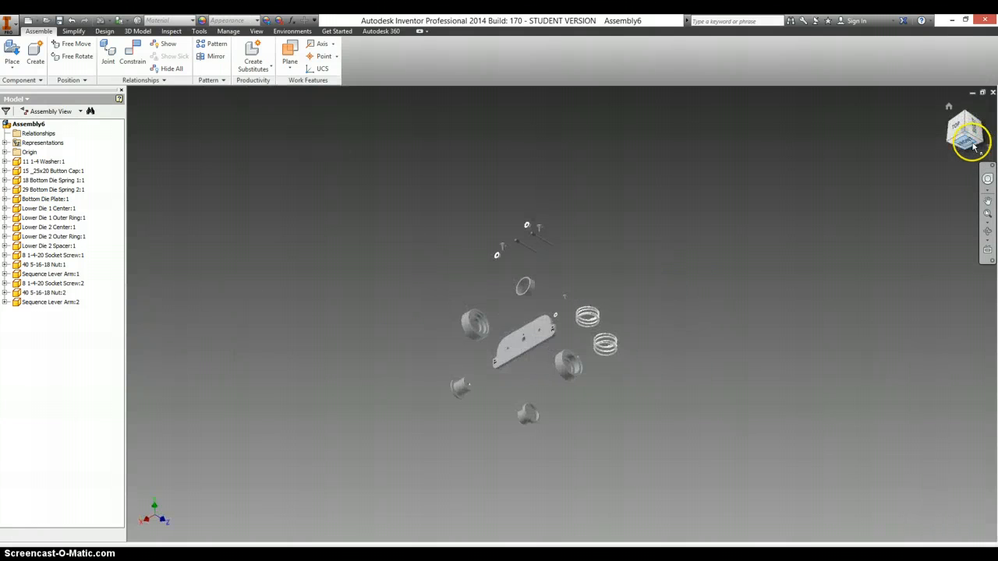
pyautogui.click(967, 144)
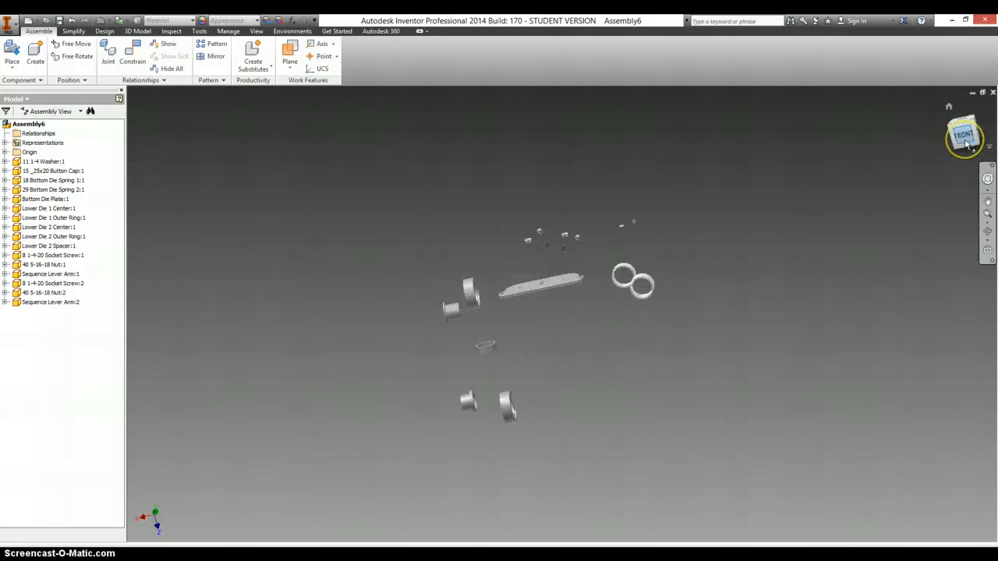
pyautogui.click(945, 134)
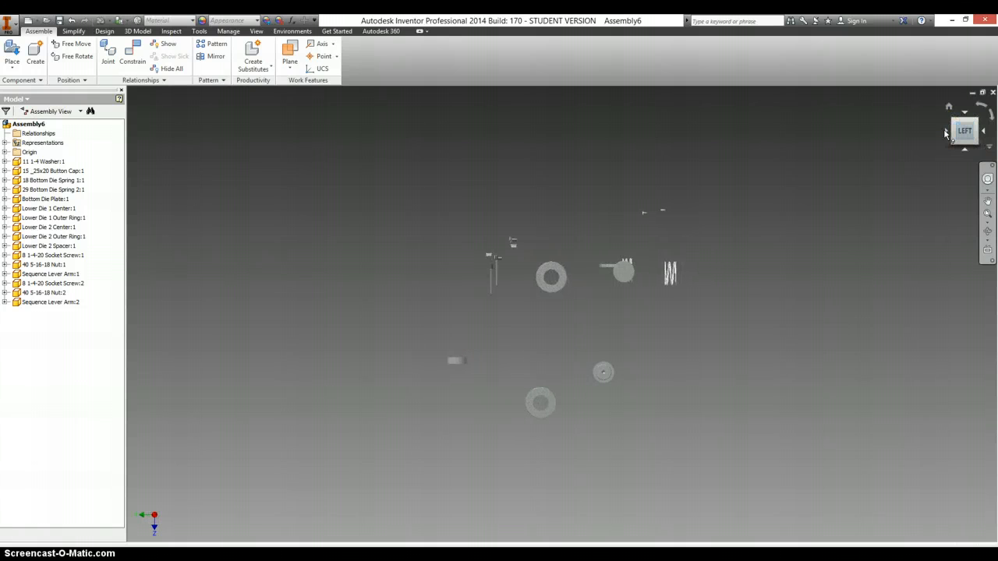
pyautogui.click(973, 125)
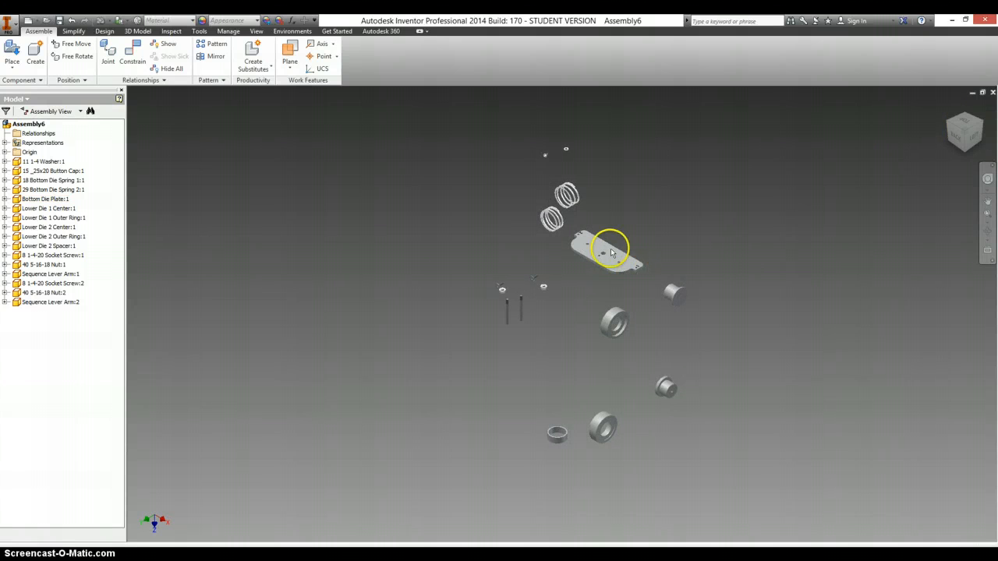
pyautogui.scroll(5, 602, 248)
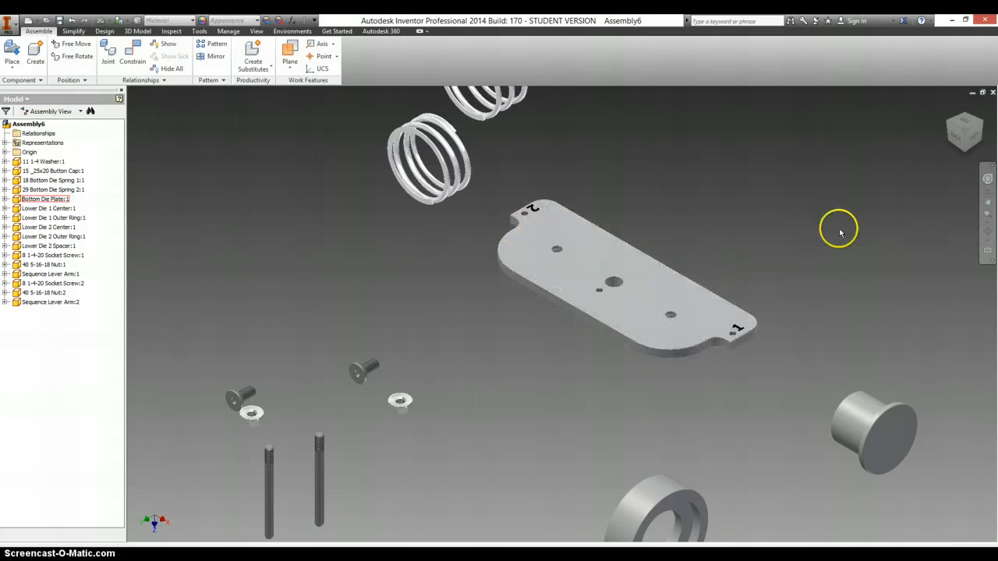
pyautogui.rightClick(967, 134)
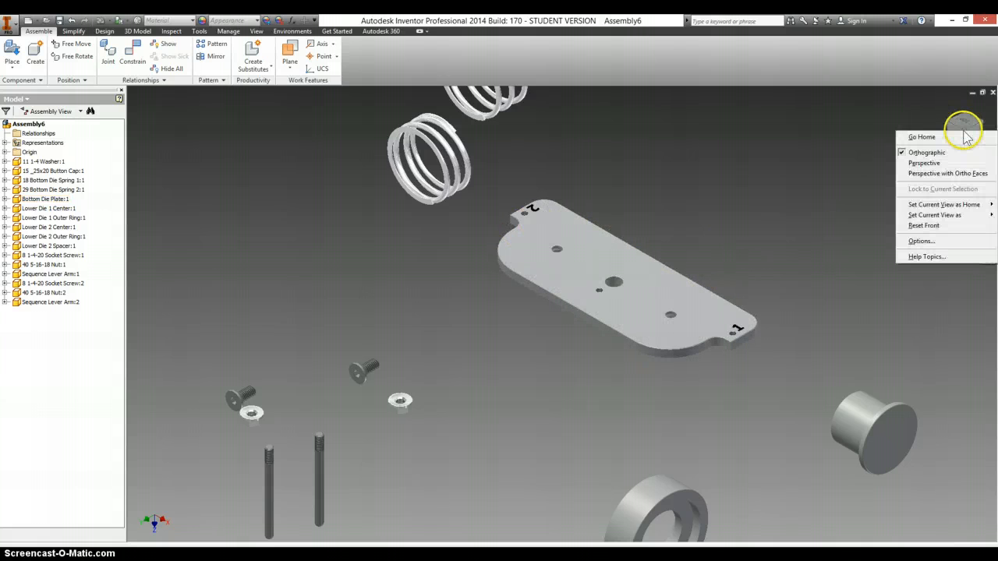
pyautogui.moveTo(948, 217)
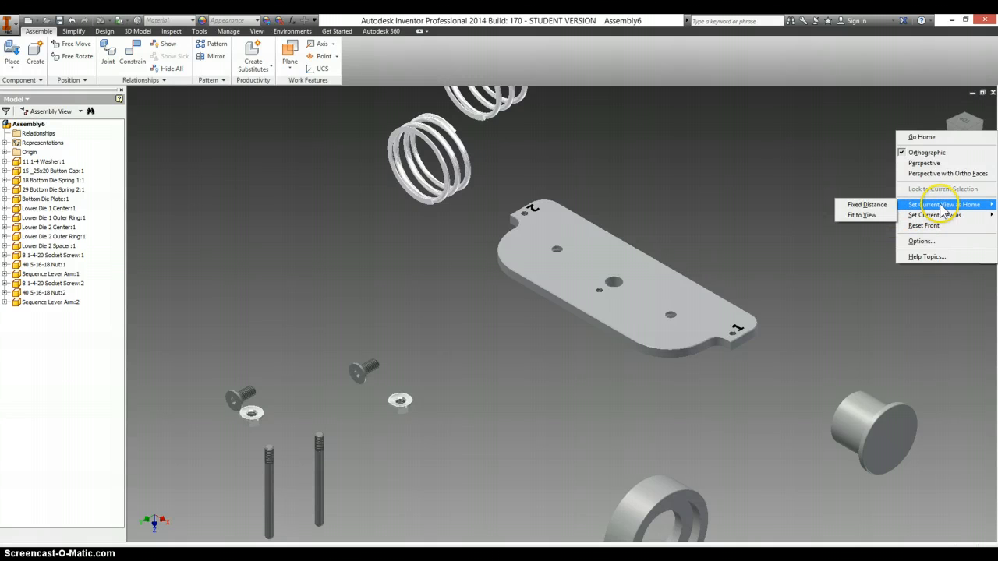
pyautogui.click(875, 216)
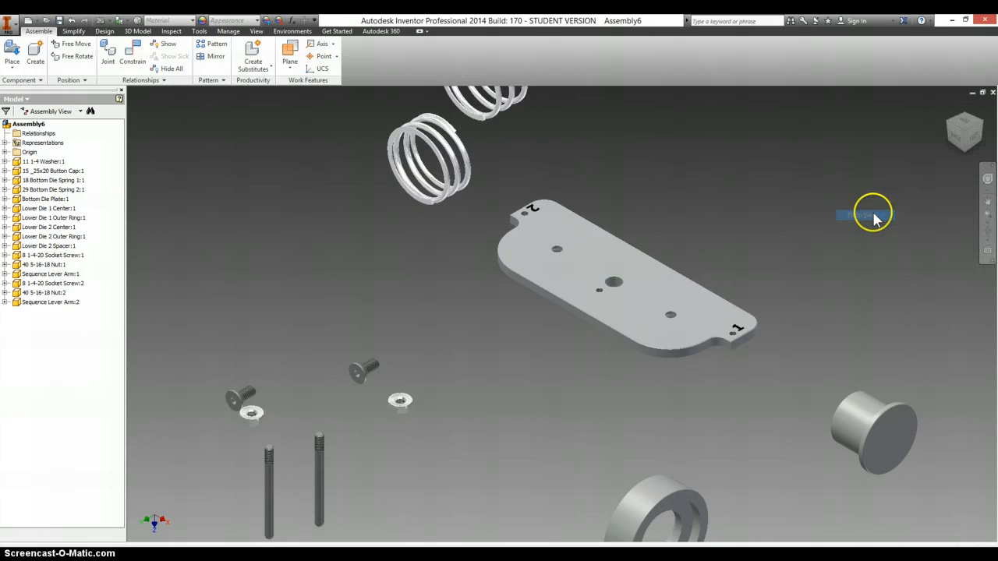
# Turn to the edge-on Back view of the plate, define it as Front, and return to the home view.
pyautogui.click(959, 139)
pyautogui.rightClick(963, 133)
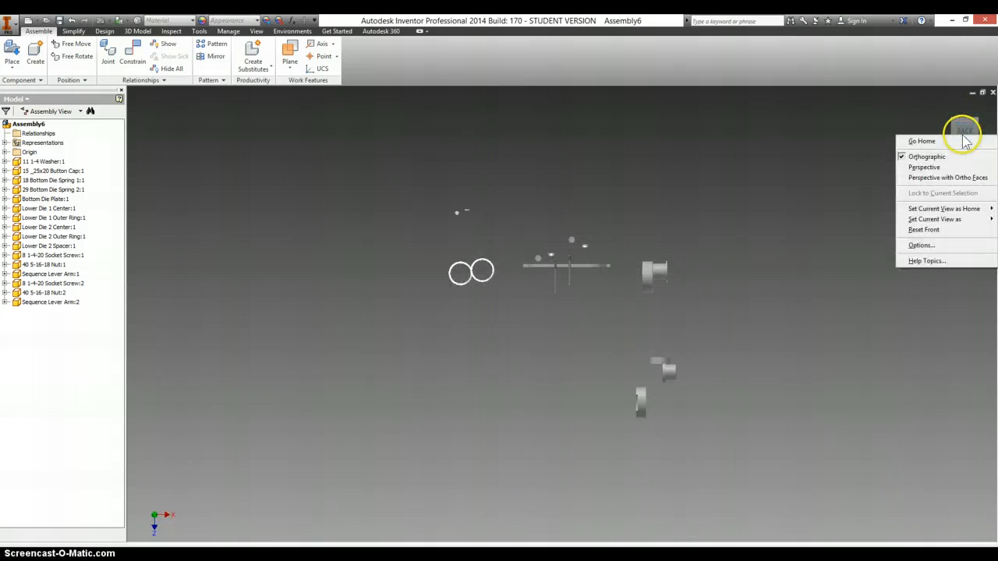
pyautogui.click(911, 224)
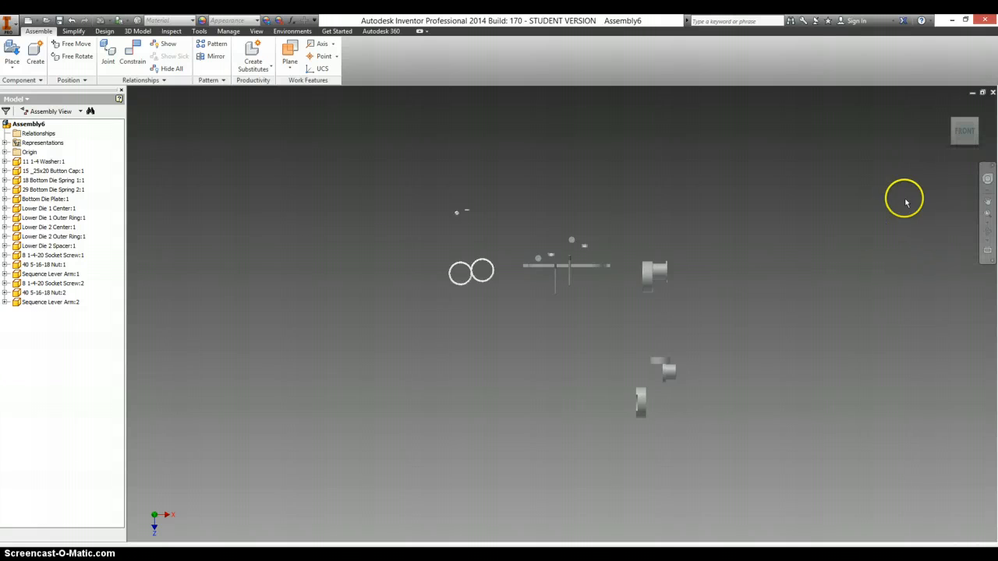
pyautogui.click(952, 111)
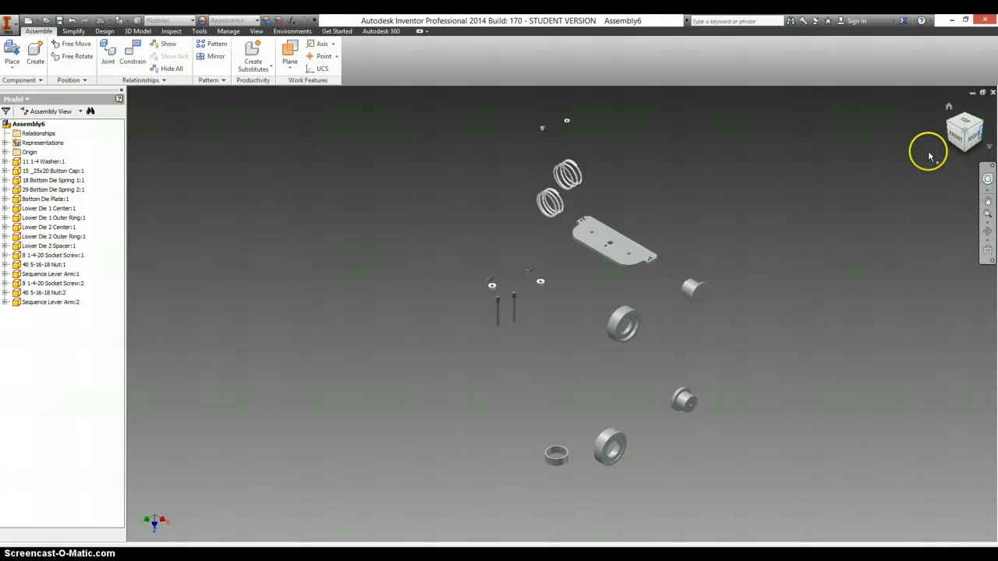
# Ground the Bottom Die Plate and clear the selection.
pyautogui.click(613, 266)
pyautogui.rightClick(615, 263)
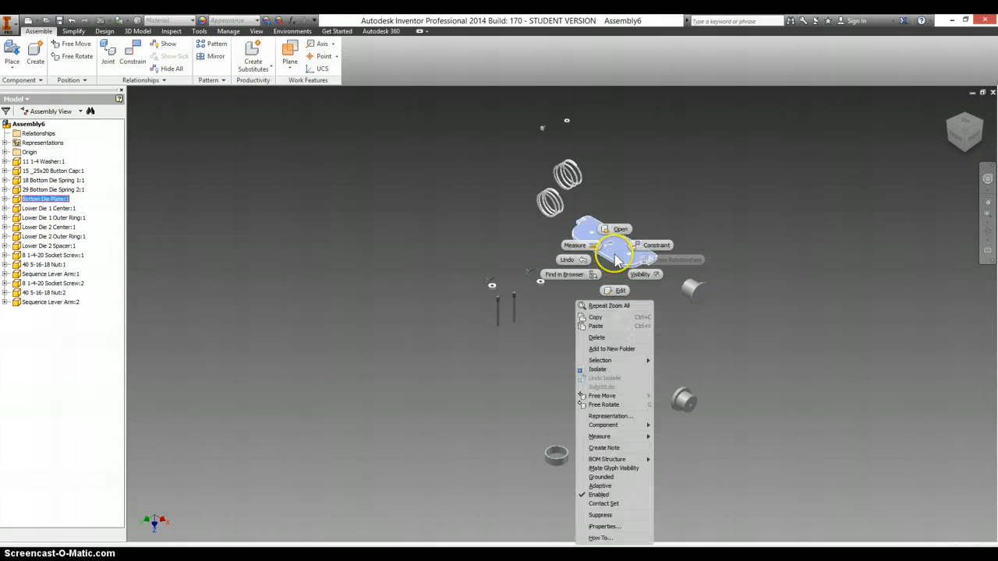
pyautogui.click(612, 477)
pyautogui.click(591, 299)
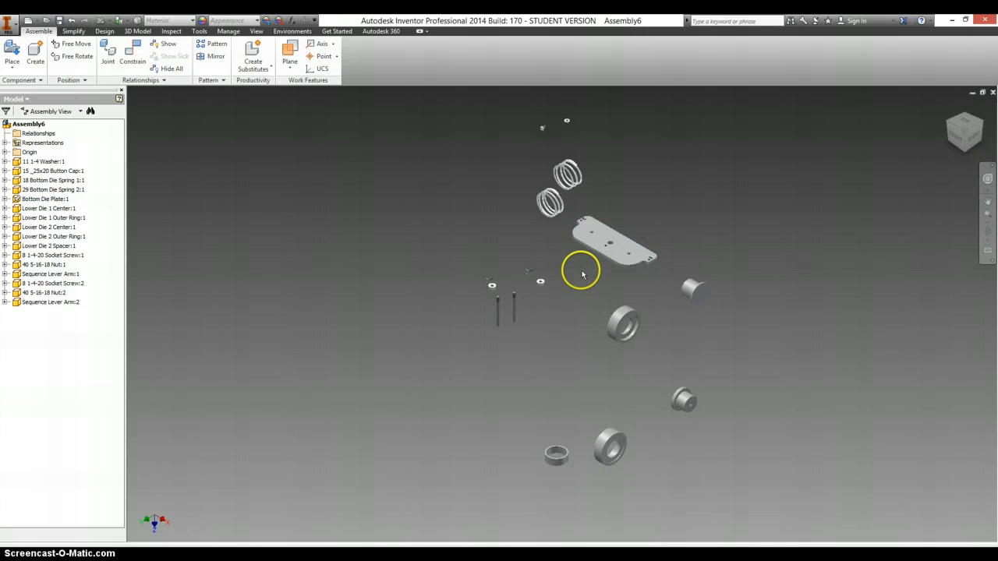
# Move the second Sequence Lever Arm up beside the Bottom Die Plate, away from the other arm, and clear the selection.
pyautogui.scroll(2, 581, 275)
pyautogui.moveTo(457, 356); pyautogui.dragTo(516, 247)
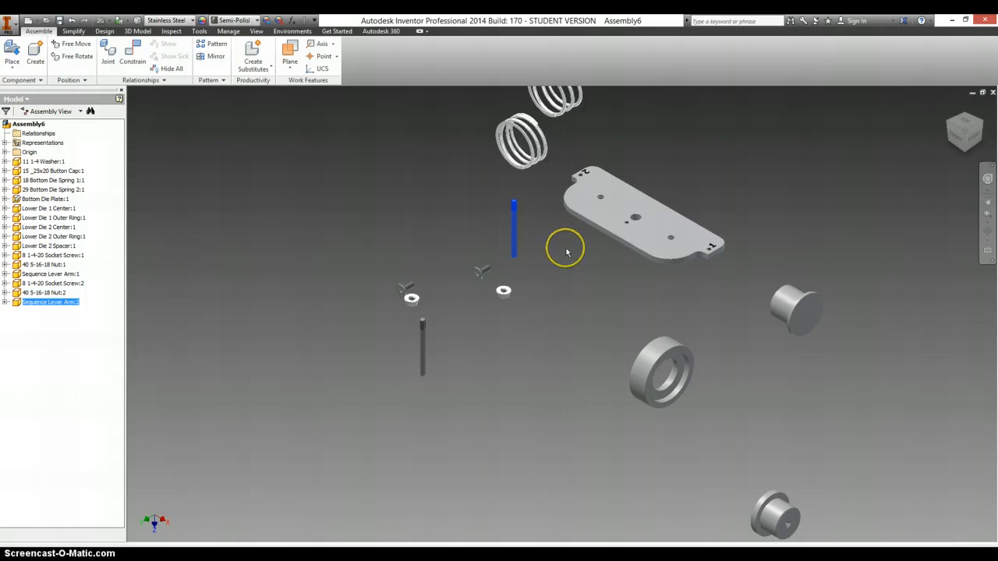
pyautogui.scroll(-3, 522, 218)
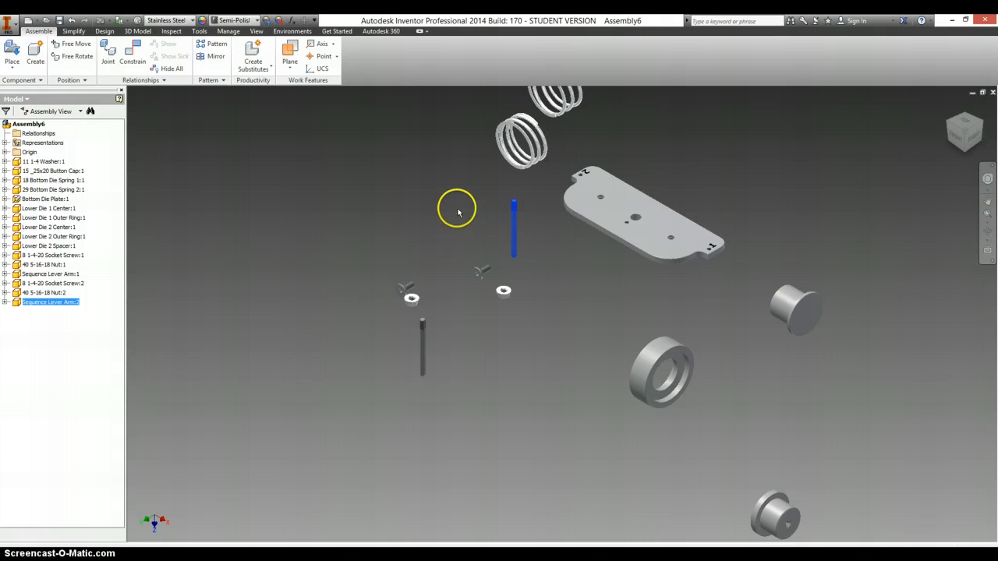
pyautogui.click(449, 206)
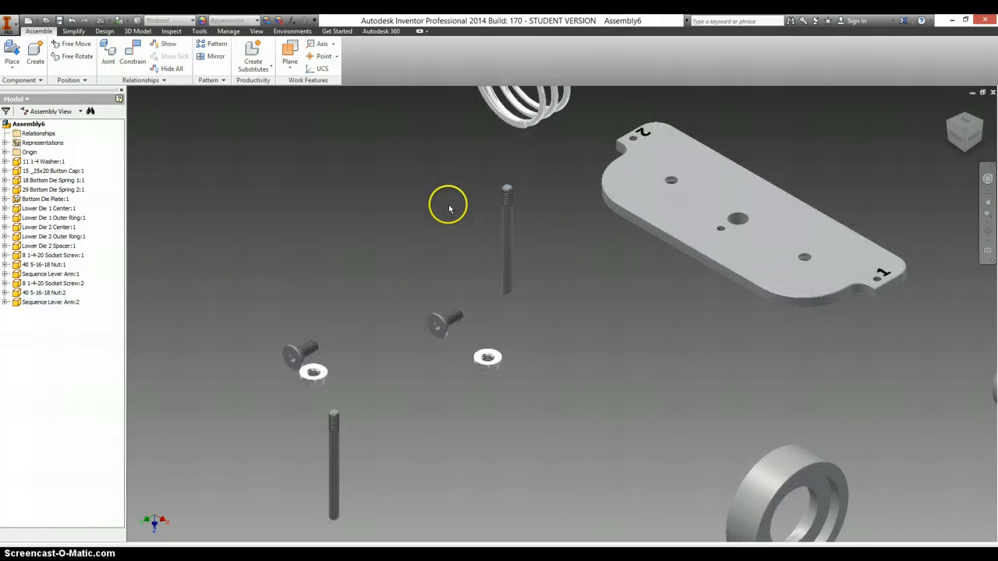
# Set up an Insert constraint between the flange edge of the nearer 5-16-18 nut and the small end-tab hole on the Bottom Die Plate's underside.
pyautogui.click(133, 51)
pyautogui.click(191, 132)
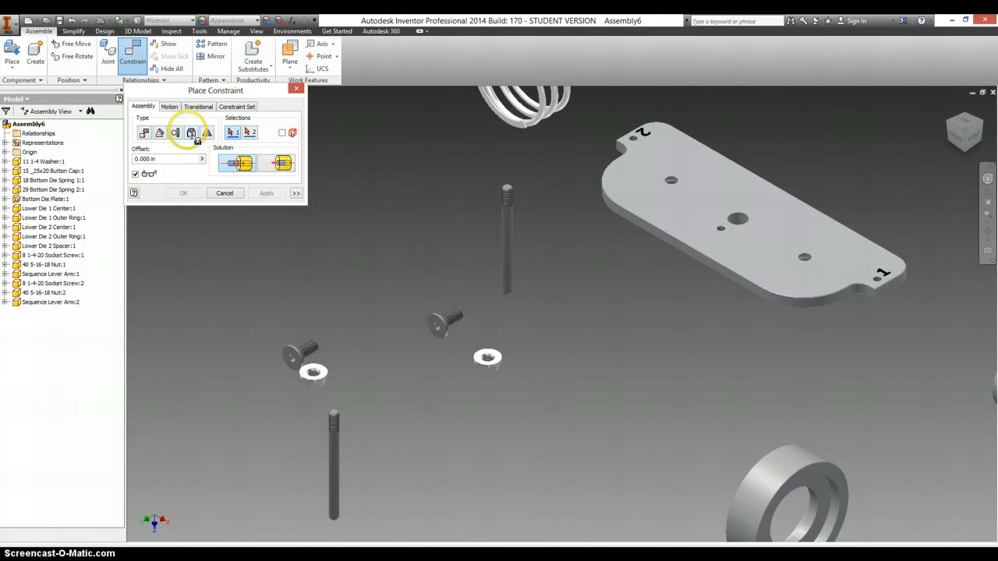
pyautogui.click(510, 209)
pyautogui.scroll(-5, 507, 212)
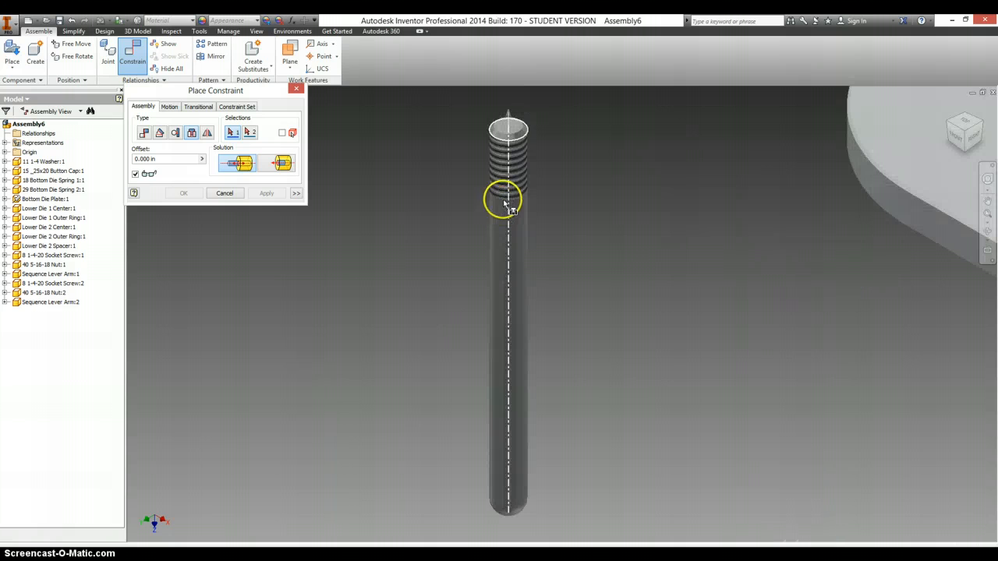
pyautogui.scroll(4, 507, 199)
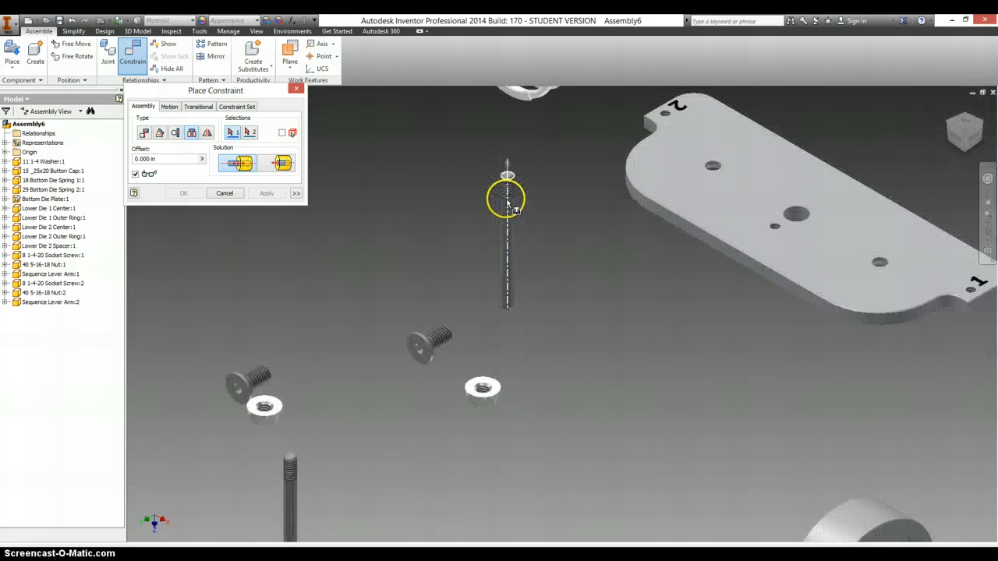
pyautogui.scroll(2, 542, 196)
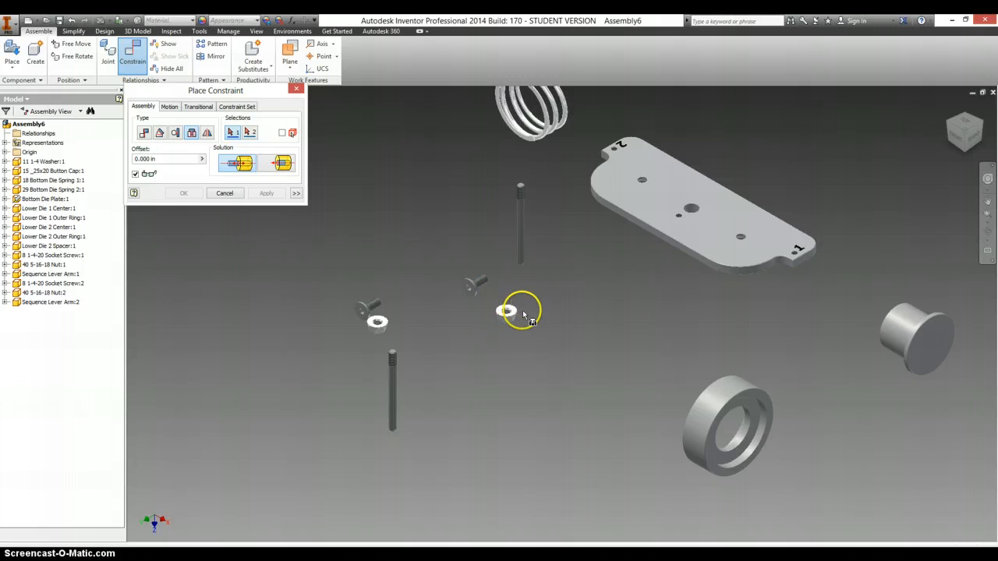
pyautogui.scroll(5, 514, 318)
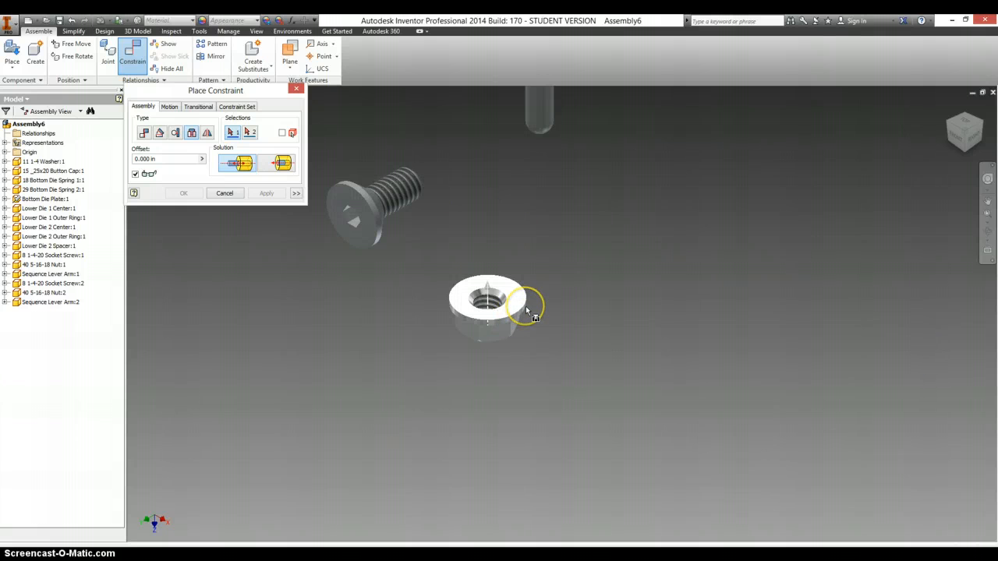
pyautogui.click(527, 310)
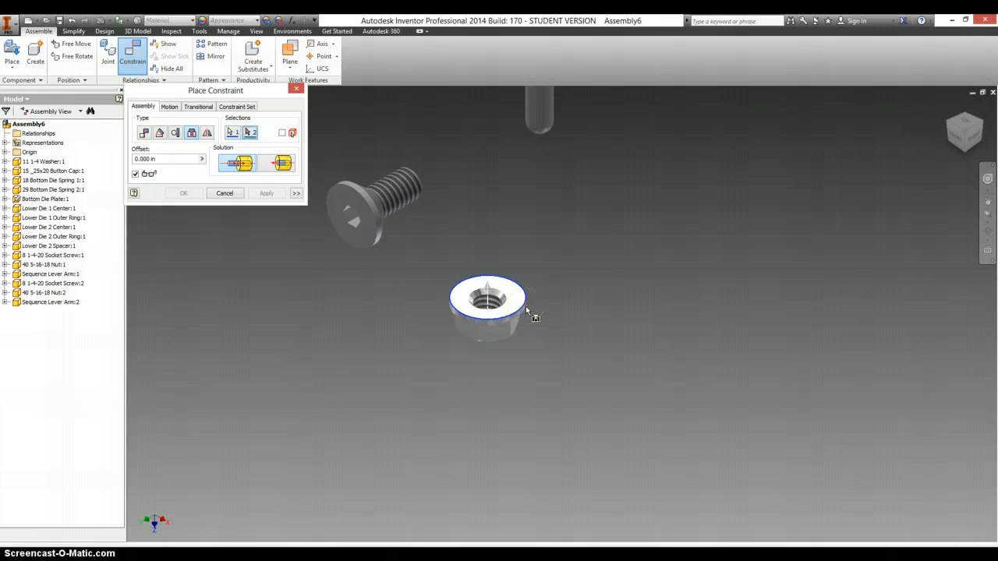
pyautogui.scroll(-5, 527, 310)
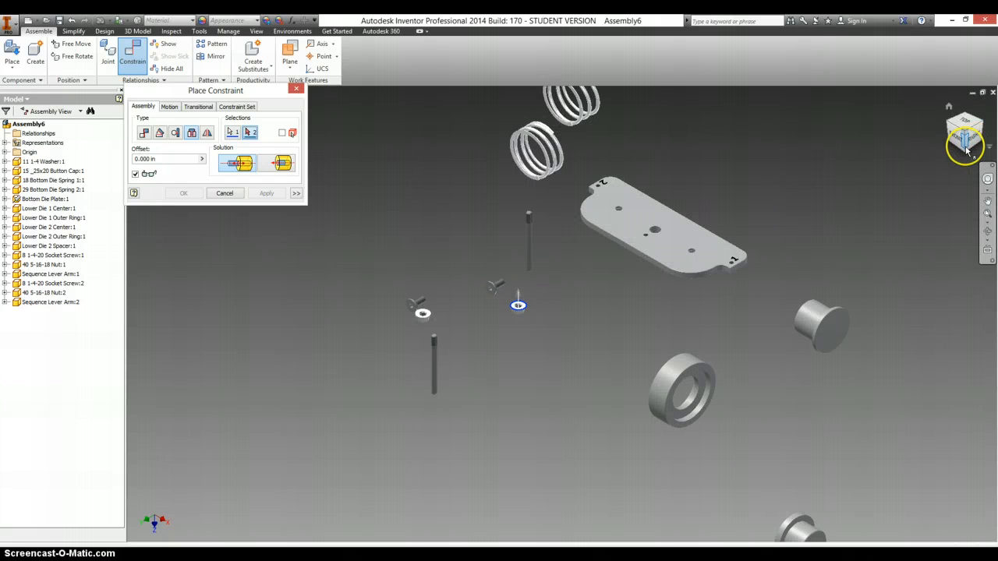
pyautogui.moveTo(967, 156); pyautogui.dragTo(622, 294)
pyautogui.scroll(5, 622, 294)
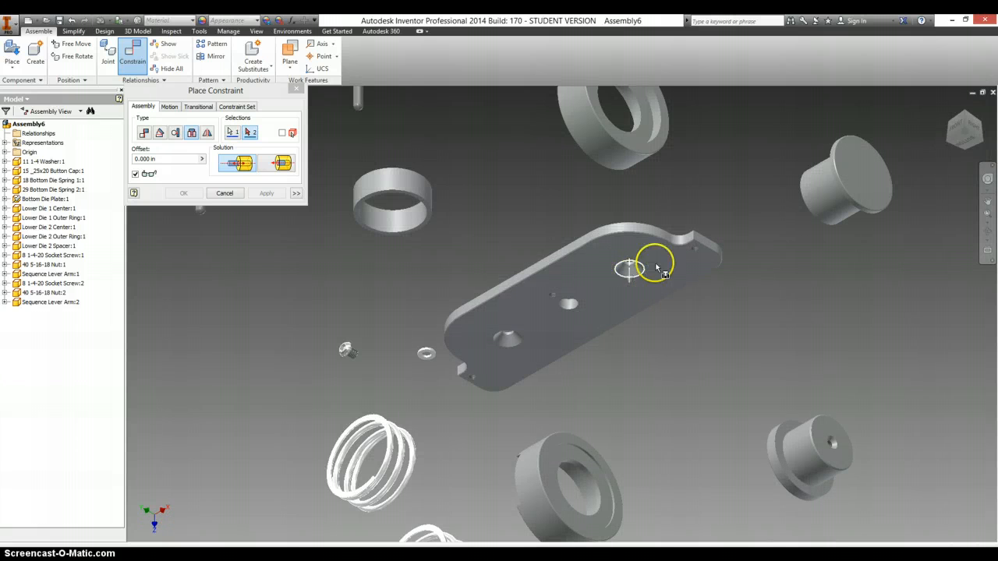
pyautogui.click(693, 250)
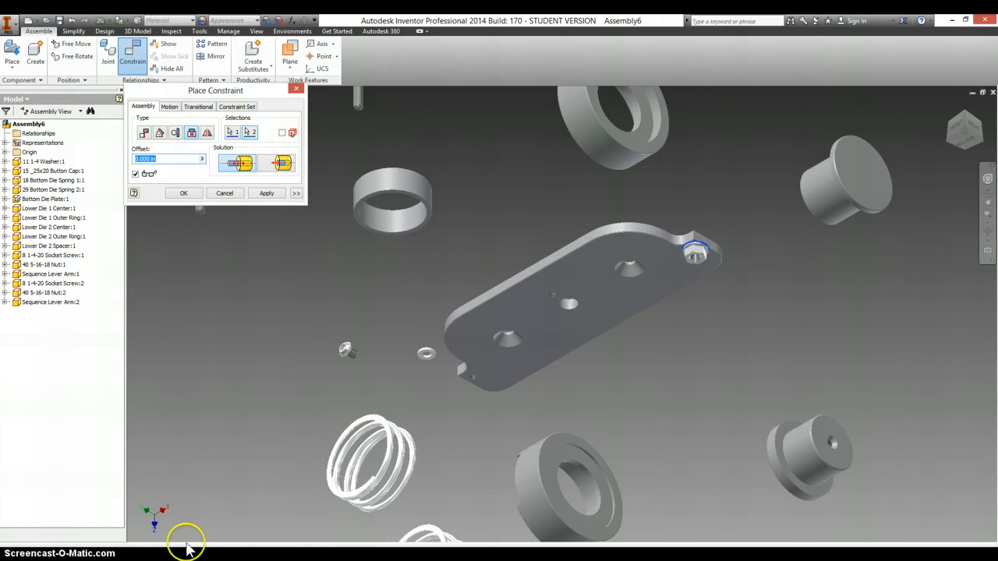
# Switch to the OpenOffice Writer document and check the hex nut and lever arm placement in the Lower Die Sub-Assembly exploded drawing.
pyautogui.hotkey('alt', 'Tab')
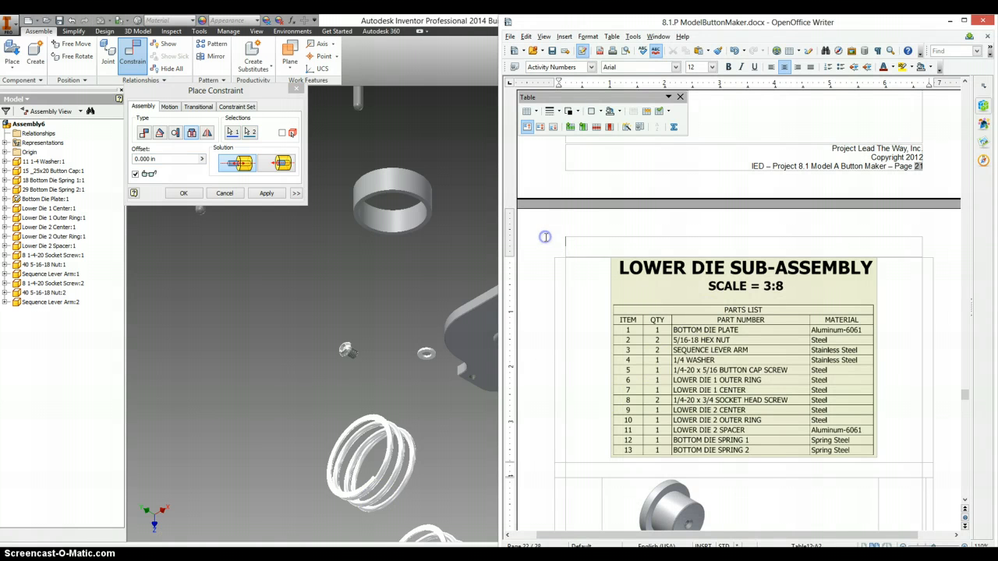
pyautogui.scroll(10, 545, 237)
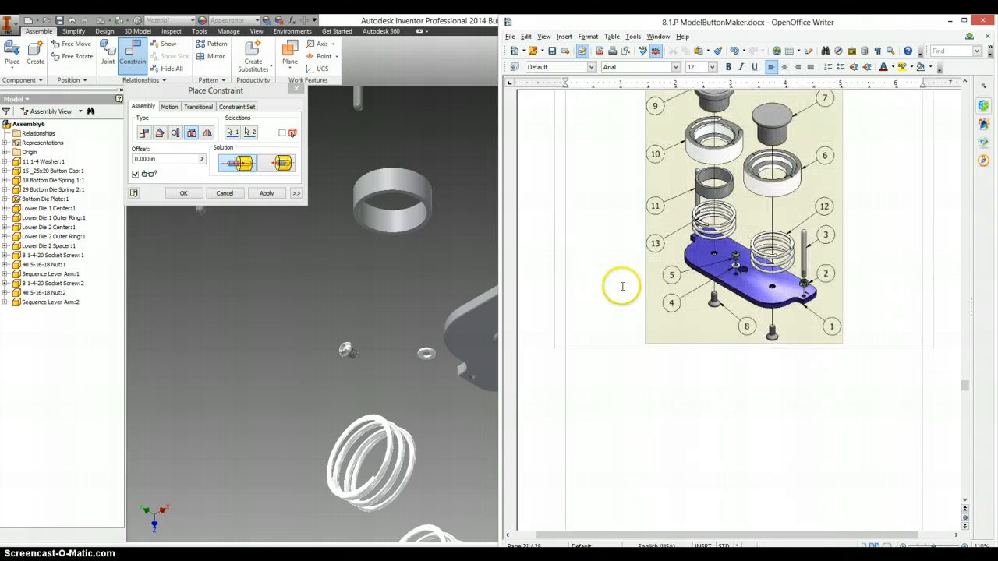
pyautogui.scroll(-1, 632, 287)
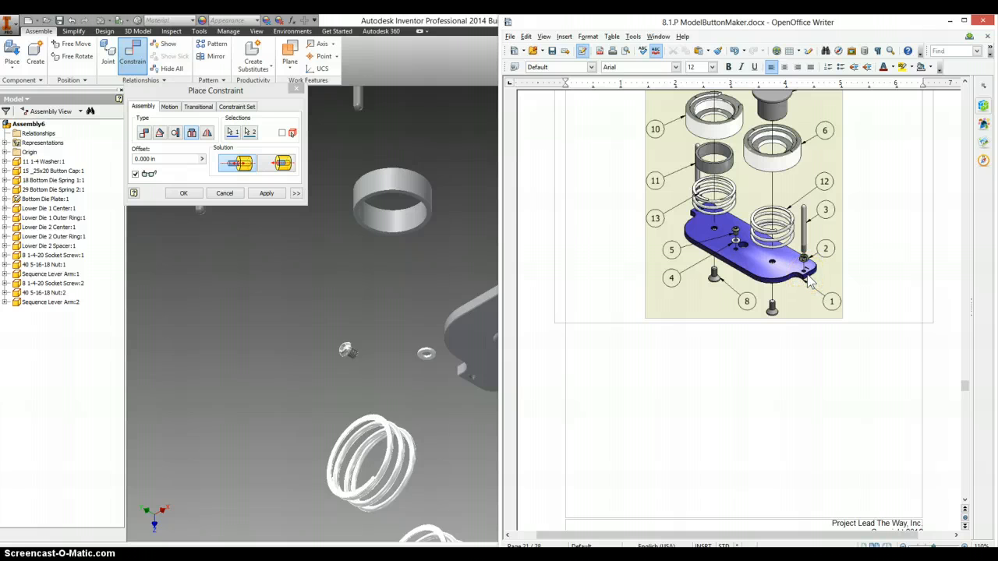
# Cancel the pending nut constraint and return to the home view, showing the lever arms and the numbered face of the Bottom Die Plate.
pyautogui.click(225, 195)
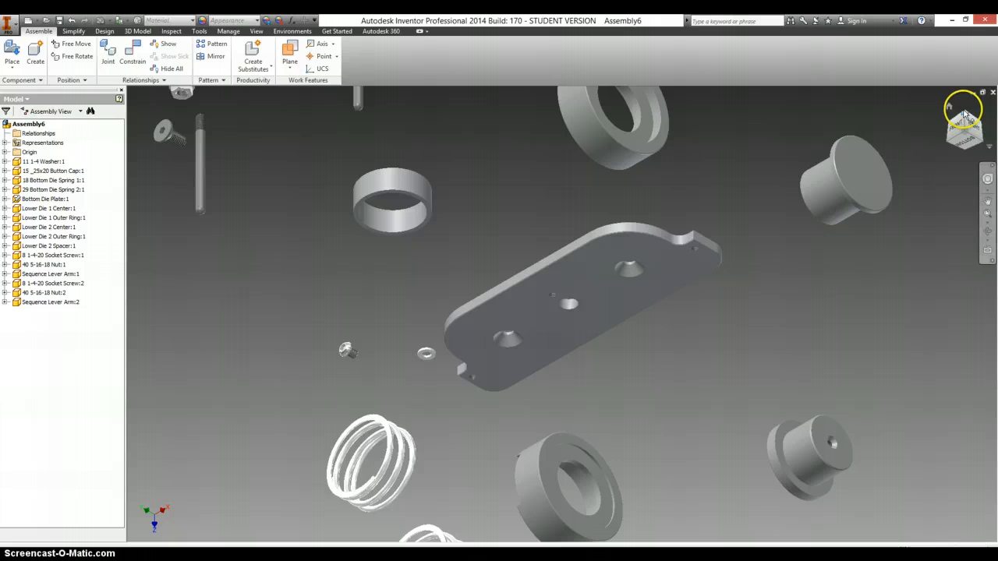
pyautogui.click(949, 106)
pyautogui.click(946, 107)
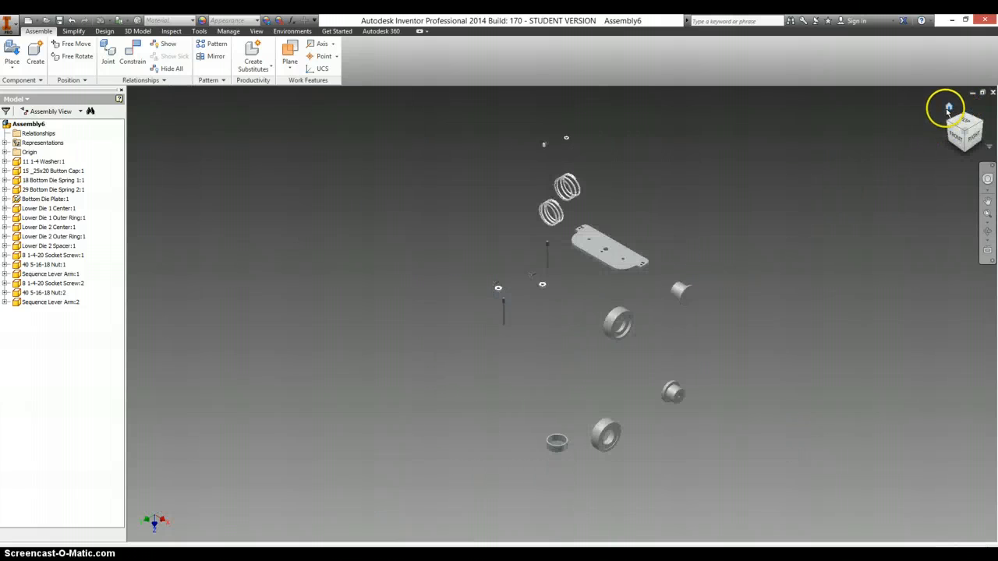
pyautogui.scroll(-3, 613, 251)
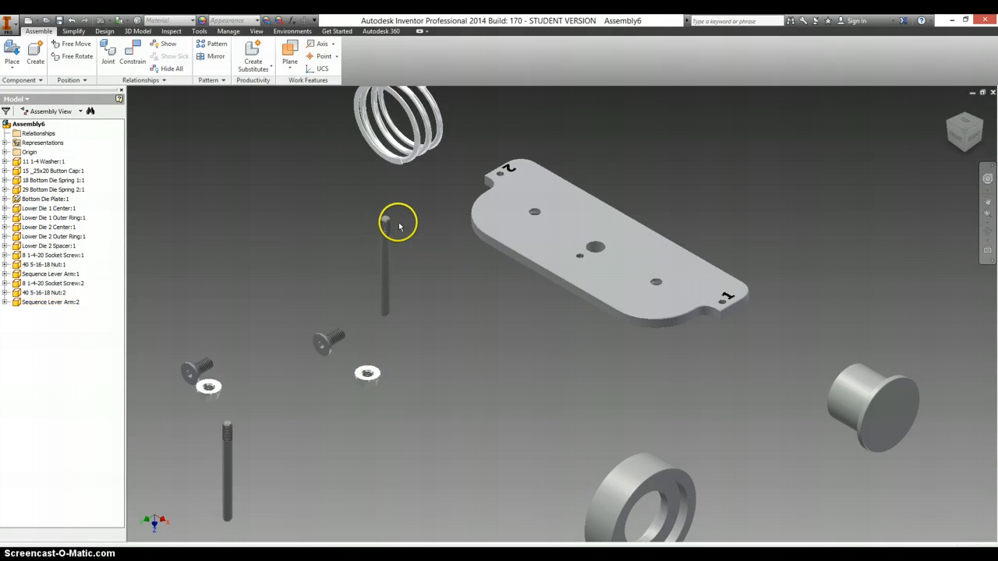
pyautogui.scroll(-3, 393, 221)
pyautogui.scroll(3, 492, 273)
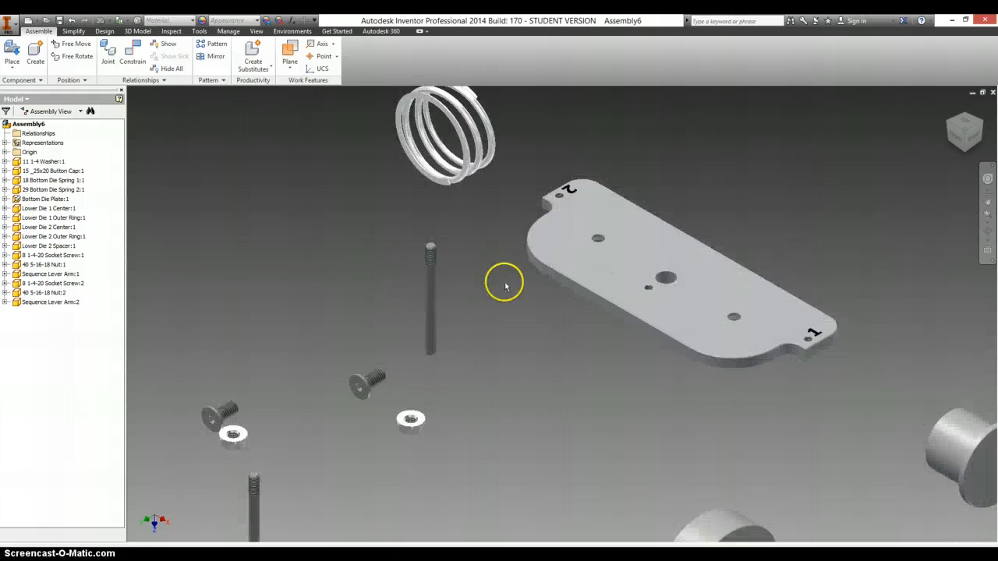
pyautogui.click(133, 54)
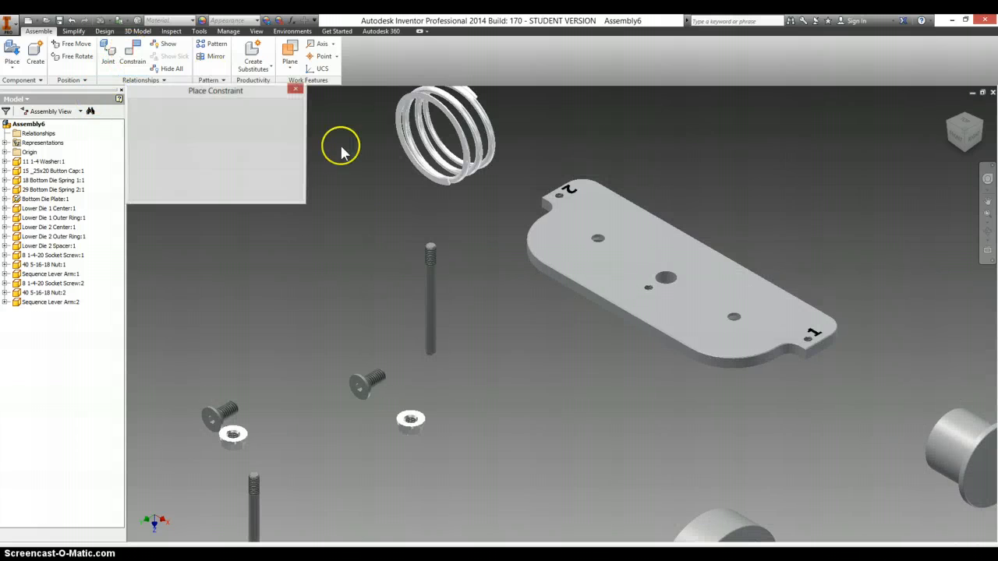
pyautogui.click(191, 133)
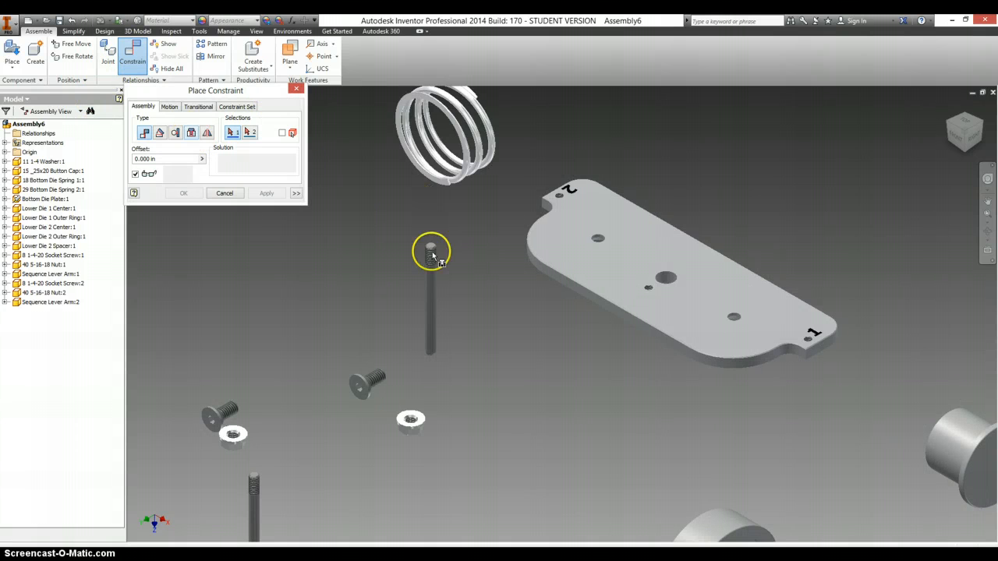
pyautogui.scroll(-5, 433, 248)
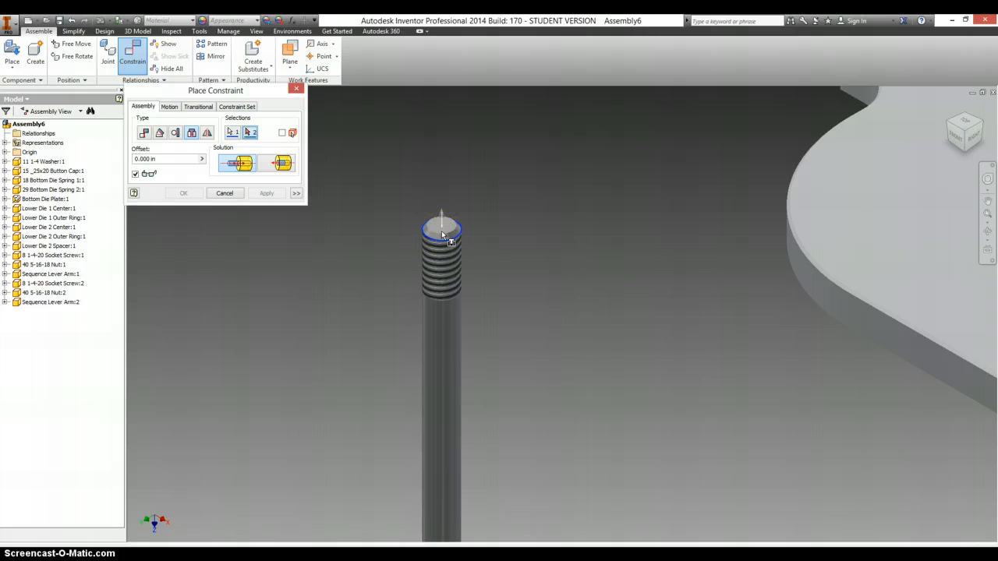
pyautogui.click(224, 193)
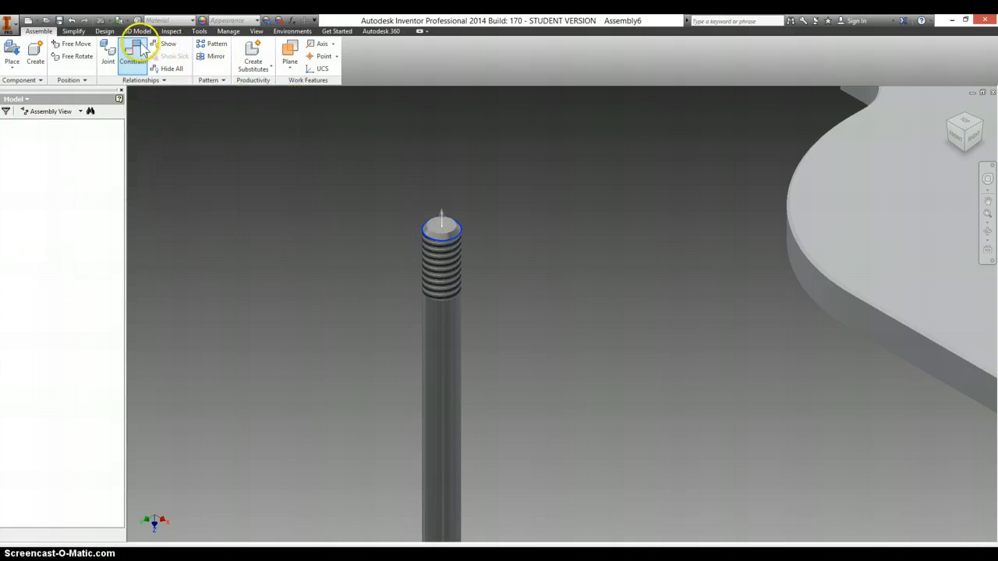
# Insert the nearer lever arm's threaded tip into the underside edge of the Bottom Die Plate's tab hole 1, using the Aligned solution.
pyautogui.click(131, 54)
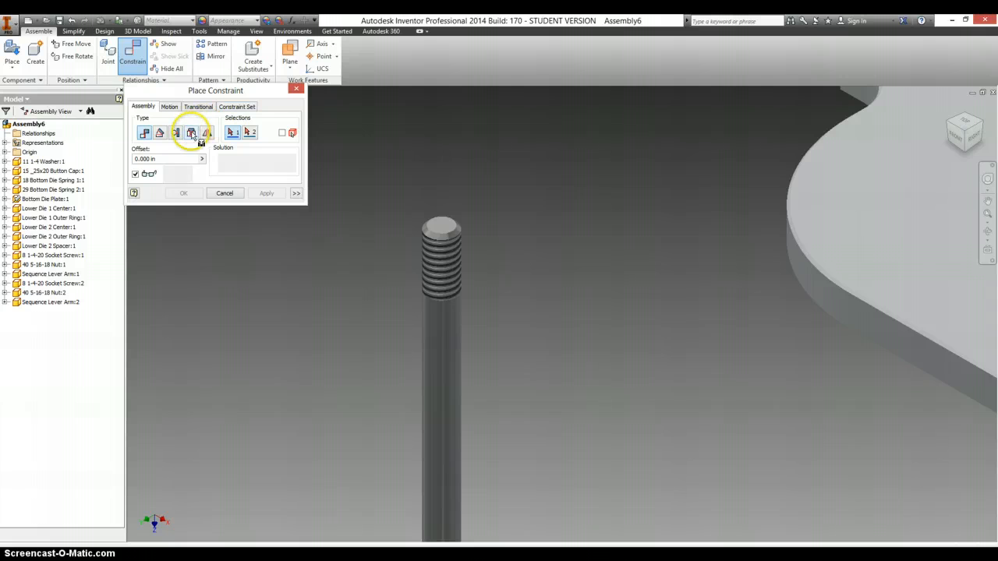
pyautogui.click(451, 232)
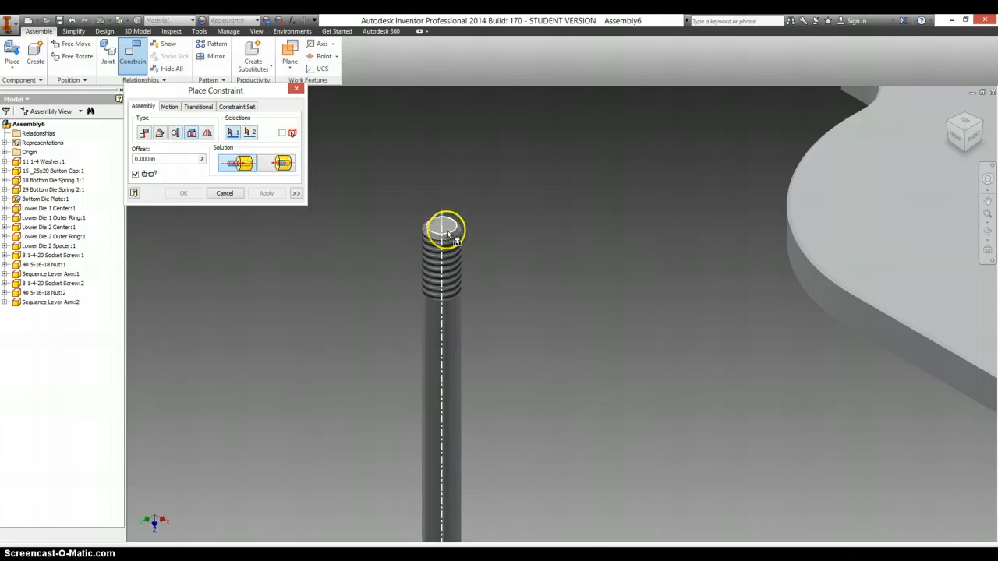
pyautogui.press('Home')
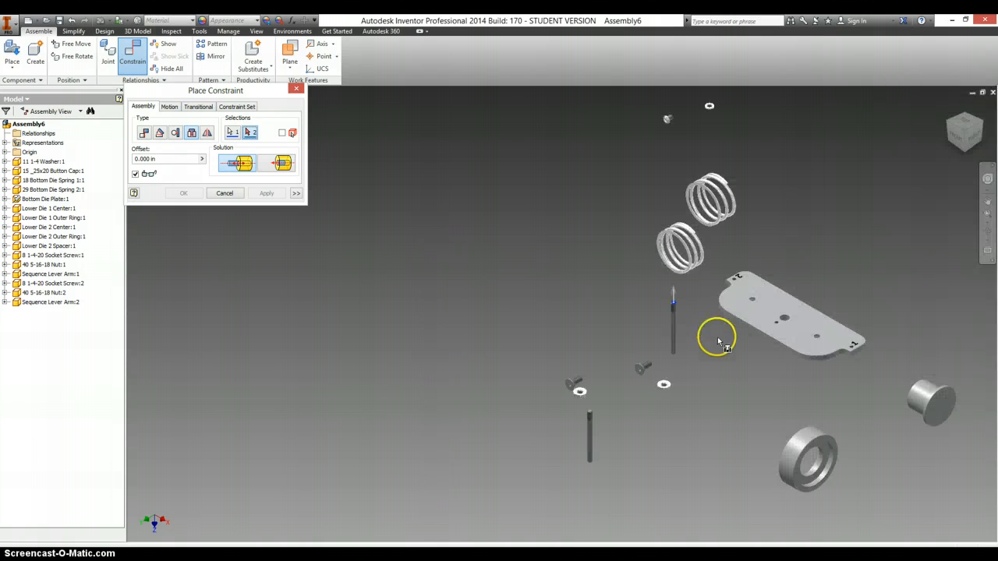
pyautogui.click(963, 151)
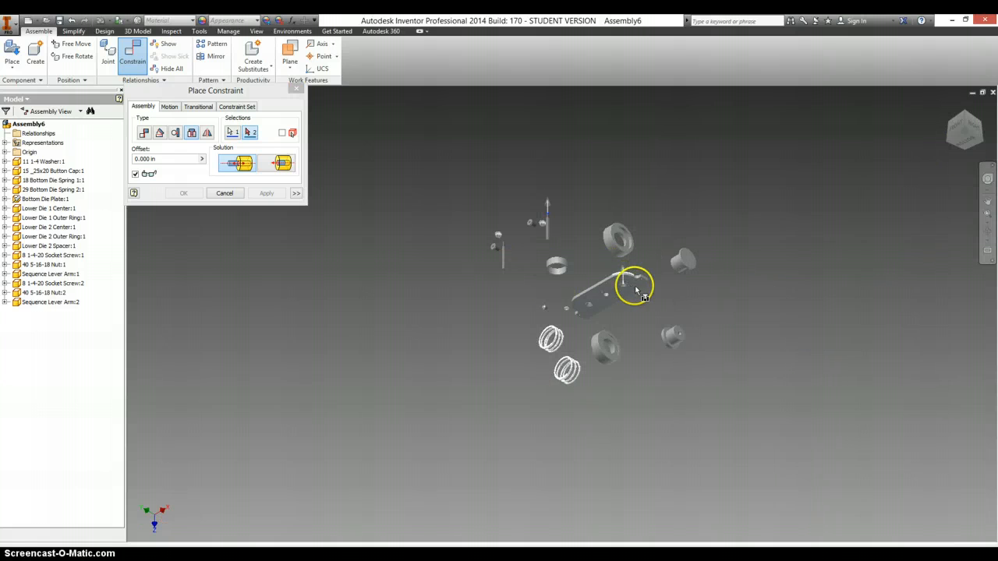
pyautogui.scroll(2, 638, 282)
pyautogui.scroll(5, 679, 244)
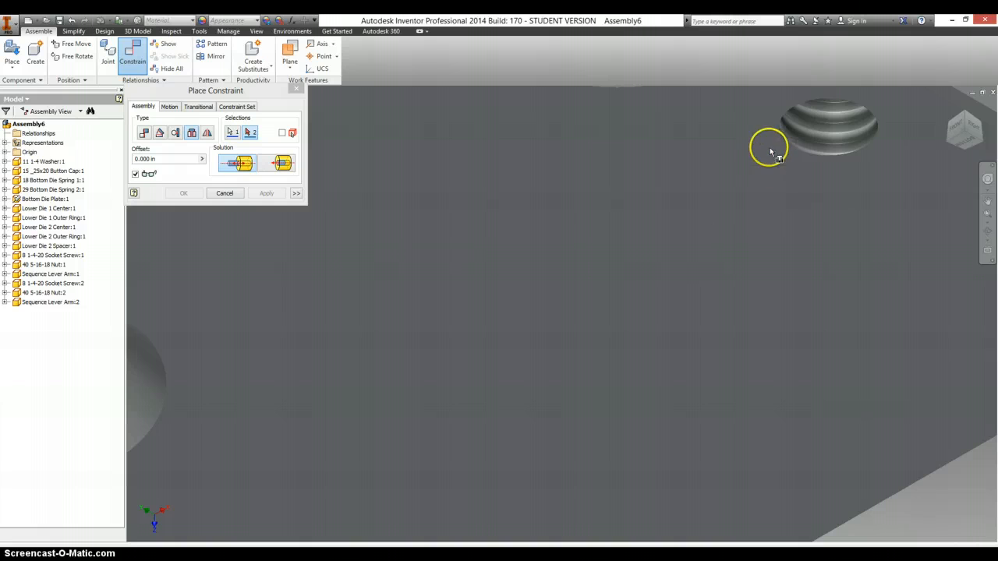
pyautogui.scroll(-3, 778, 116)
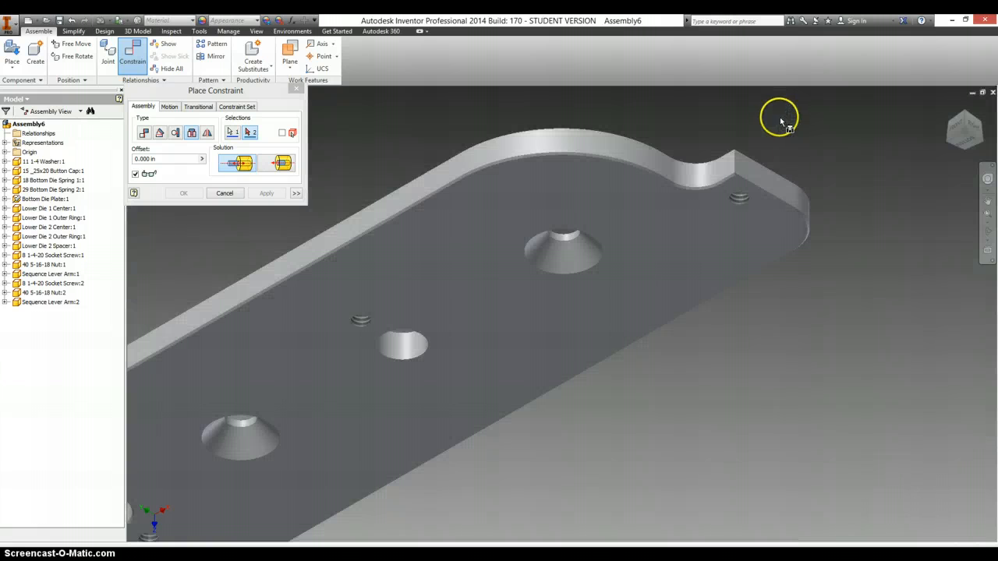
pyautogui.click(739, 198)
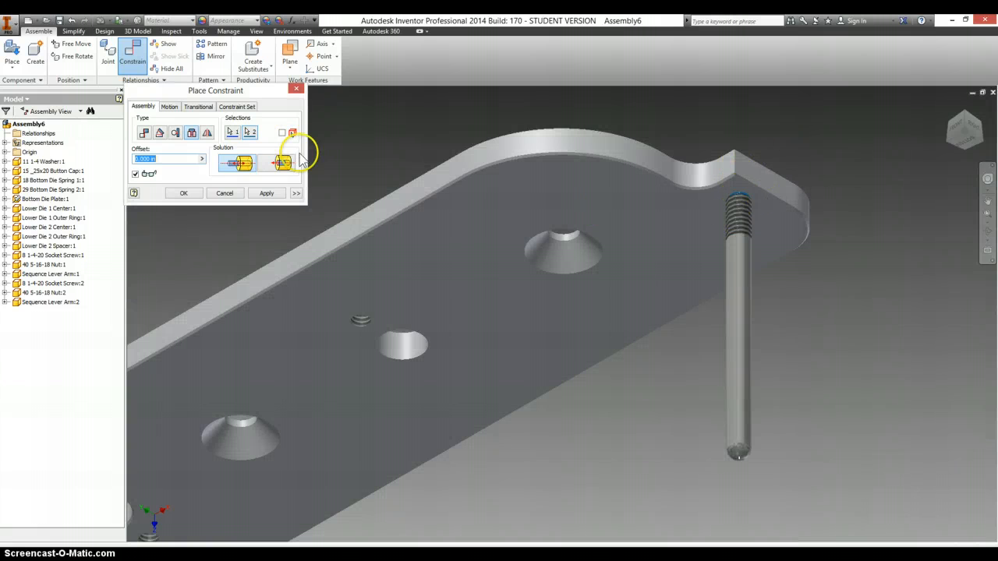
pyautogui.click(284, 163)
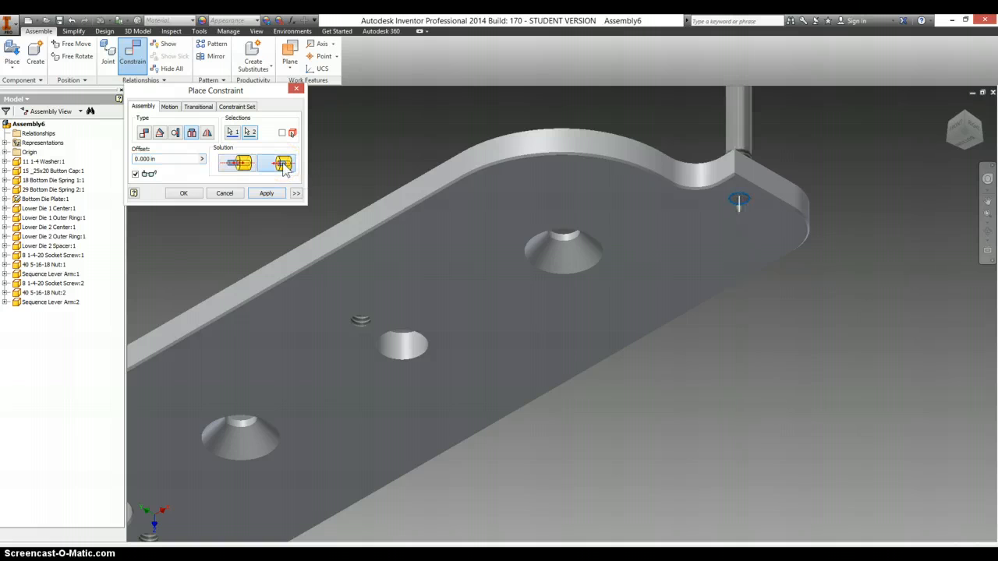
pyautogui.click(259, 198)
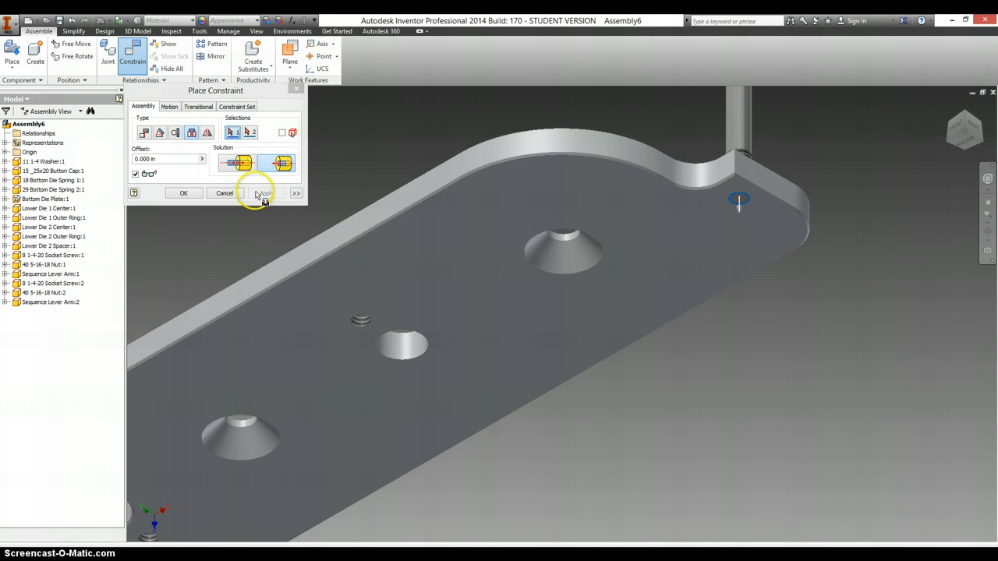
# Apply an aligned Insert constraint between the plate's other end-tab hole on the underside and the second lever arm's threaded tip.
pyautogui.scroll(-3, 335, 234)
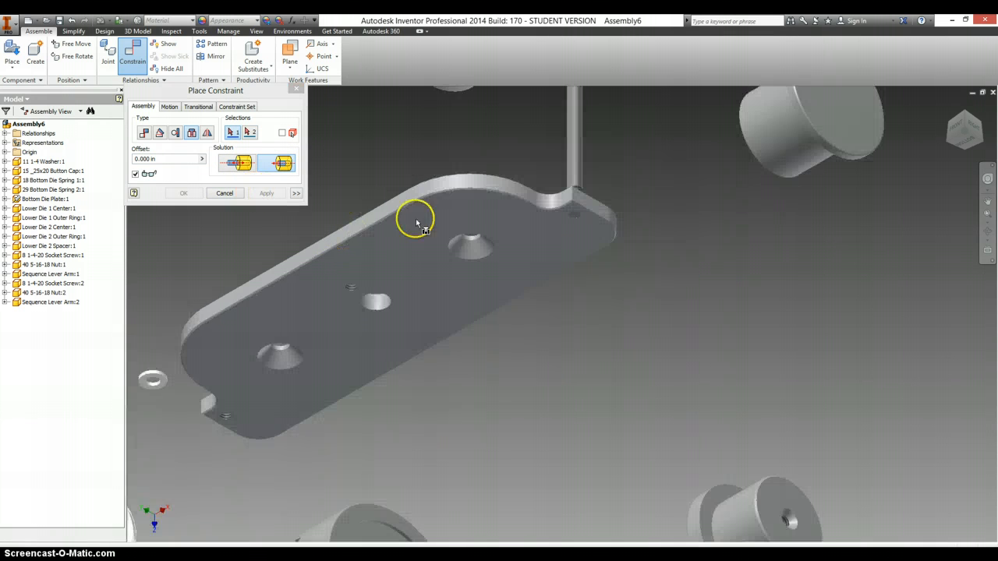
pyautogui.click(226, 417)
pyautogui.scroll(-3, 208, 315)
pyautogui.moveTo(199, 311); pyautogui.dragTo(448, 277, button='middle')
pyautogui.scroll(5, 327, 165)
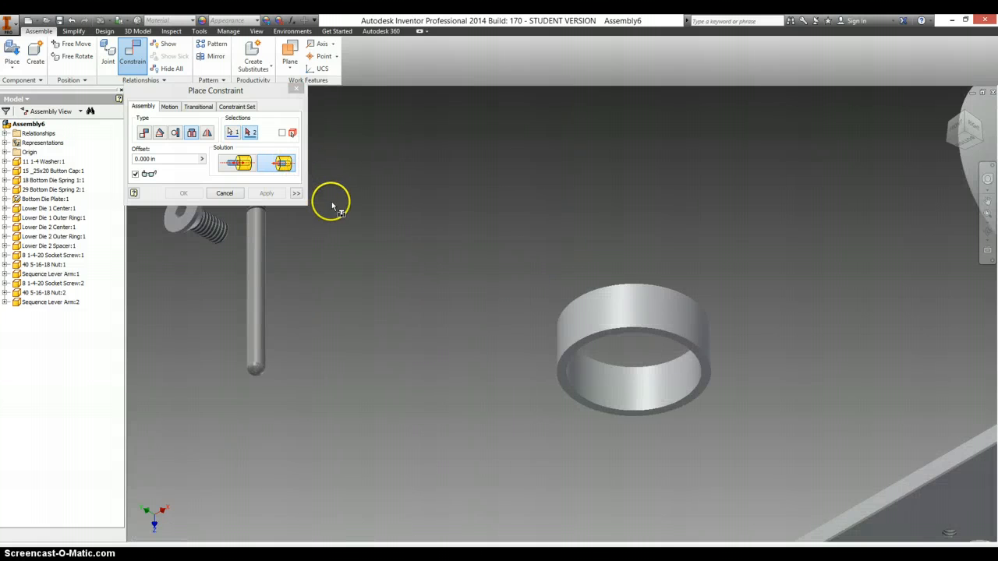
pyautogui.scroll(4, 349, 227)
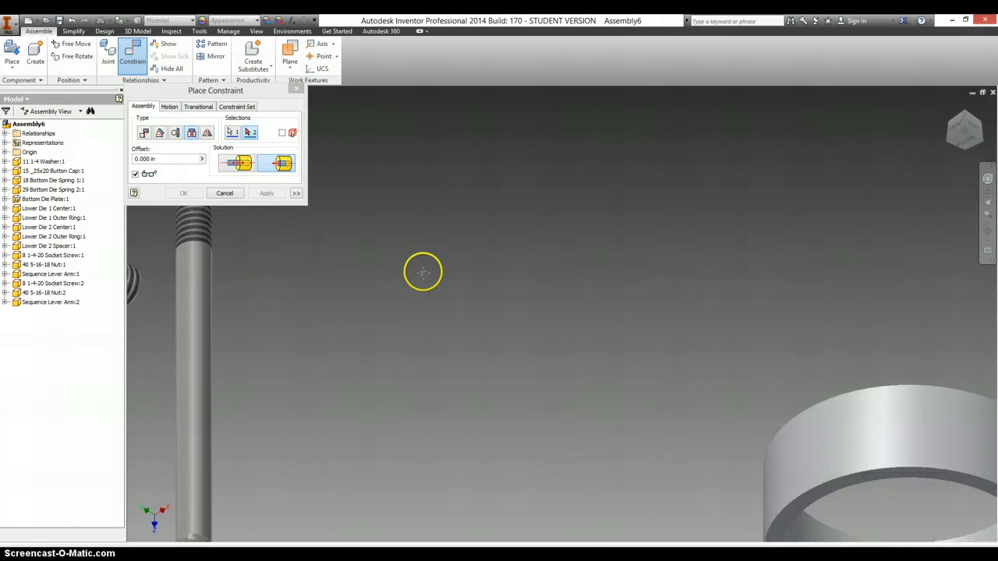
pyautogui.moveTo(422, 272); pyautogui.dragTo(430, 277, button='middle')
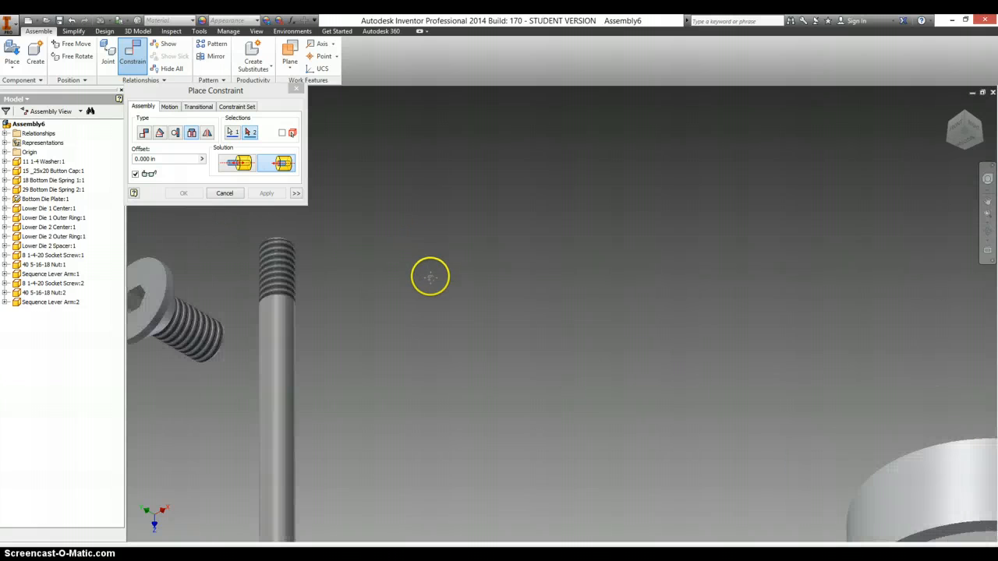
pyautogui.click(286, 243)
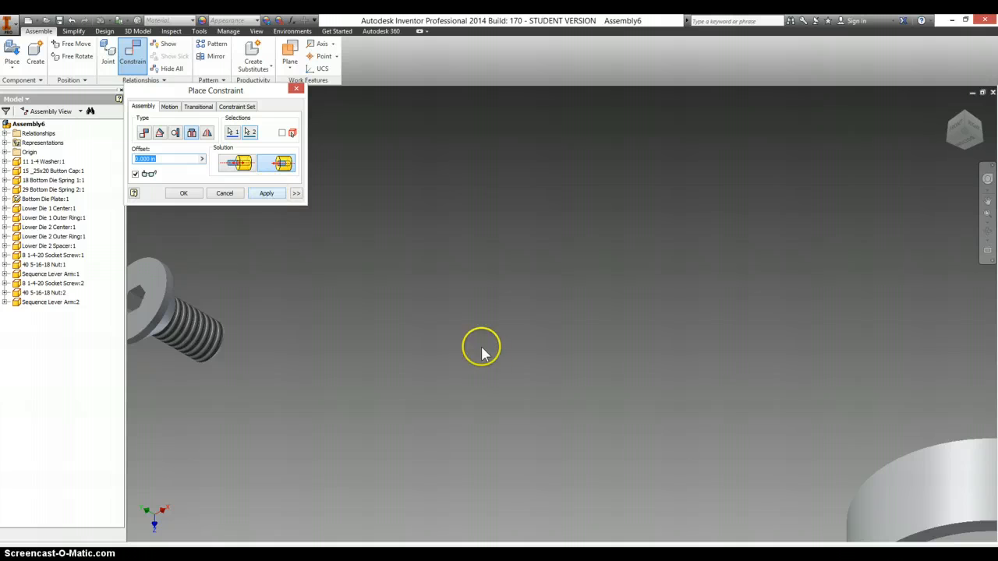
pyautogui.scroll(5, 521, 379)
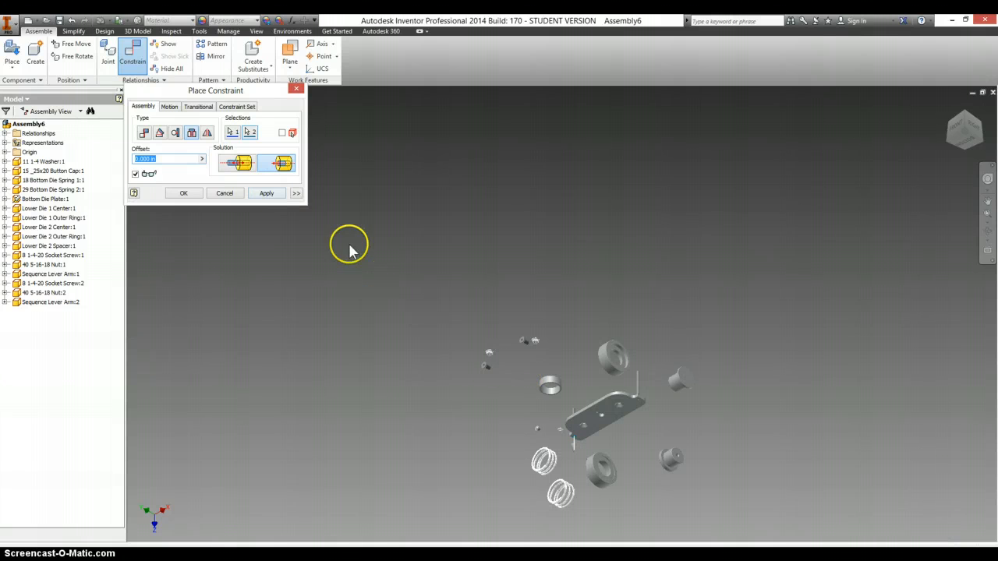
pyautogui.click(266, 194)
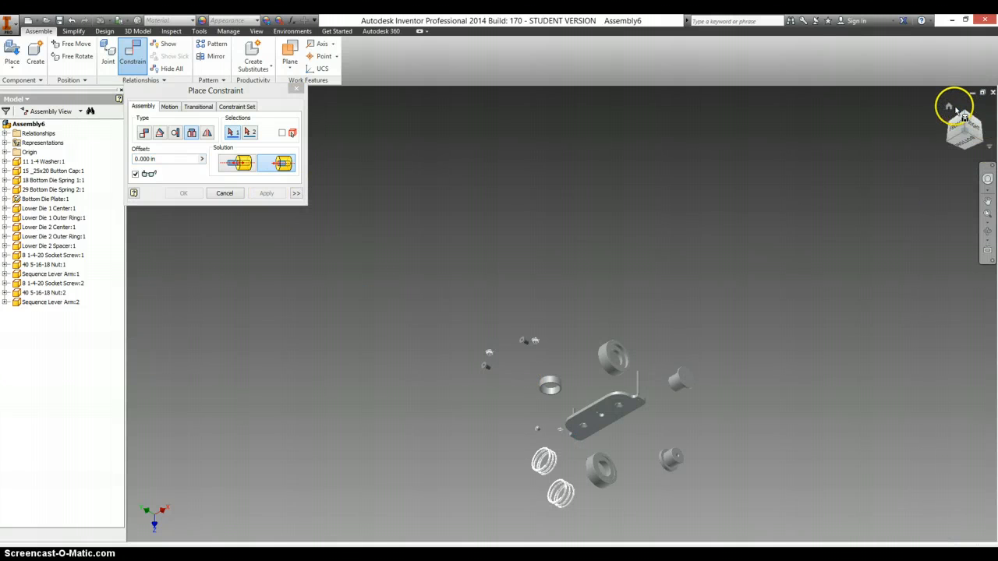
# Insert the flange edge of the nut nearer the plate onto the top of tab hole 1 around the lever arm, with the Opposed solution.
pyautogui.click(949, 107)
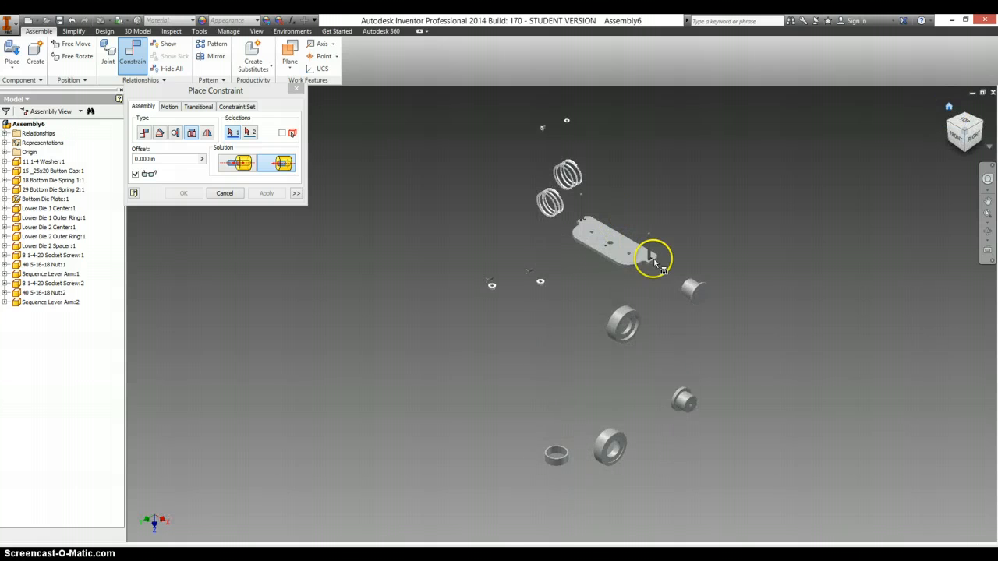
pyautogui.scroll(-5, 654, 262)
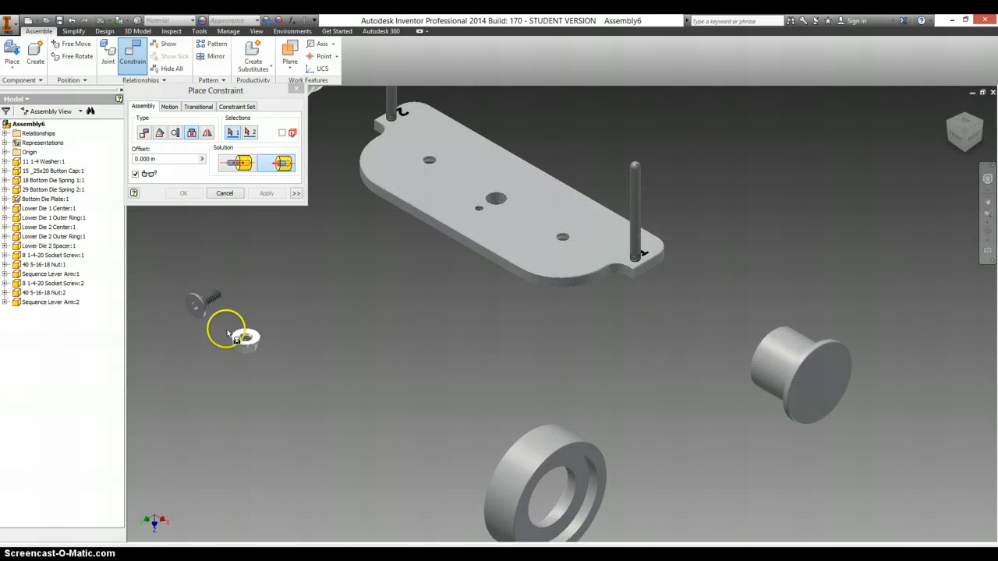
pyautogui.scroll(-3, 243, 340)
pyautogui.click(251, 339)
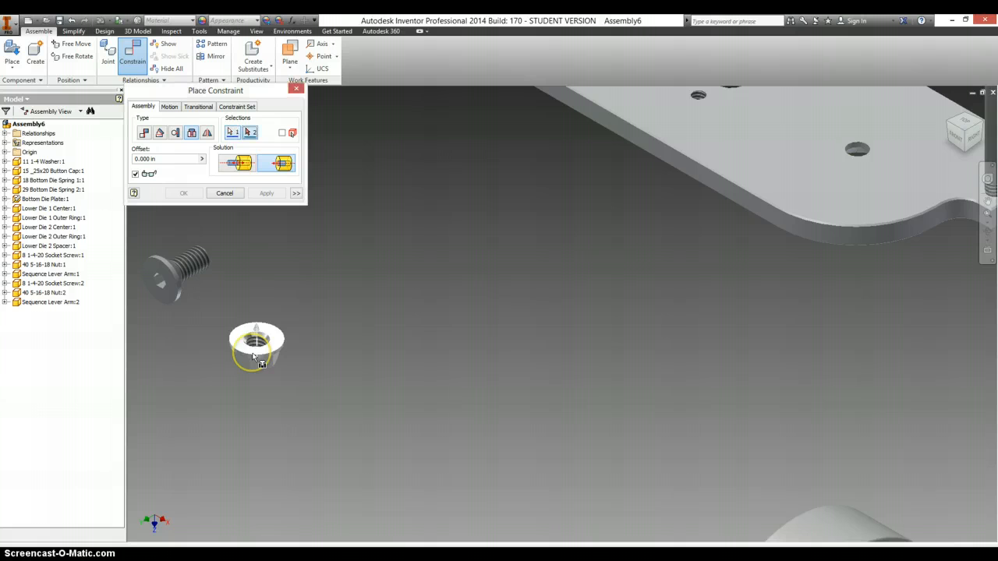
pyautogui.scroll(3, 825, 244)
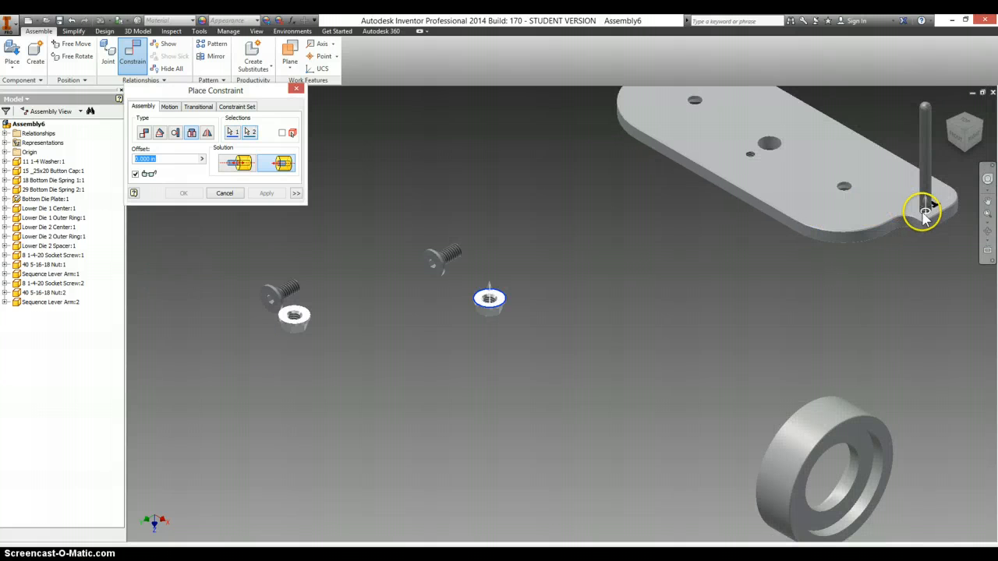
pyautogui.click(924, 213)
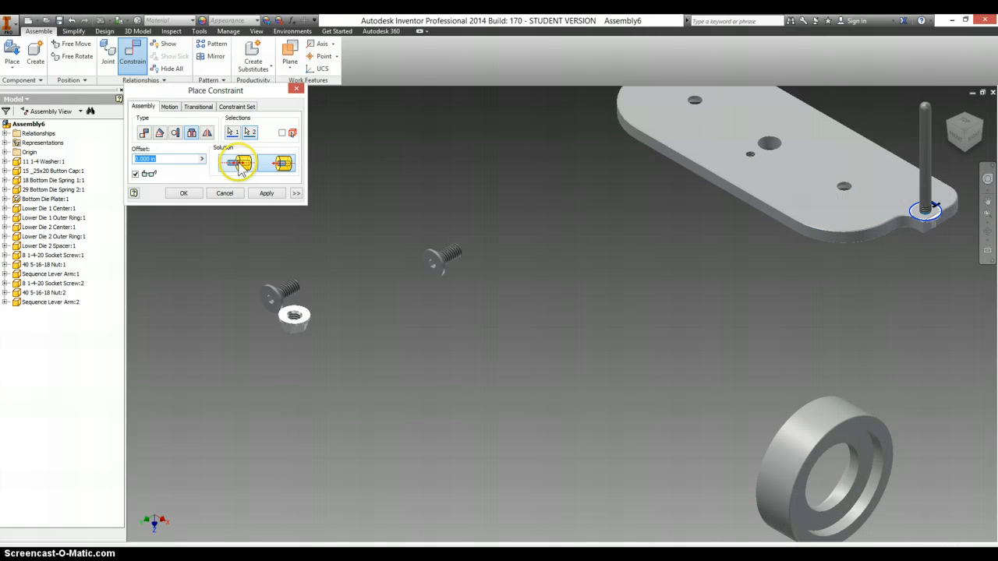
pyautogui.click(242, 163)
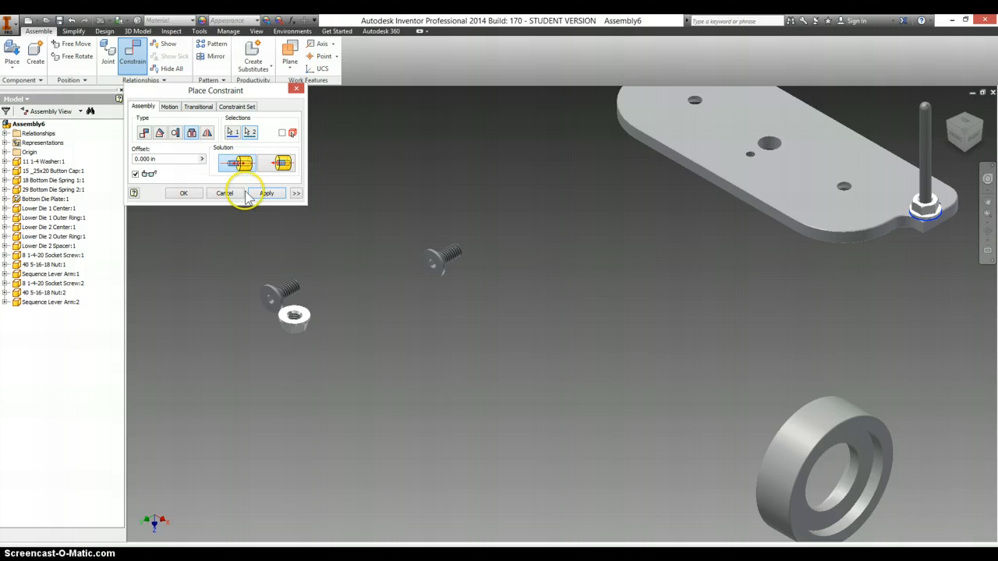
pyautogui.click(265, 195)
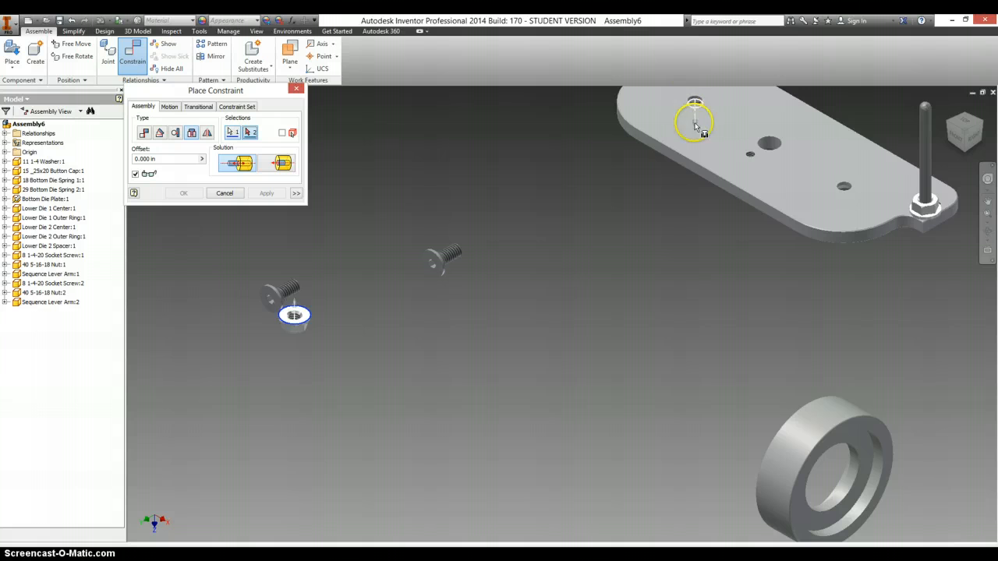
# Insert the remaining nut's flange edge onto the top of tab hole 2 around the other lever arm, keeping the Opposed solution.
pyautogui.moveTo(636, 132); pyautogui.dragTo(647, 271, button='middle')
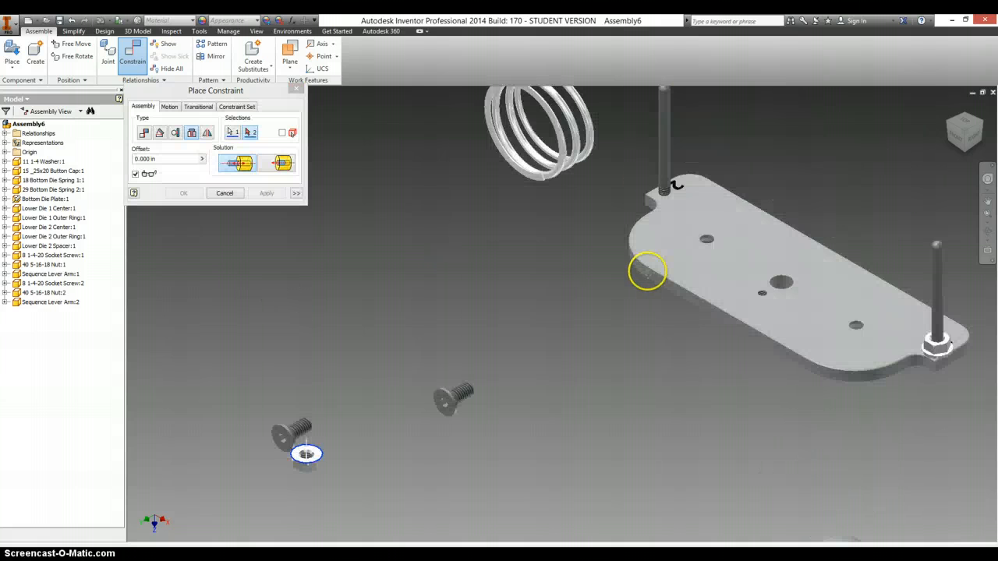
pyautogui.click(663, 198)
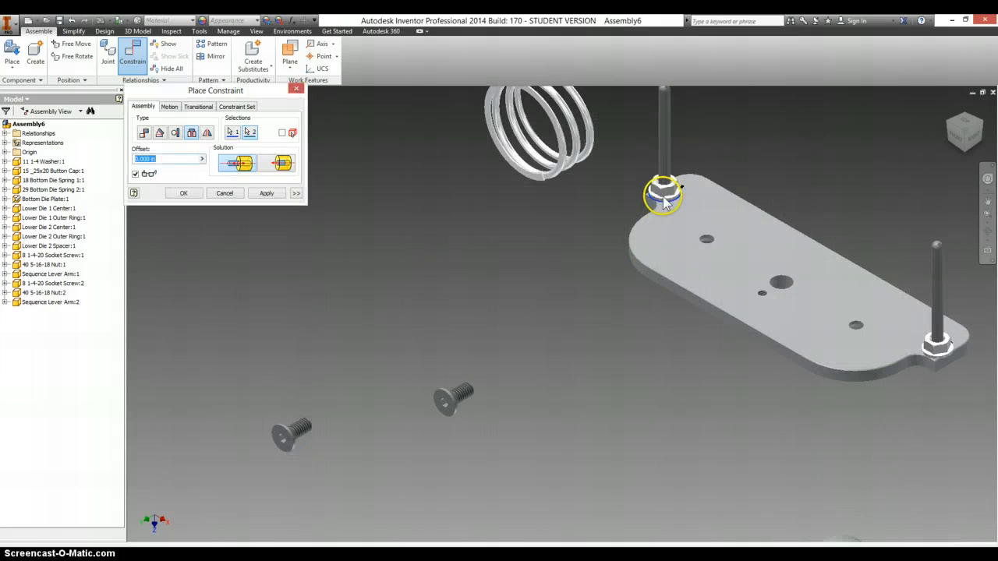
pyautogui.click(266, 192)
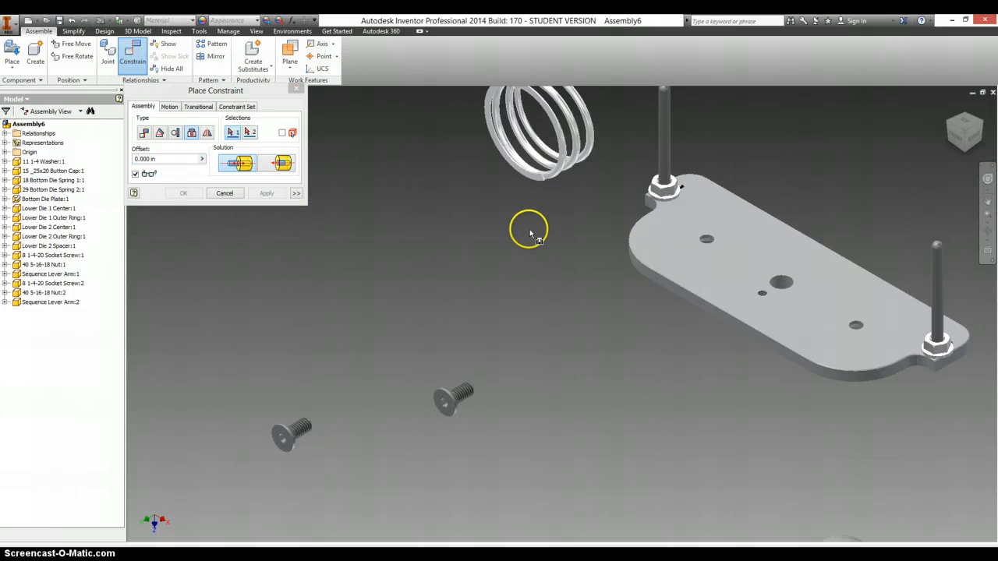
pyautogui.scroll(2, 622, 252)
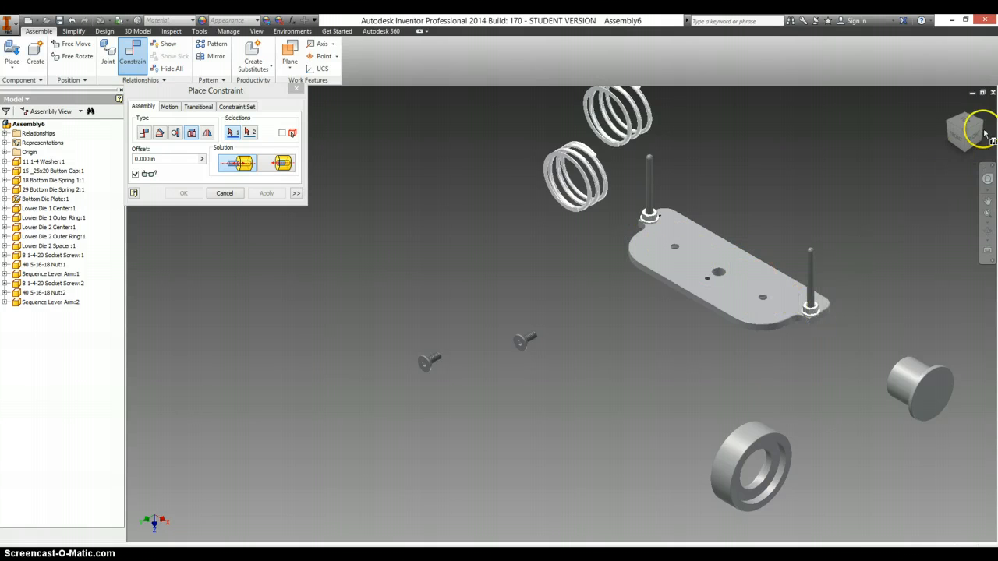
# Examine the seated nuts and the loose parts, then leave the Constrain command and identify the flanged die part nearest the plate.
pyautogui.keyDown('shift'); pyautogui.moveTo(829, 327); pyautogui.dragTo(569, 315, button='middle'); pyautogui.keyUp('shift')
pyautogui.scroll(6, 569, 316)
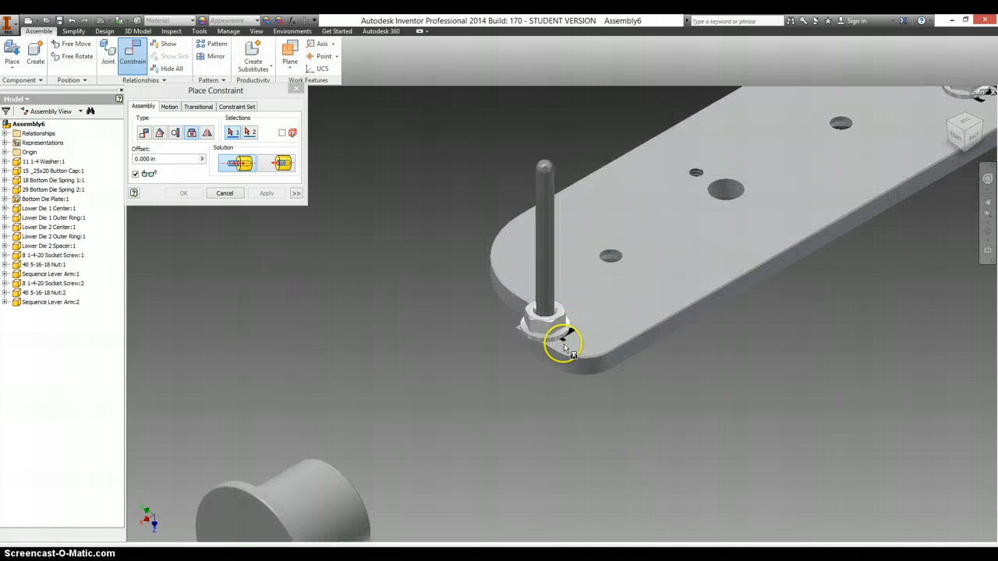
pyautogui.click(949, 123)
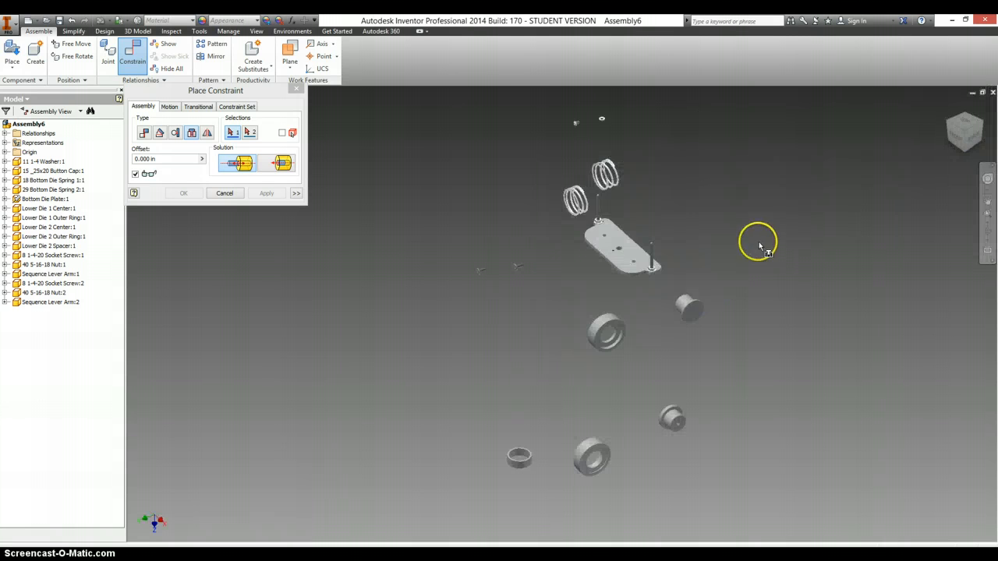
pyautogui.scroll(2, 616, 300)
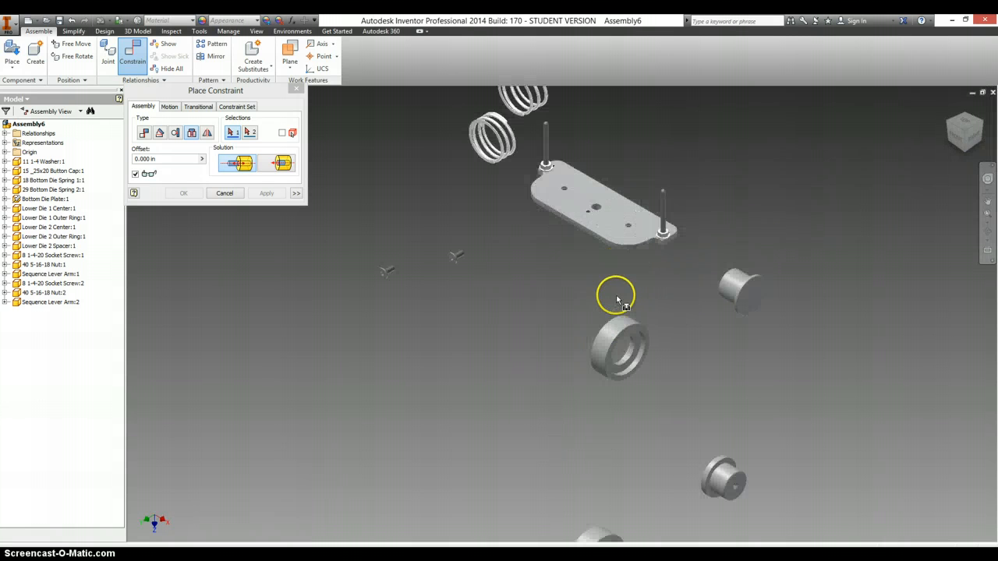
pyautogui.click(296, 90)
pyautogui.click(745, 292)
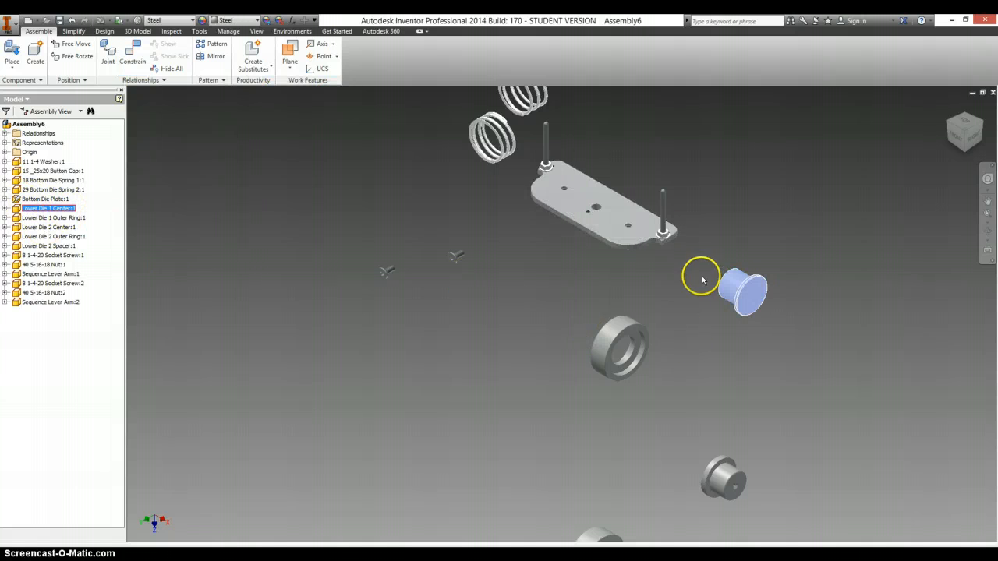
pyautogui.click(679, 284)
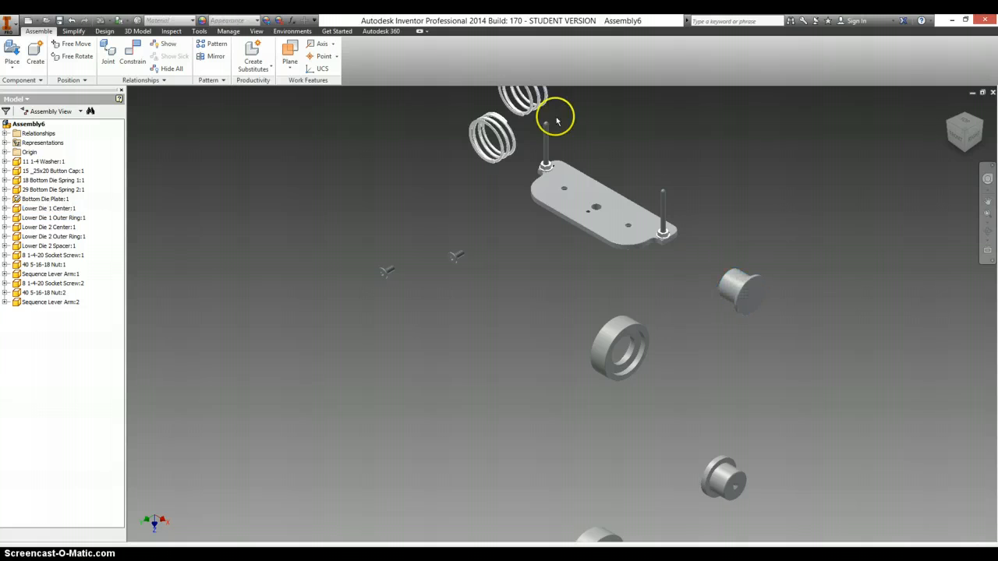
# Insert Lower Die 1 Center's narrow end onto the top edge of the plate's screw hole near the front lever arm, Opposed solution.
pyautogui.click(129, 53)
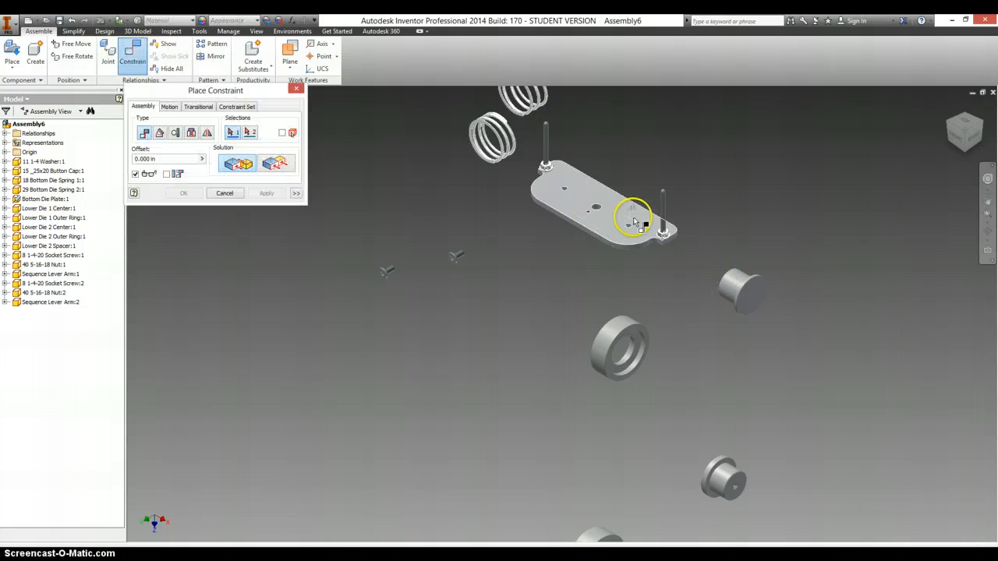
pyautogui.click(191, 132)
pyautogui.scroll(3, 621, 220)
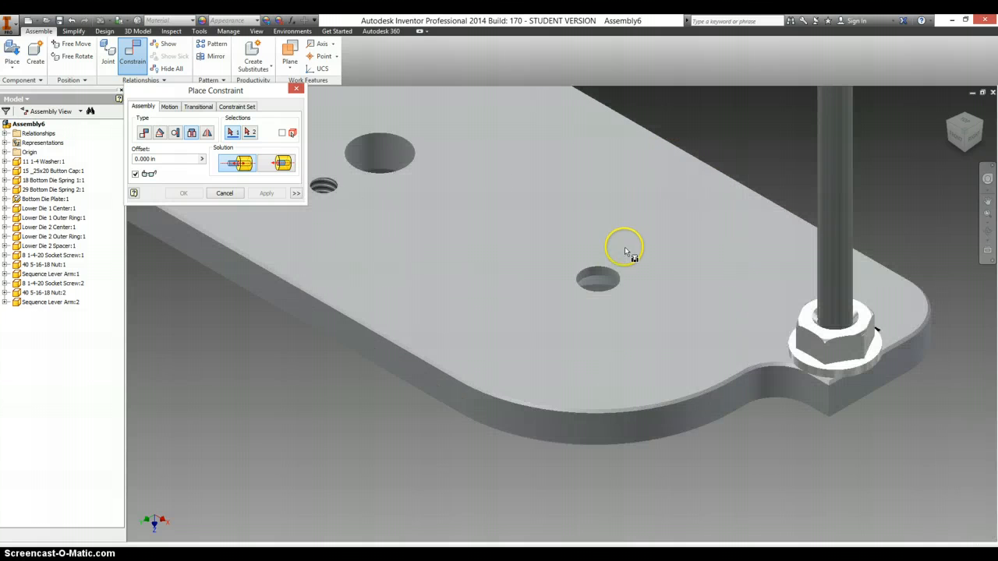
pyautogui.scroll(-5, 925, 186)
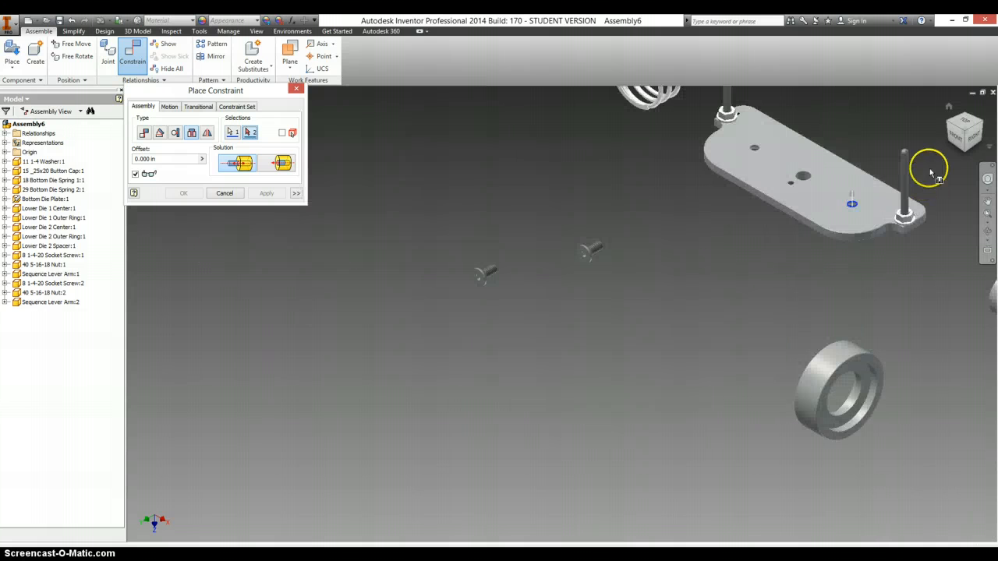
pyautogui.scroll(-4, 915, 198)
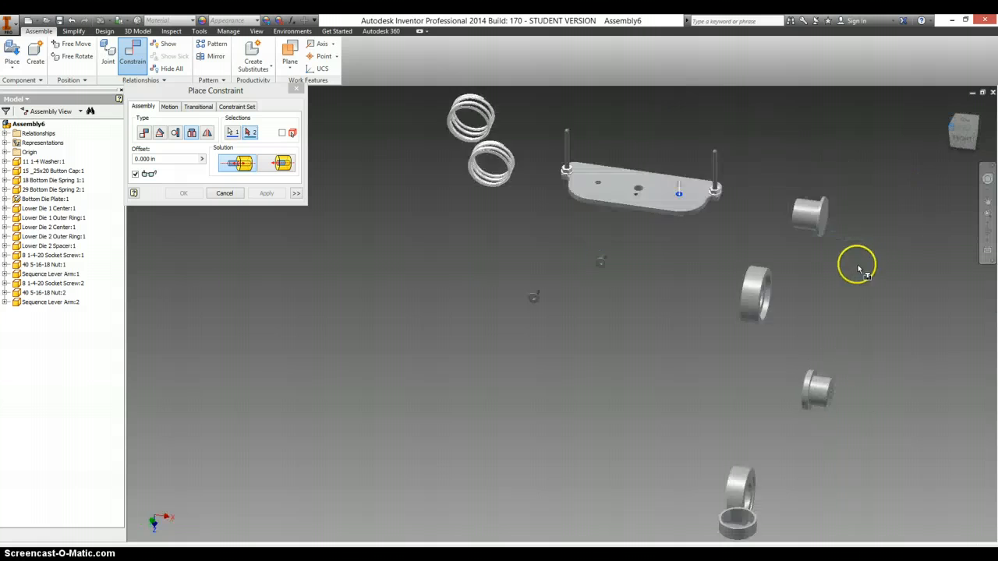
pyautogui.scroll(2, 544, 221)
pyautogui.scroll(2, 544, 220)
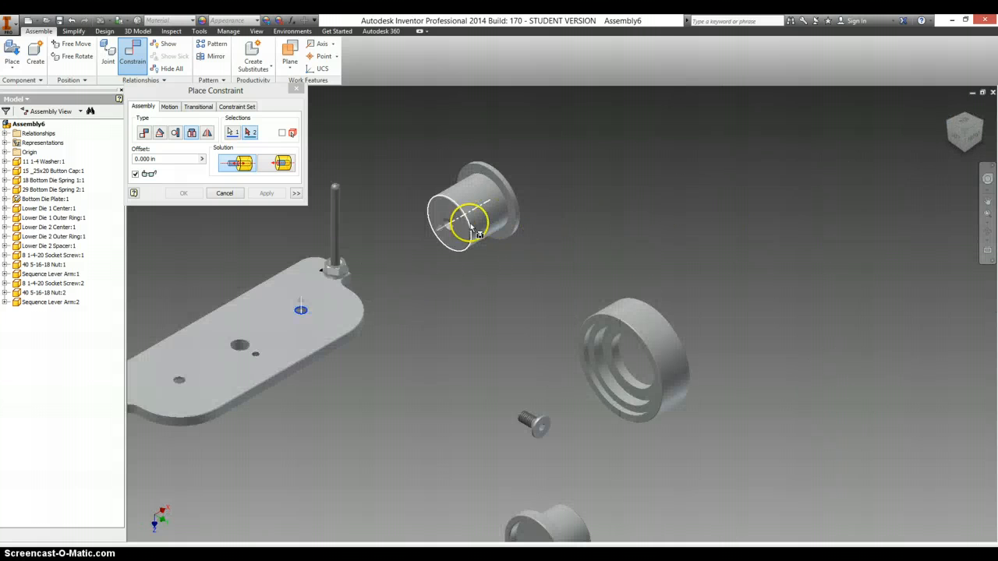
pyautogui.click(451, 227)
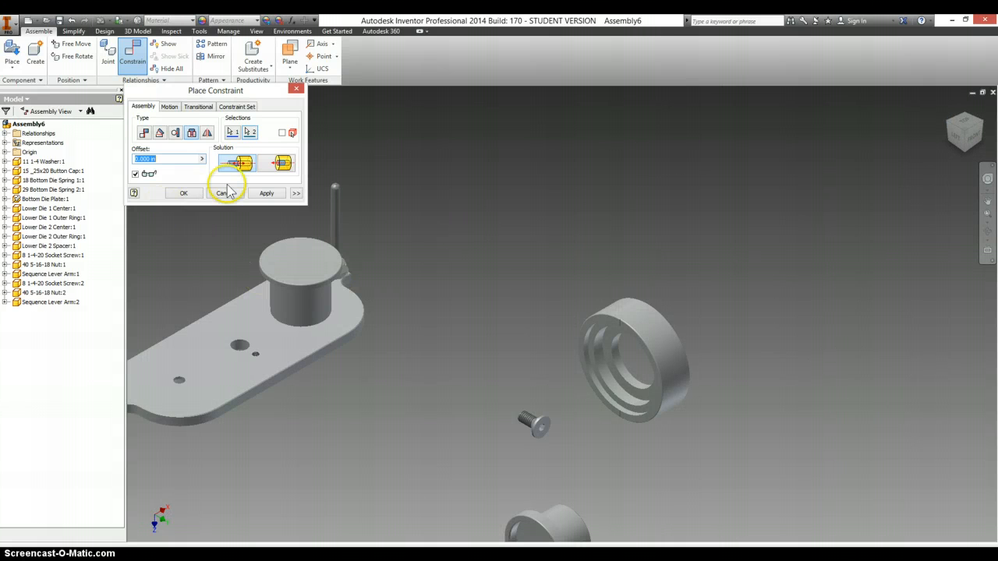
pyautogui.click(266, 193)
# Insert Lower Die 2 Center's narrow end, by its small hole's edge, onto the plate's other screw hole with the Opposed solution.
pyautogui.scroll(-2, 370, 295)
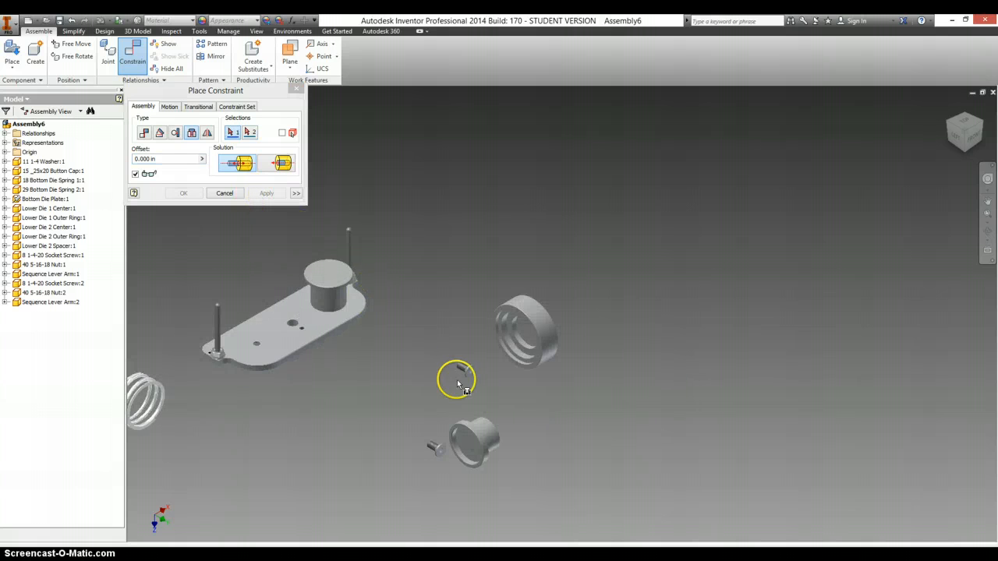
pyautogui.click(257, 347)
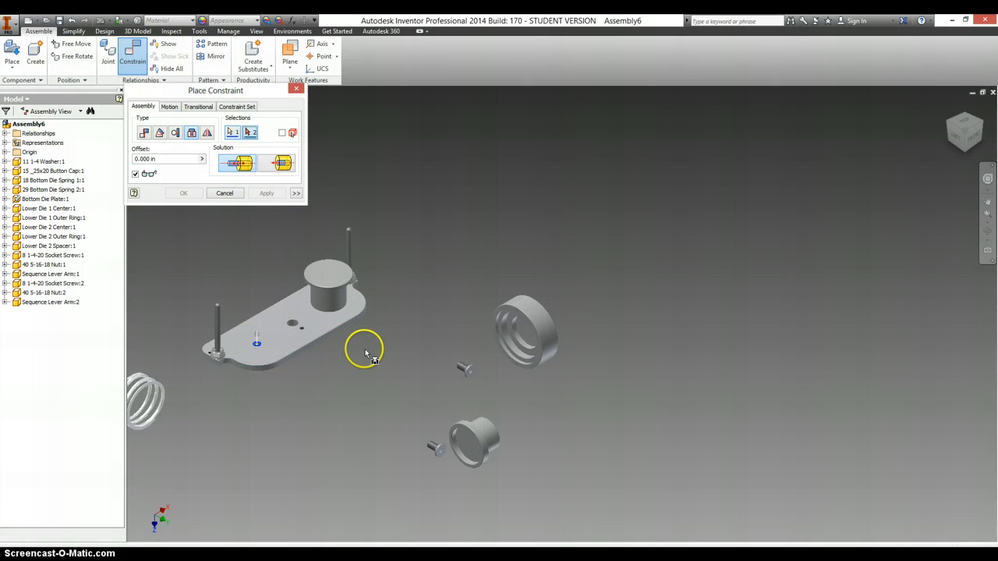
pyautogui.scroll(-2, 367, 351)
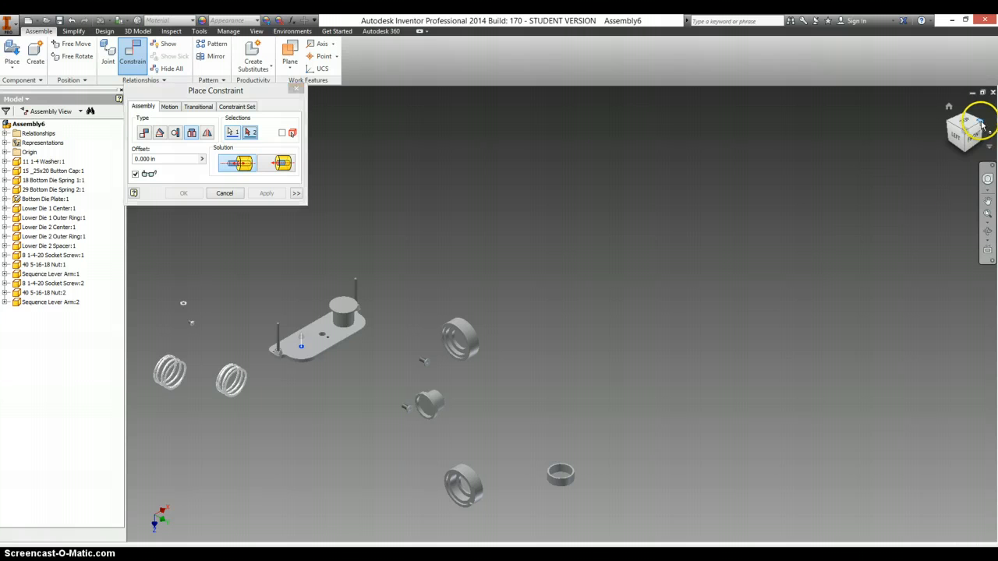
pyautogui.scroll(10, 461, 403)
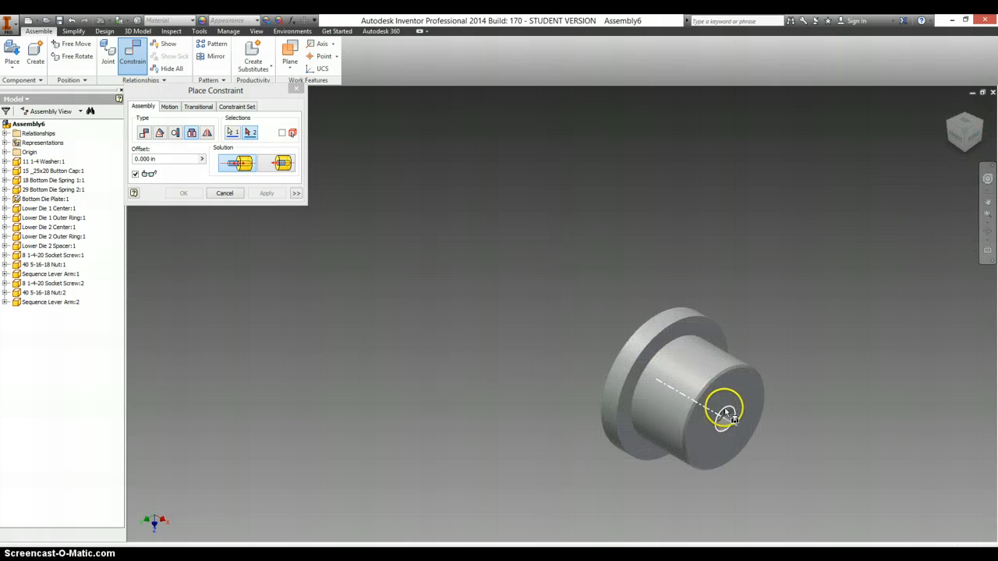
pyautogui.click(727, 412)
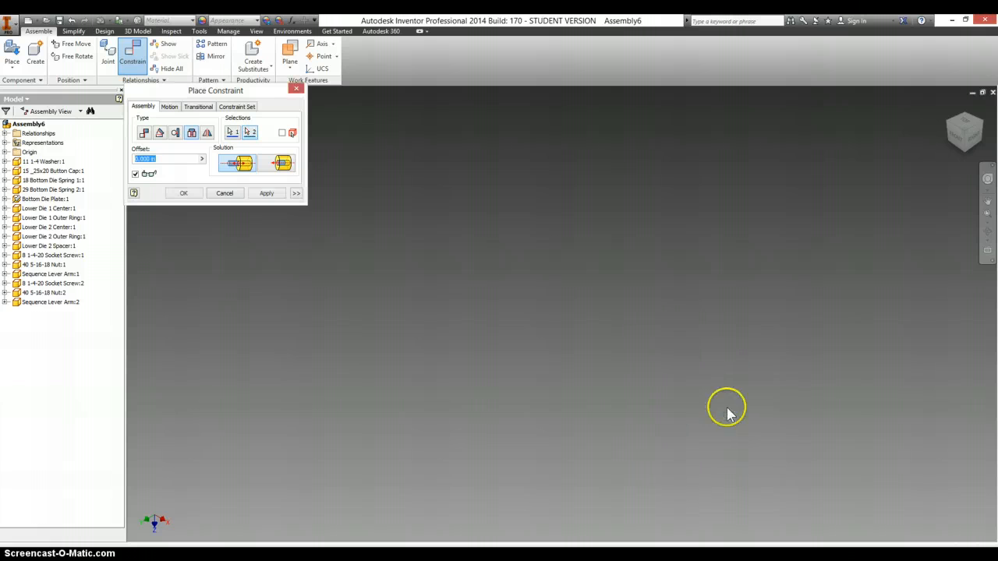
pyautogui.click(266, 194)
# Leave the Constrain command and identify the loose spring nearer the plate by its component name.
pyautogui.scroll(-10, 432, 226)
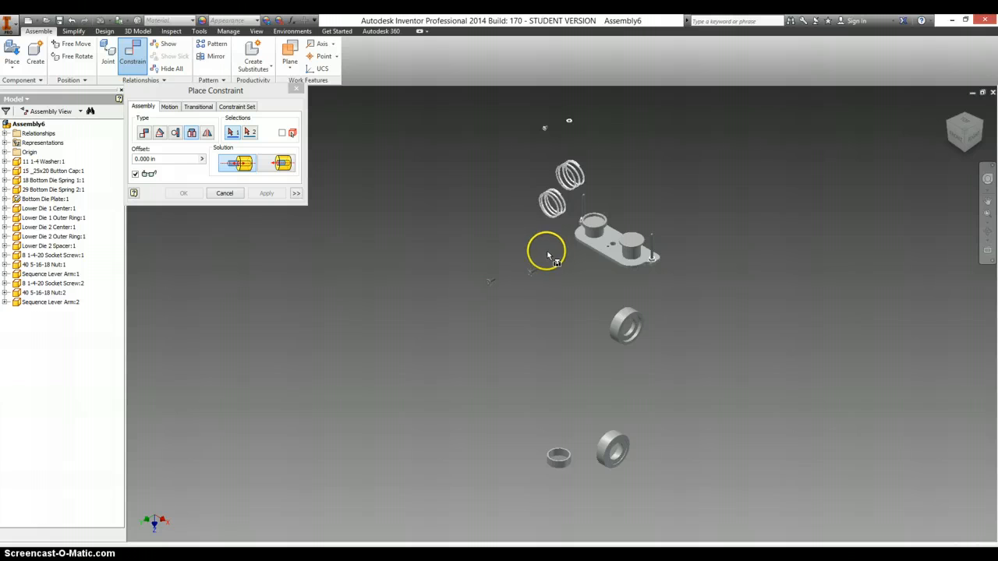
pyautogui.scroll(3, 596, 249)
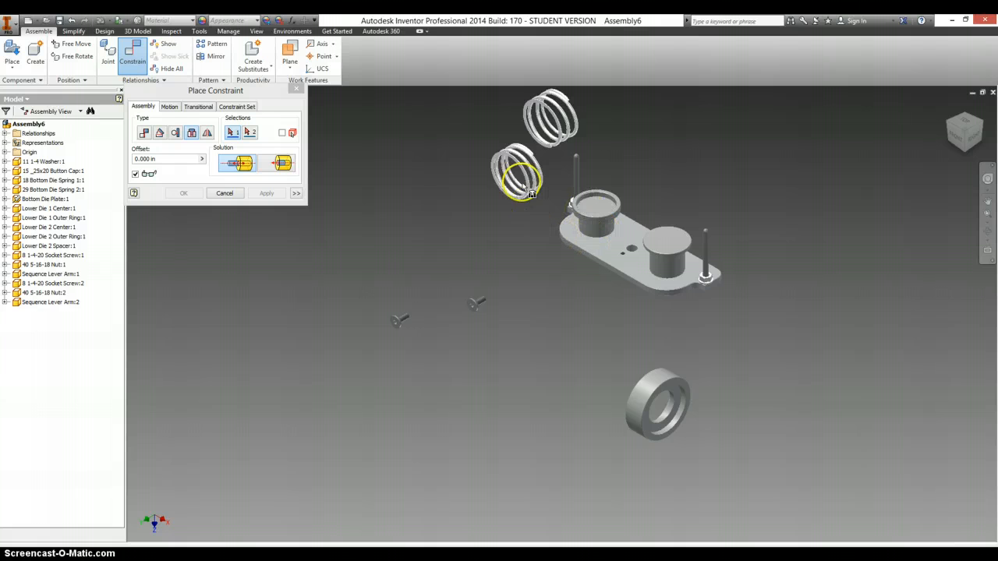
pyautogui.click(296, 90)
pyautogui.click(505, 156)
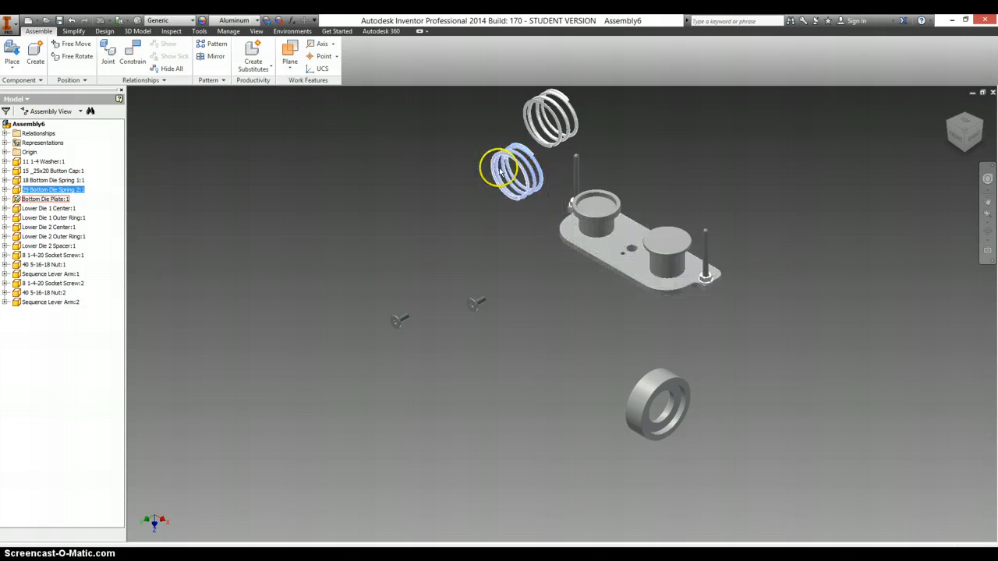
pyautogui.press('Escape')
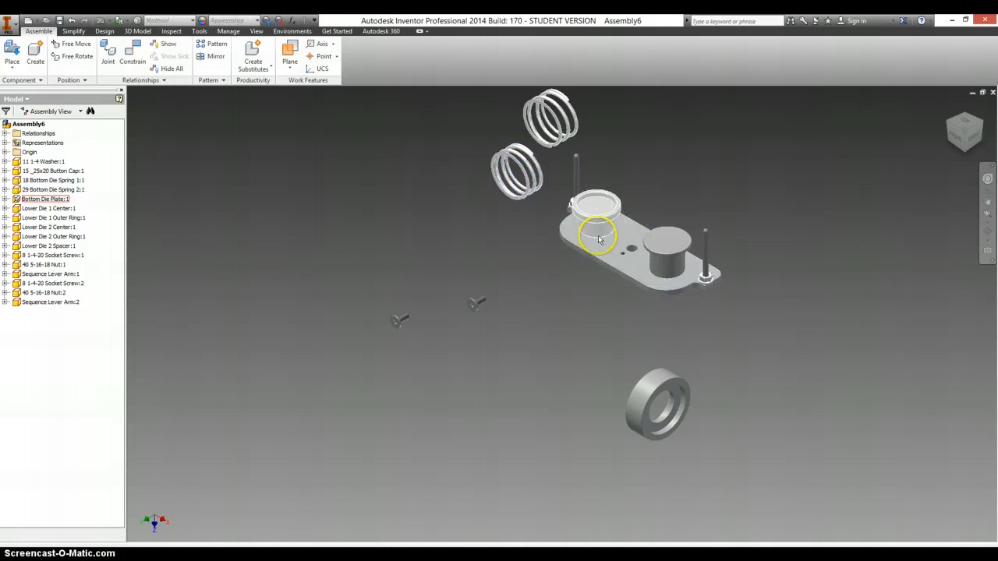
# Insert the end edge of Bottom Die Spring 2 onto the base edge of Lower Die 2 Center, using the Aligned solution.
pyautogui.click(133, 55)
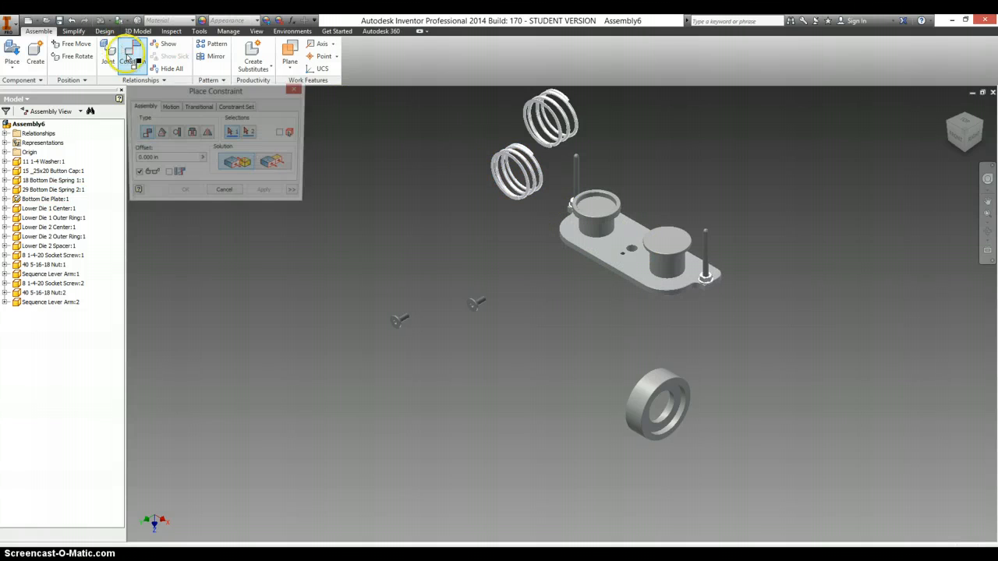
pyautogui.click(193, 134)
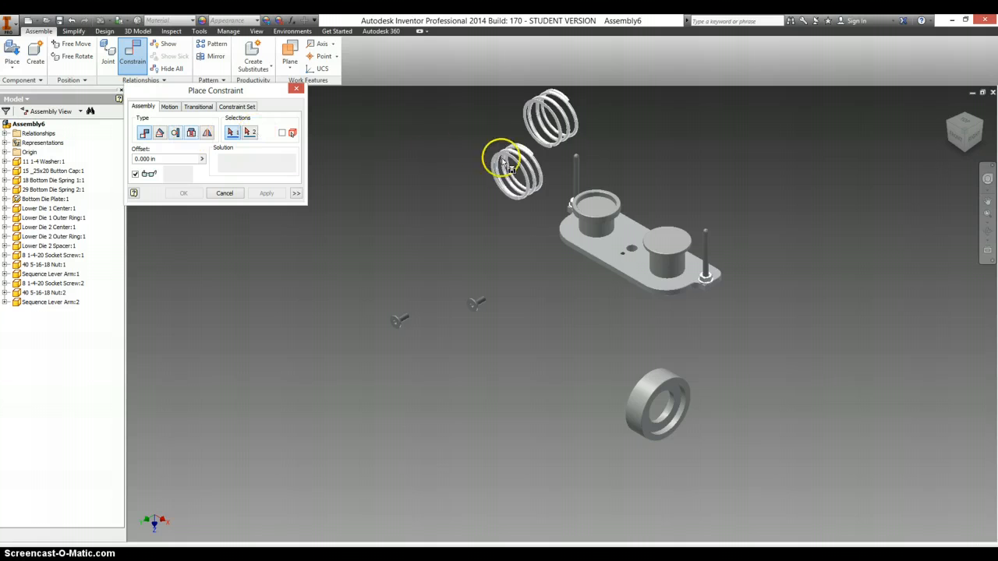
pyautogui.scroll(5, 511, 164)
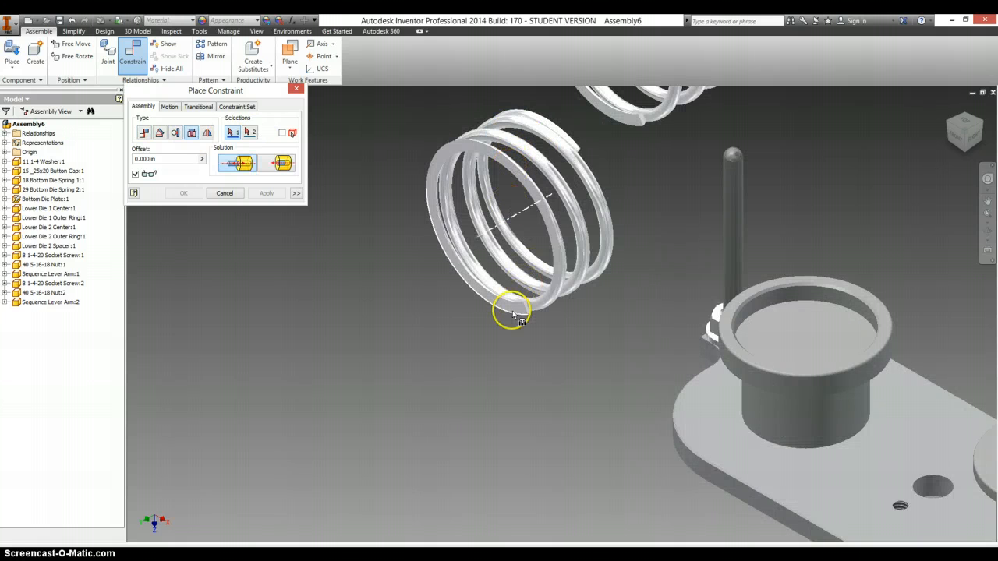
pyautogui.click(513, 316)
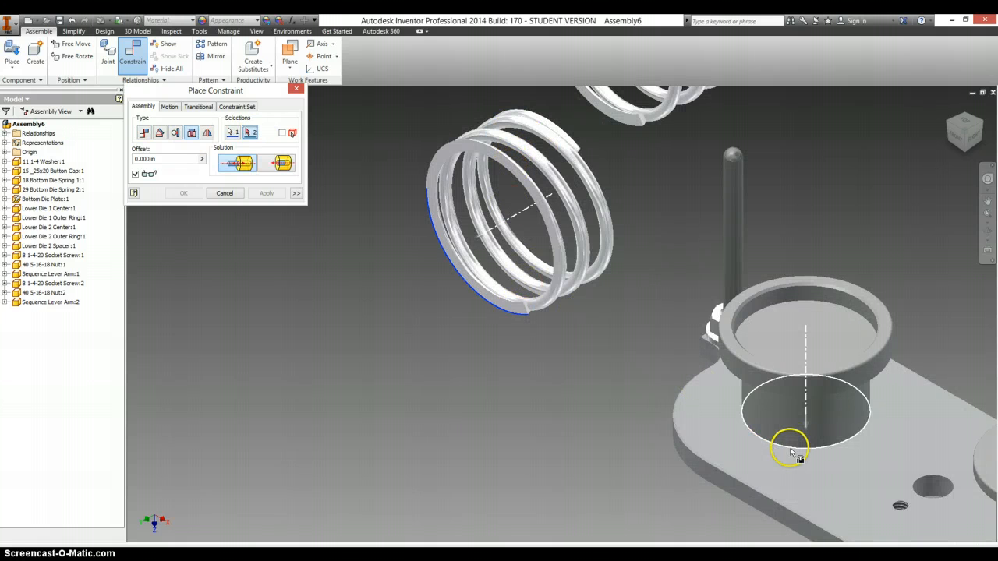
pyautogui.click(791, 451)
pyautogui.click(281, 163)
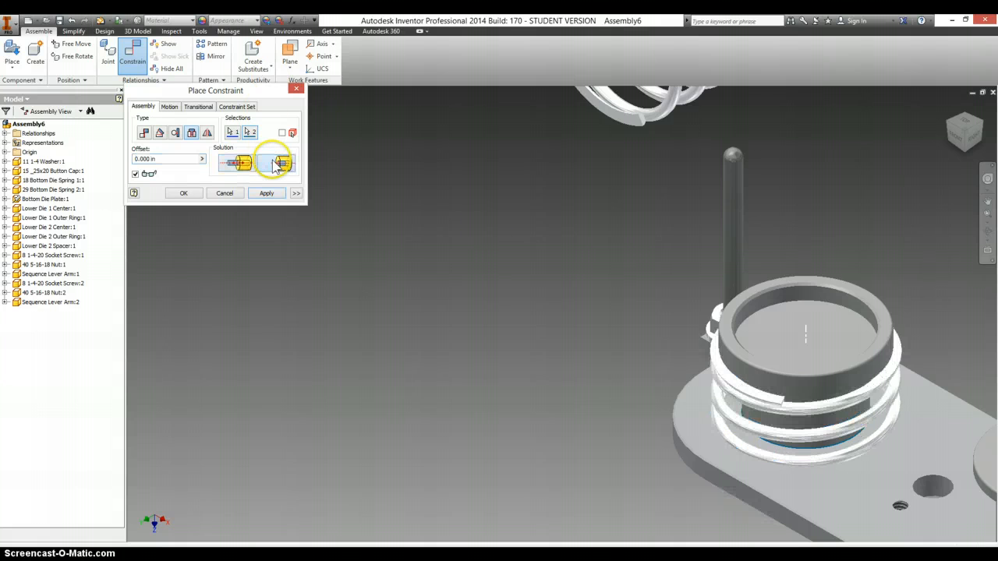
pyautogui.click(263, 193)
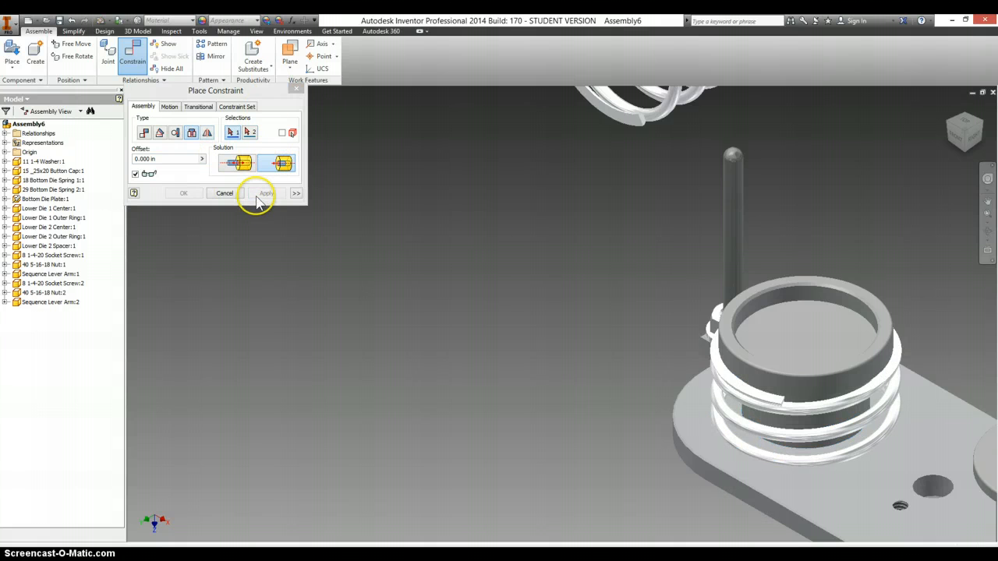
# Insert the end edge of Bottom Die Spring 1 around the base of Lower Die 1 Center, keeping the Aligned solution.
pyautogui.scroll(-3, 483, 265)
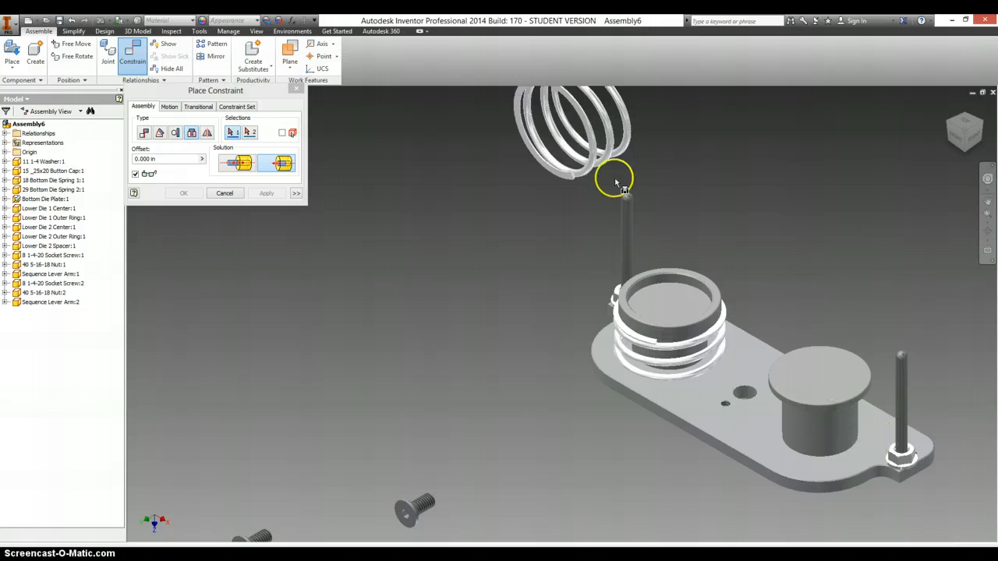
pyautogui.click(555, 178)
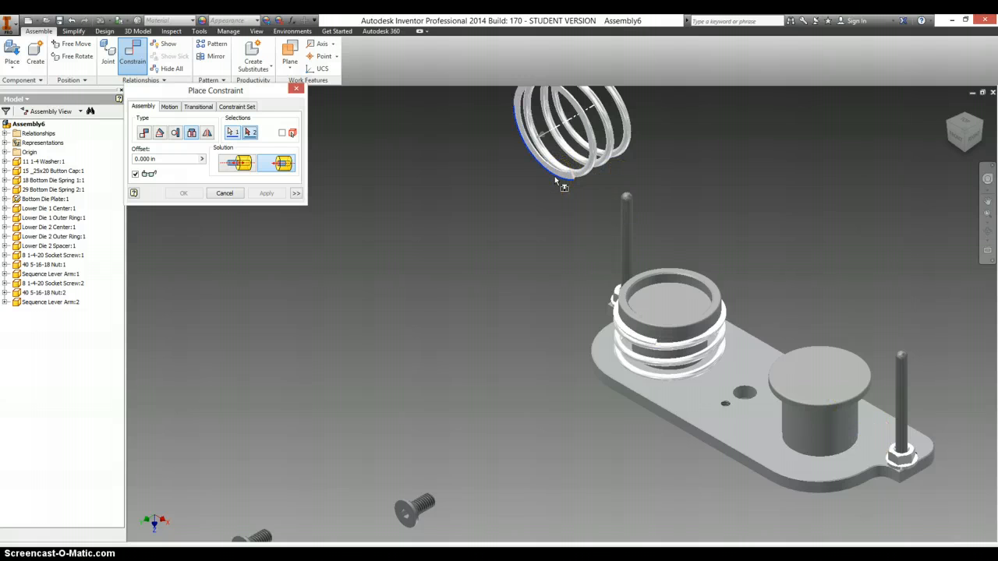
pyautogui.click(823, 463)
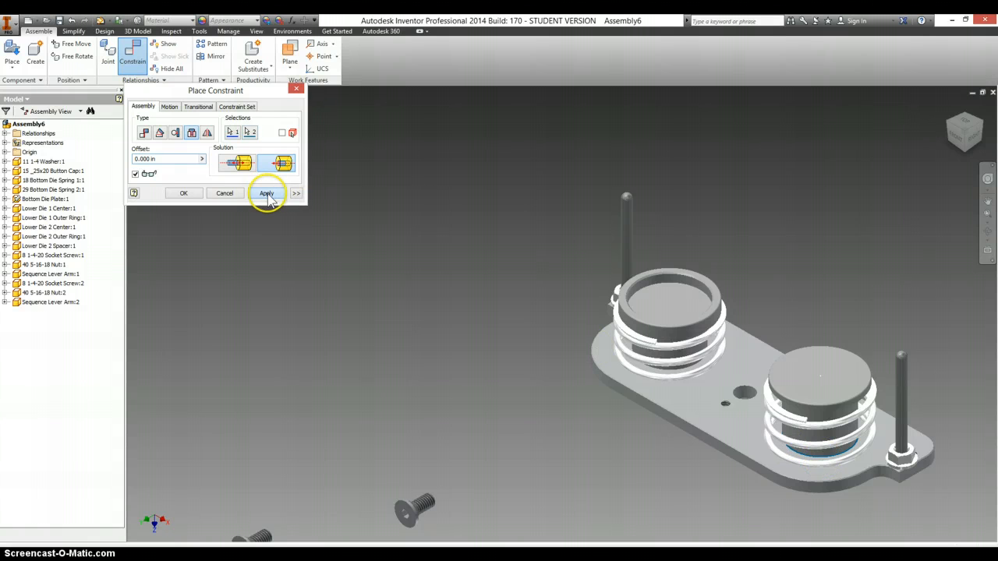
pyautogui.click(266, 193)
# Switch to 8.1.P ModelButtonMaker.docx in OpenOffice Writer and check the stacking order of the die parts in the exploded subassembly drawing.
pyautogui.scroll(-5, 393, 262)
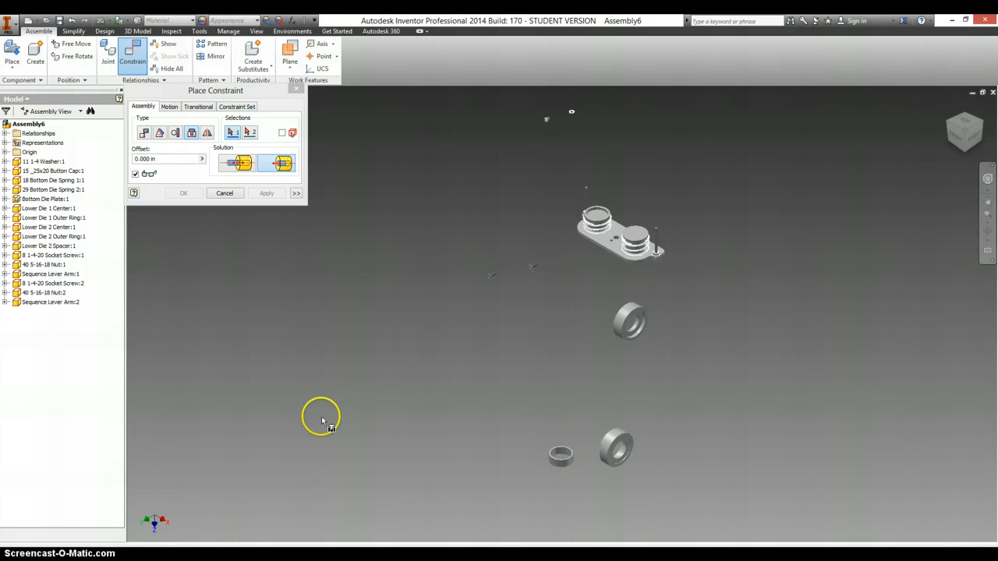
pyautogui.click(183, 553)
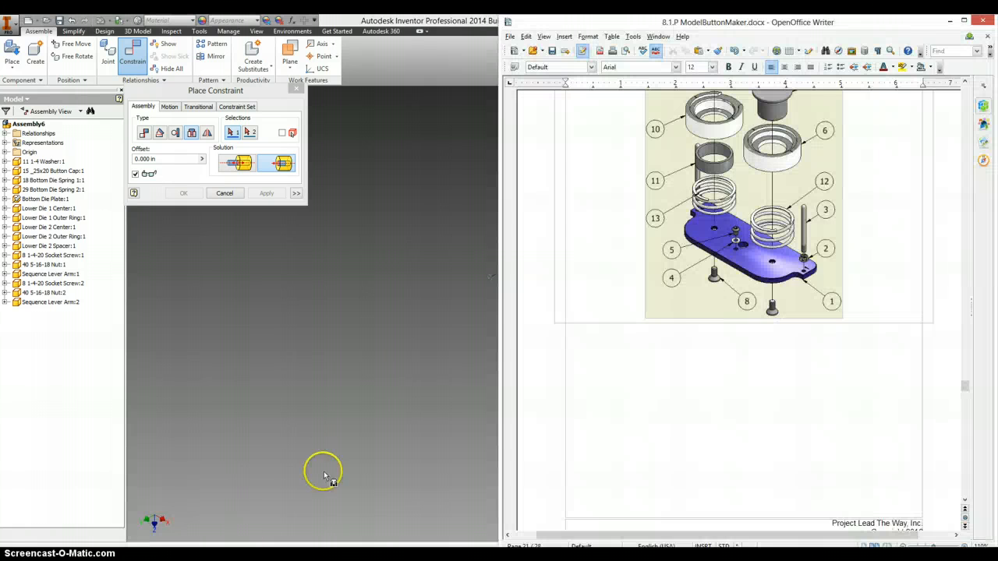
pyautogui.scroll(2, 711, 226)
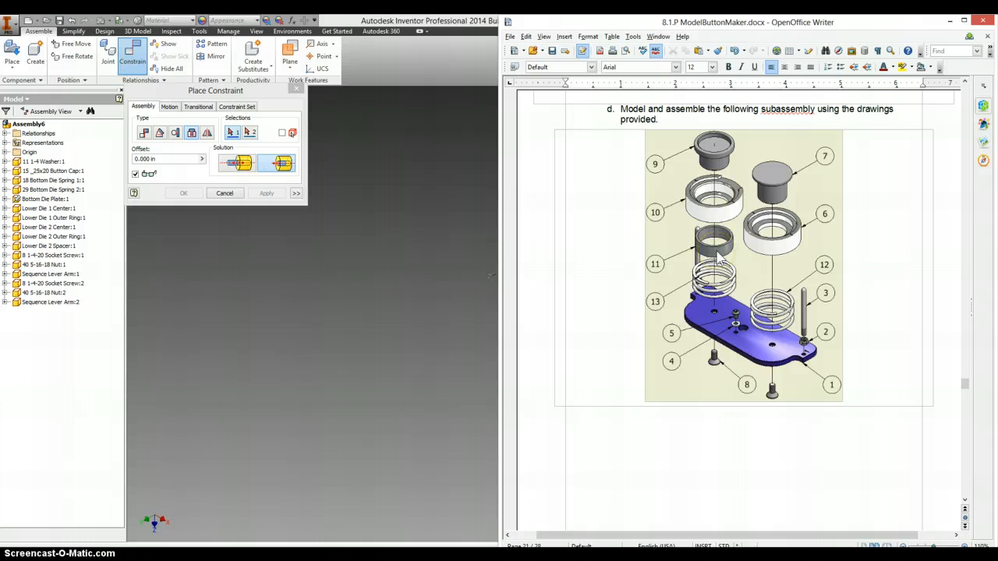
# Back in Inventor, insert the rim edge of Lower Die 2 Spacer onto the base edge of Lower Die 2 Center, using the Aligned solution.
pyautogui.click(347, 291)
pyautogui.scroll(5, 569, 456)
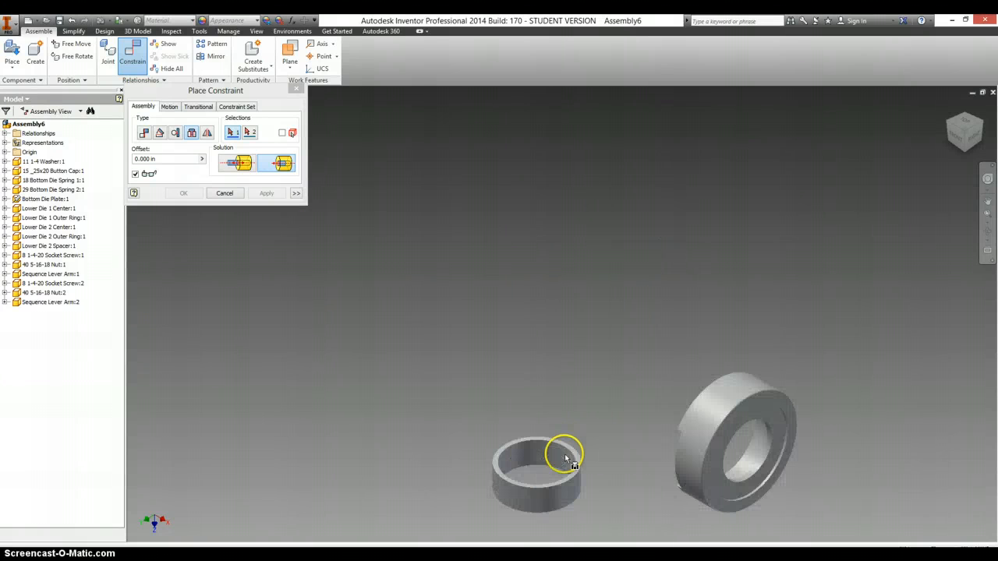
pyautogui.click(581, 460)
pyautogui.scroll(-5, 585, 326)
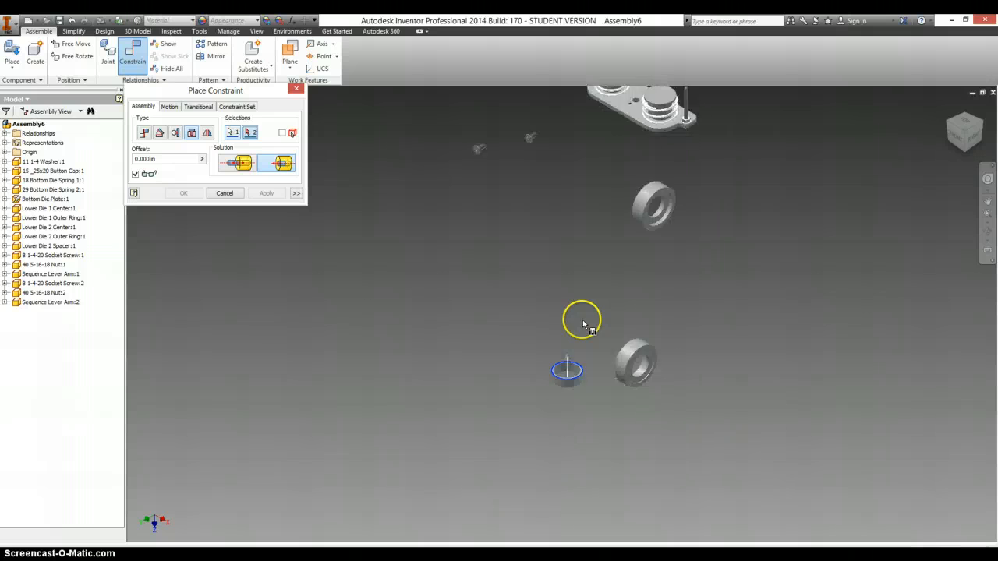
pyautogui.scroll(5, 585, 191)
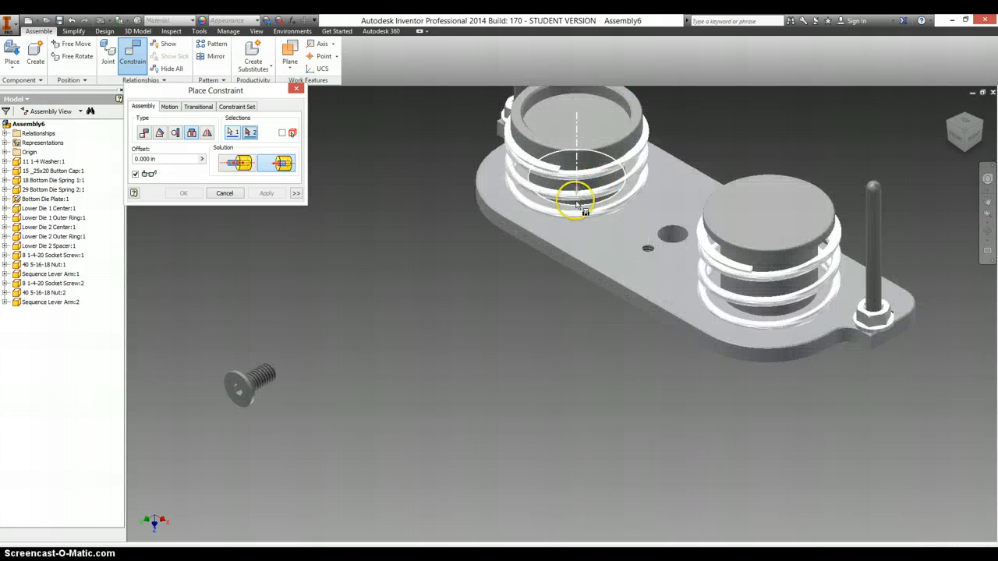
pyautogui.click(577, 205)
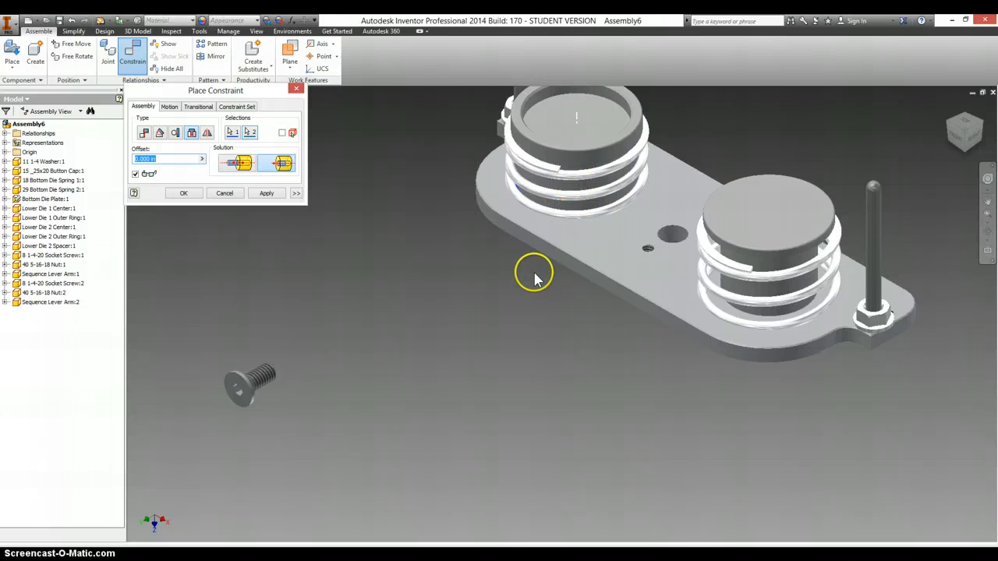
pyautogui.scroll(-2, 530, 270)
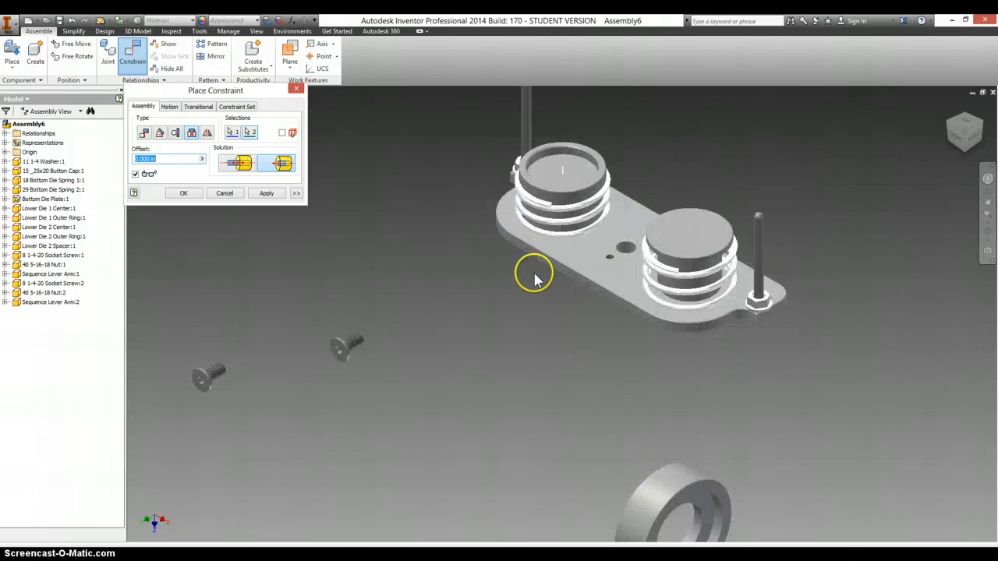
pyautogui.click(267, 193)
# Leave the Constrain command, move Lower Die 2 Outer Ring beside the plate, and check its place in the exploded subassembly drawing.
pyautogui.scroll(-3, 462, 444)
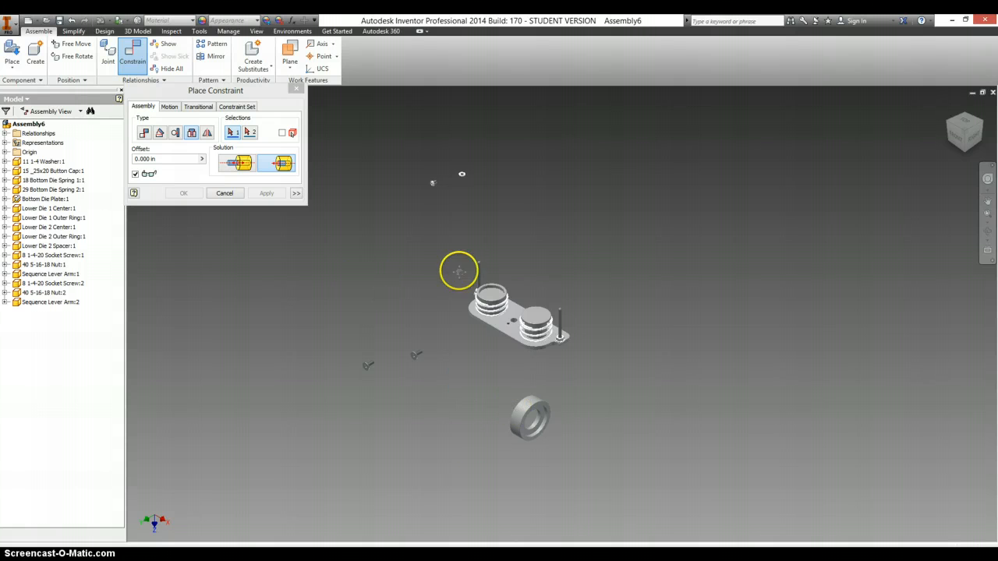
pyautogui.moveTo(459, 272); pyautogui.dragTo(498, 232, button='middle')
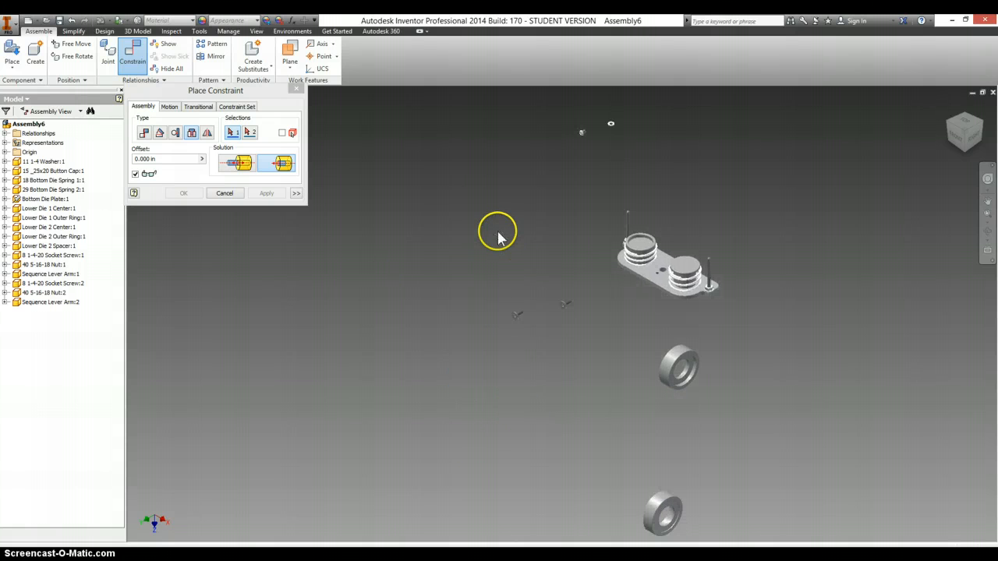
pyautogui.click(297, 89)
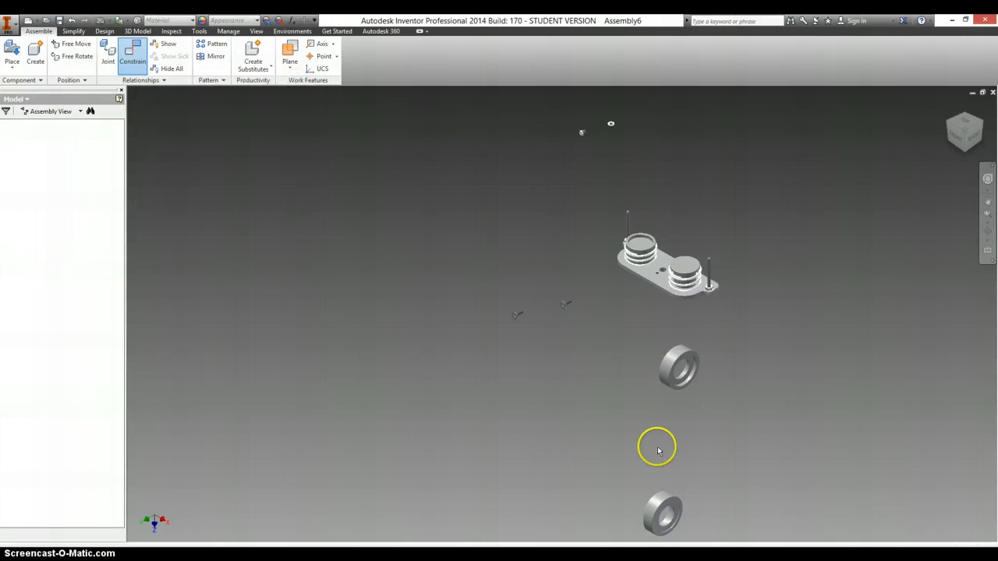
pyautogui.moveTo(666, 506); pyautogui.dragTo(537, 238)
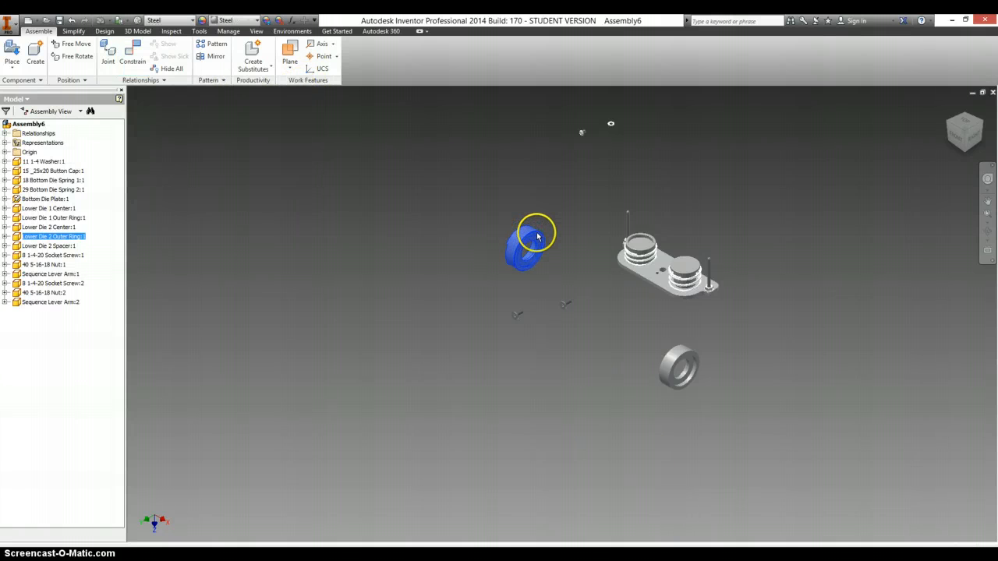
pyautogui.click(53, 237)
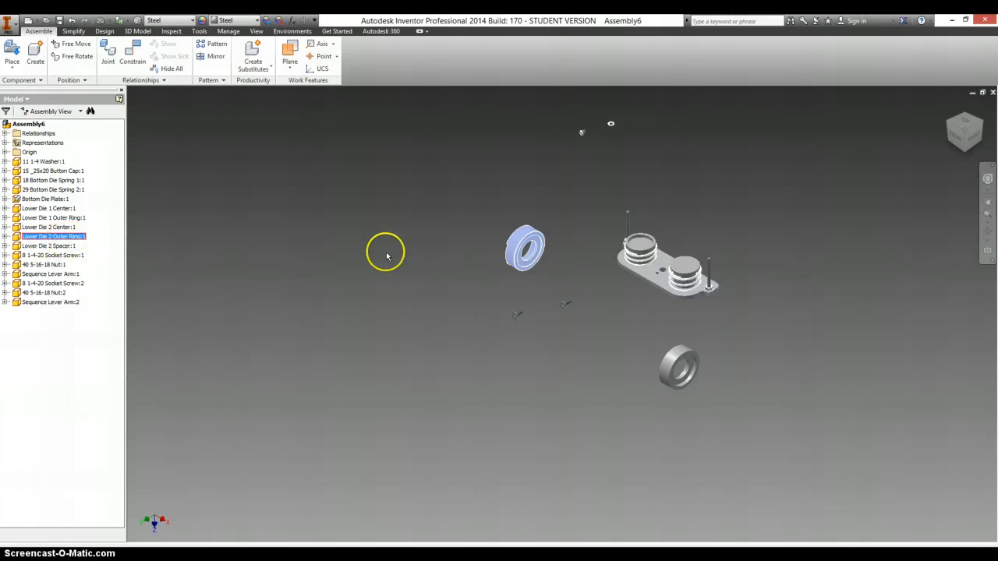
pyautogui.scroll(-5, 544, 248)
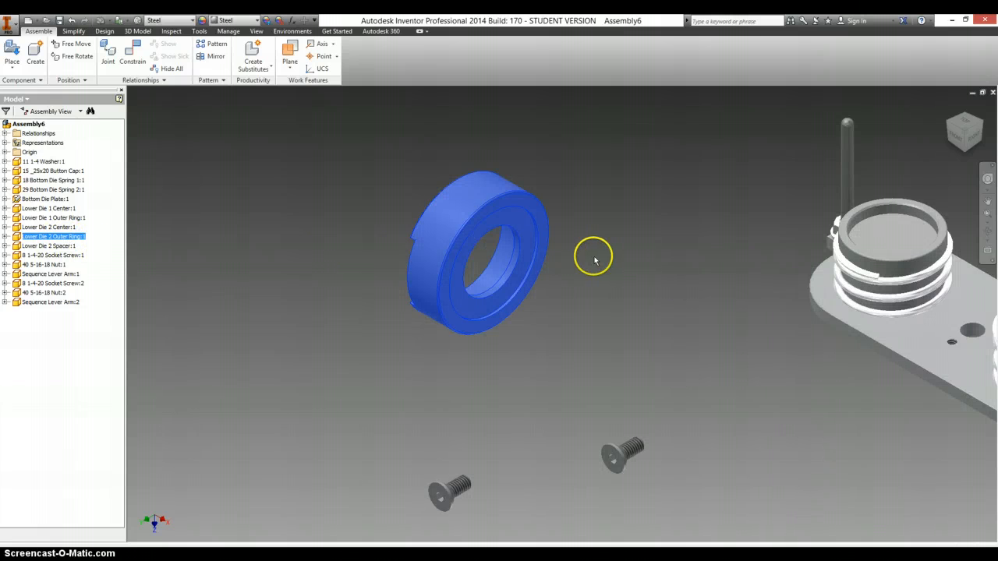
pyautogui.hotkey('alt', 'Tab')
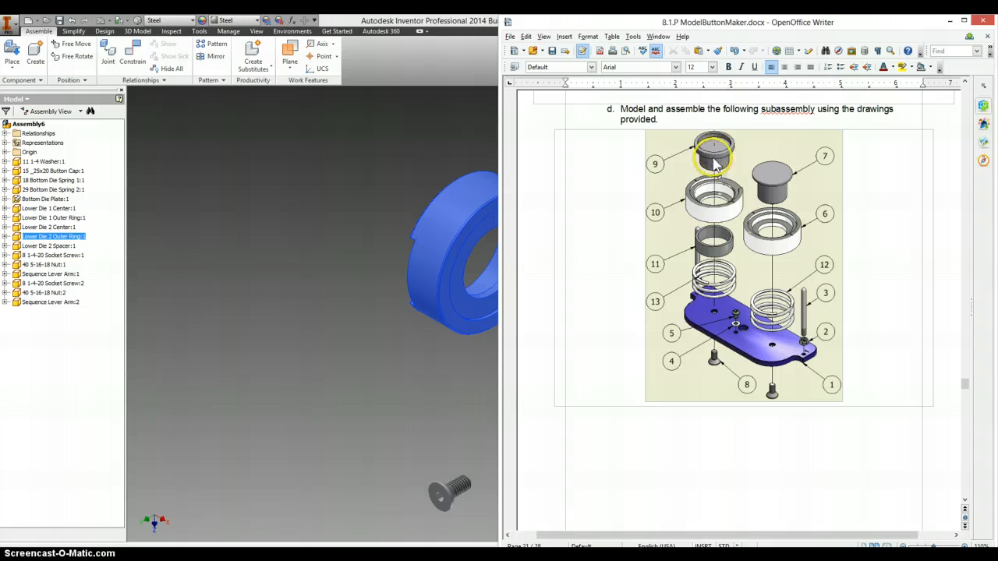
pyautogui.click(352, 337)
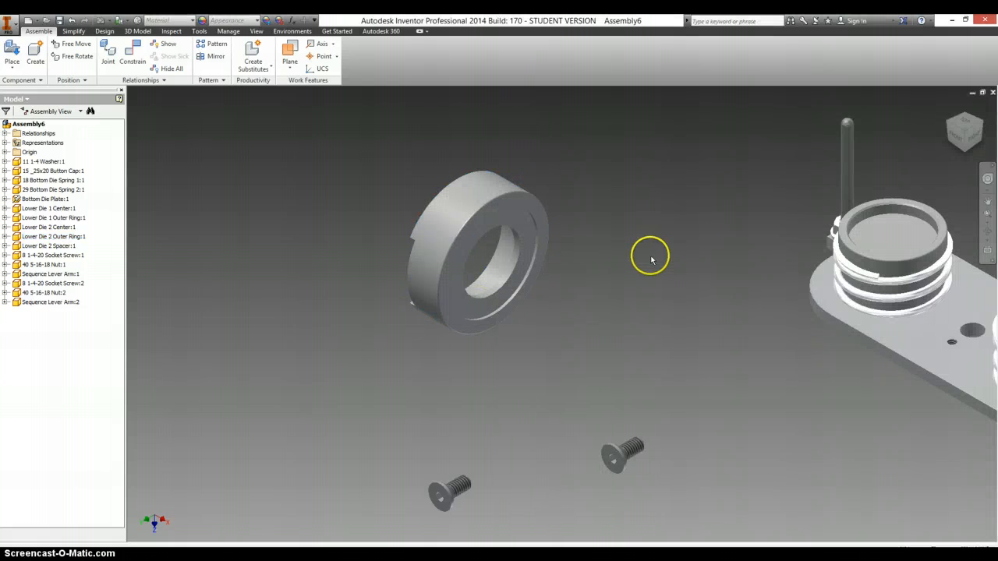
# Insert the recess edge of Lower Die 2 Outer Ring onto the circular edge under Lower Die 2 Center's cap, using the Opposed solution.
pyautogui.click(109, 51)
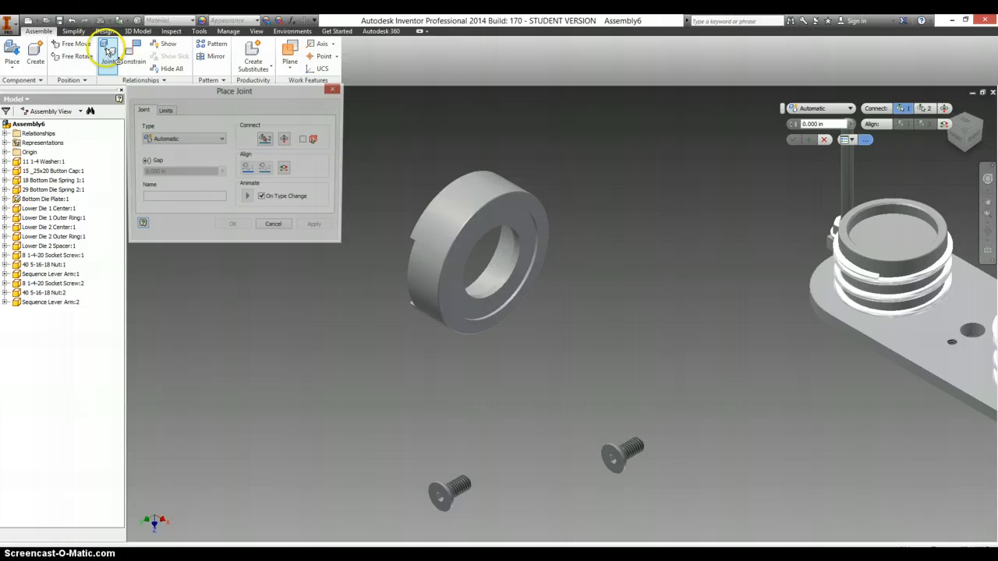
pyautogui.click(334, 88)
pyautogui.click(133, 54)
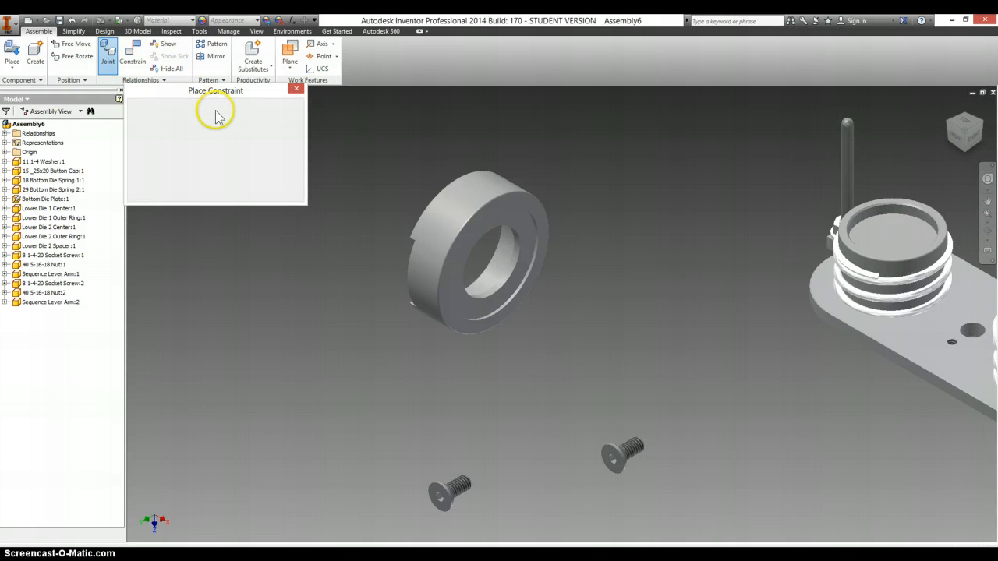
pyautogui.click(191, 133)
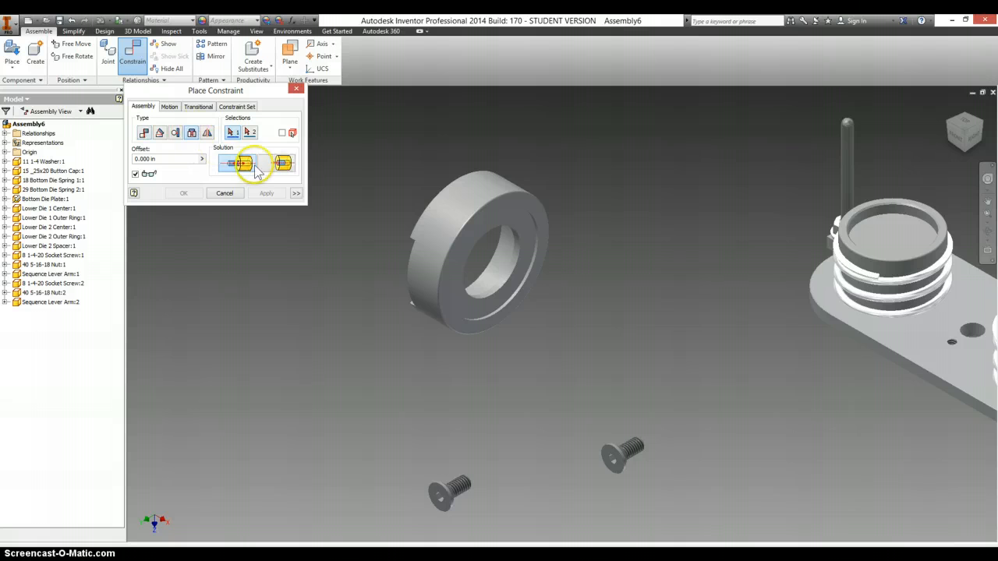
pyautogui.click(535, 232)
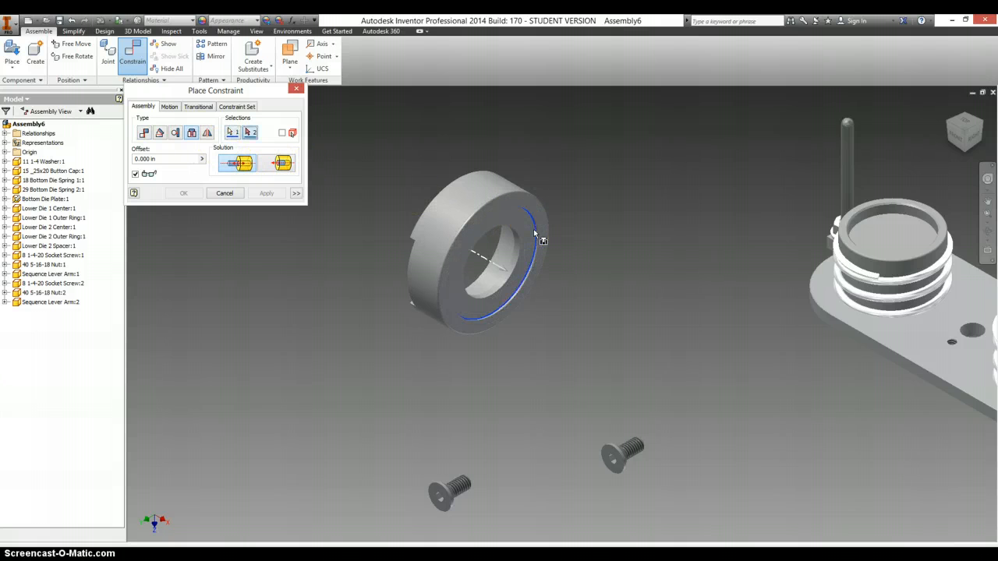
pyautogui.scroll(5, 909, 300)
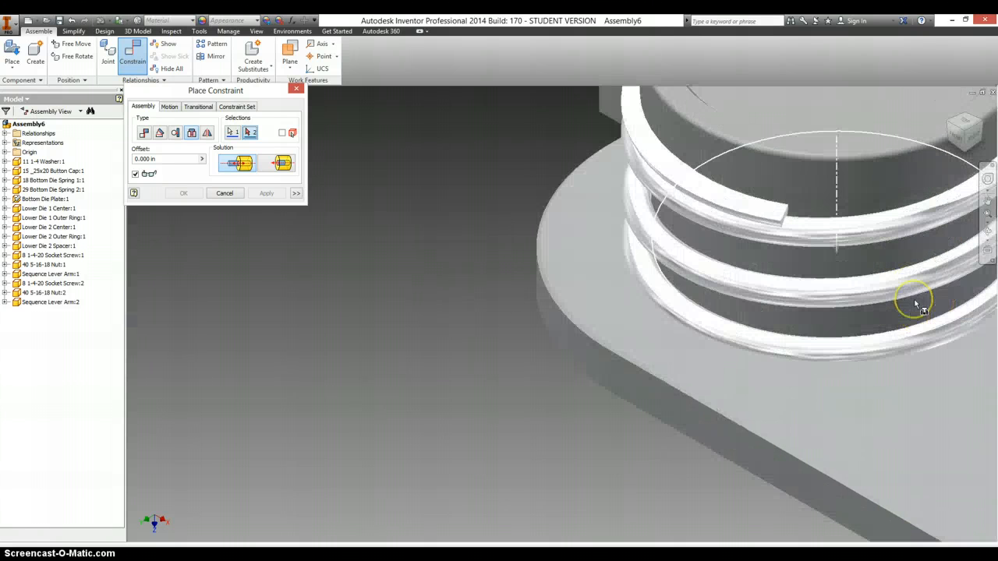
pyautogui.scroll(-10, 514, 277)
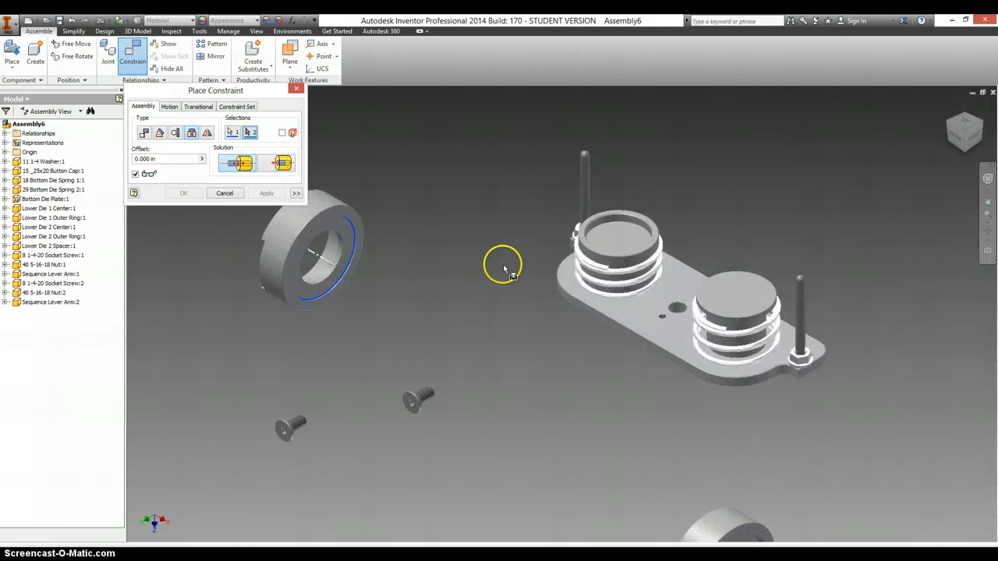
pyautogui.scroll(3, 620, 262)
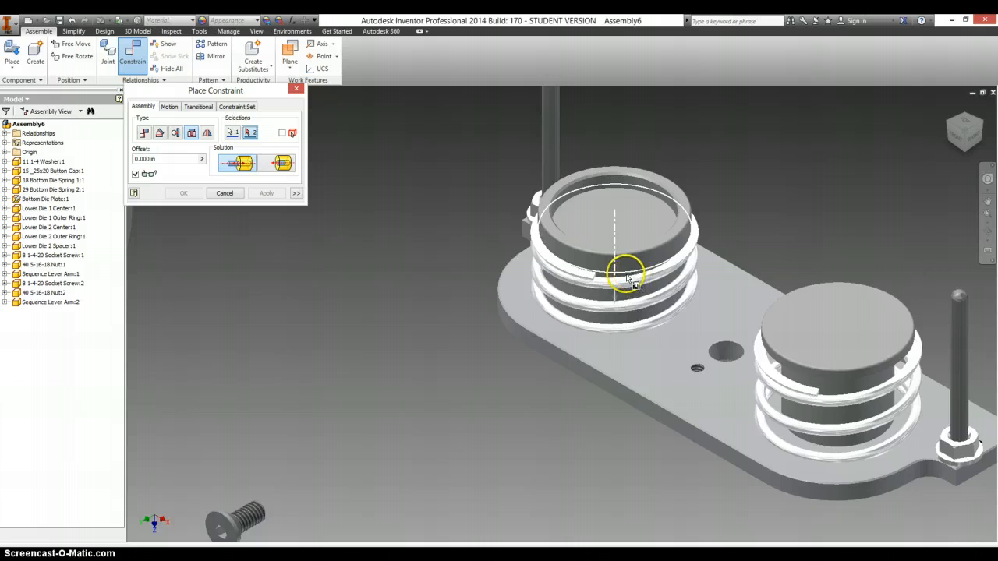
pyautogui.scroll(5, 628, 278)
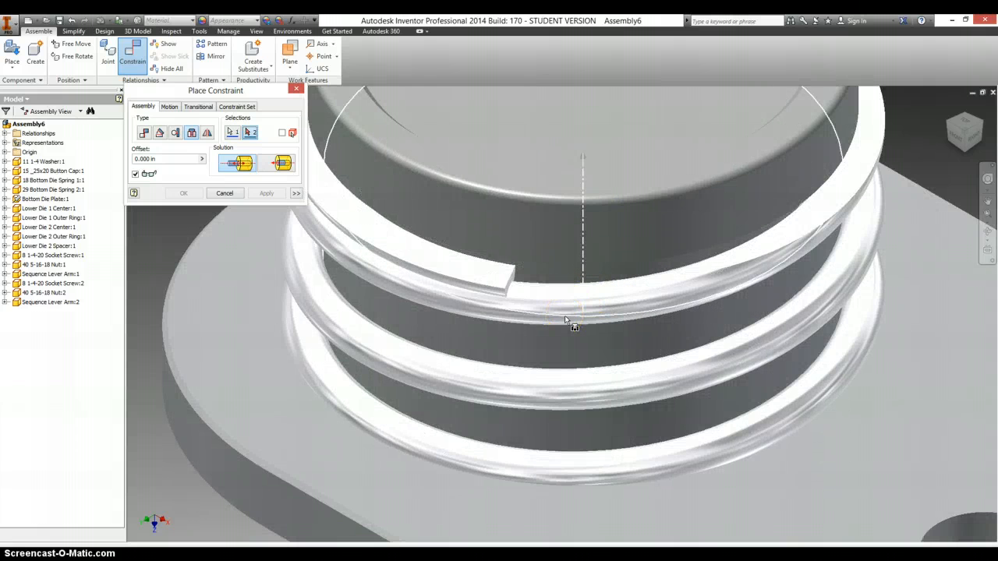
pyautogui.click(564, 316)
pyautogui.scroll(-5, 563, 313)
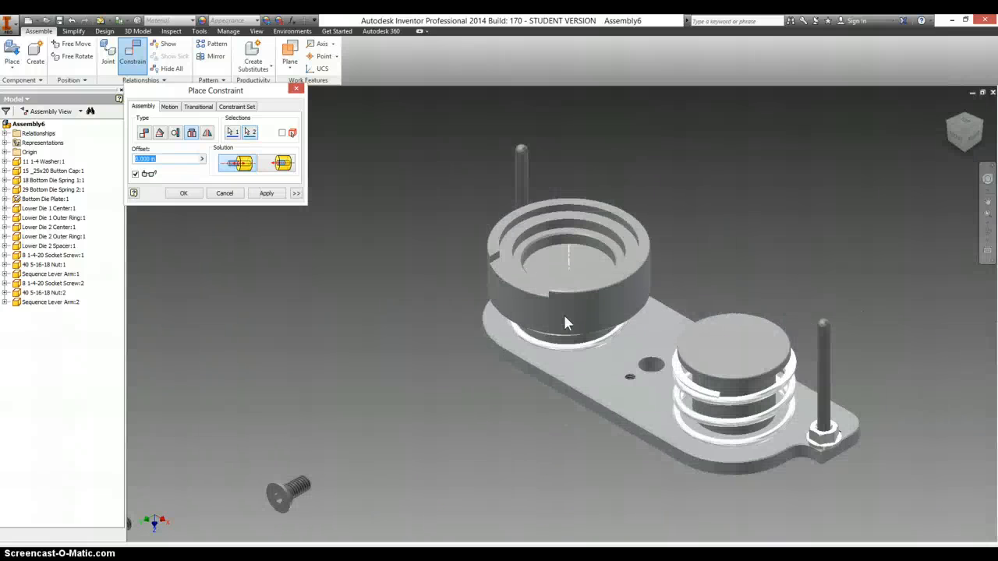
pyautogui.click(261, 194)
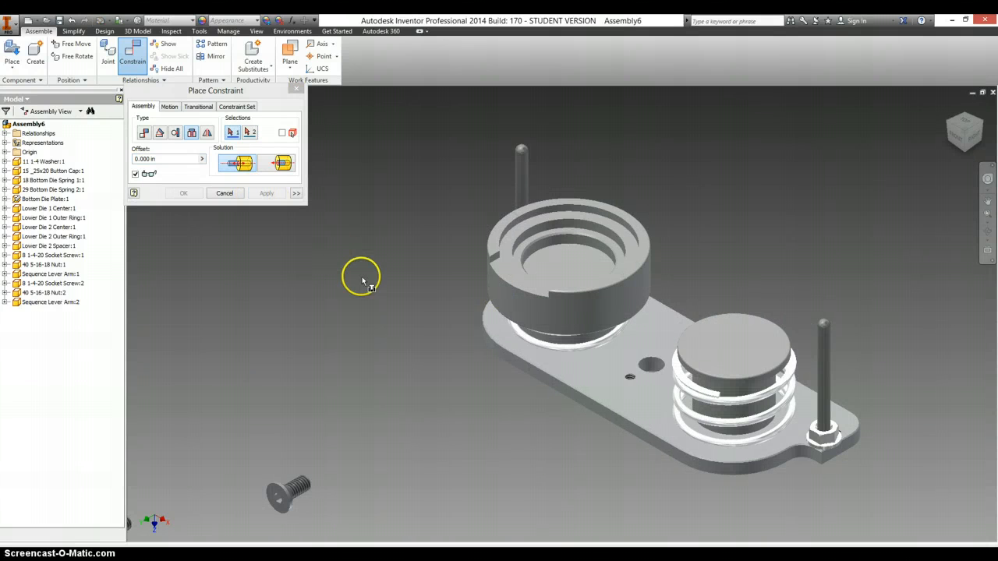
# Insert the inner step edge of Lower Die 1 Outer Ring onto the cap edge of Lower Die 1 Center, using the Opposed solution.
pyautogui.scroll(-5, 441, 284)
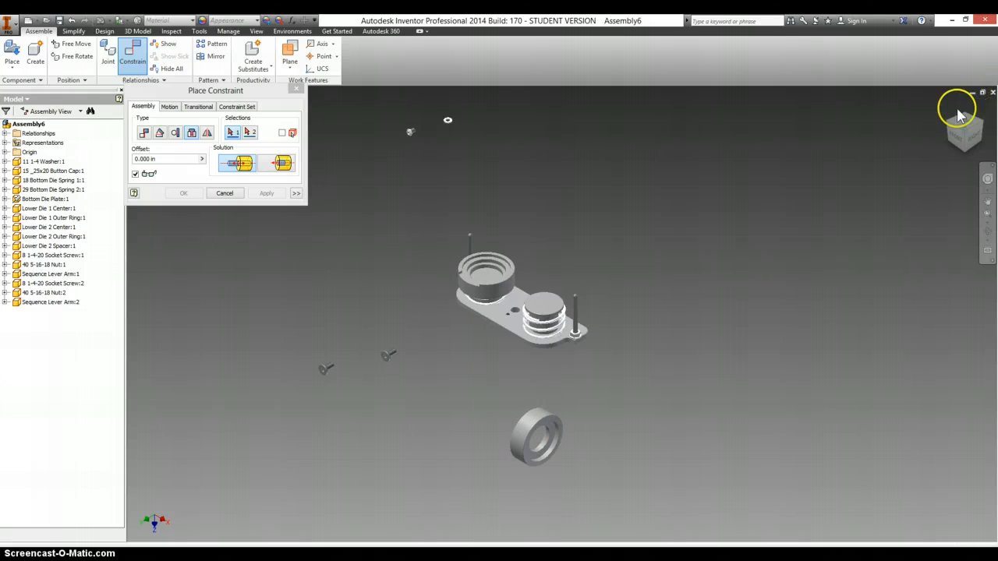
pyautogui.moveTo(936, 138); pyautogui.dragTo(742, 356)
pyautogui.scroll(-5, 680, 312)
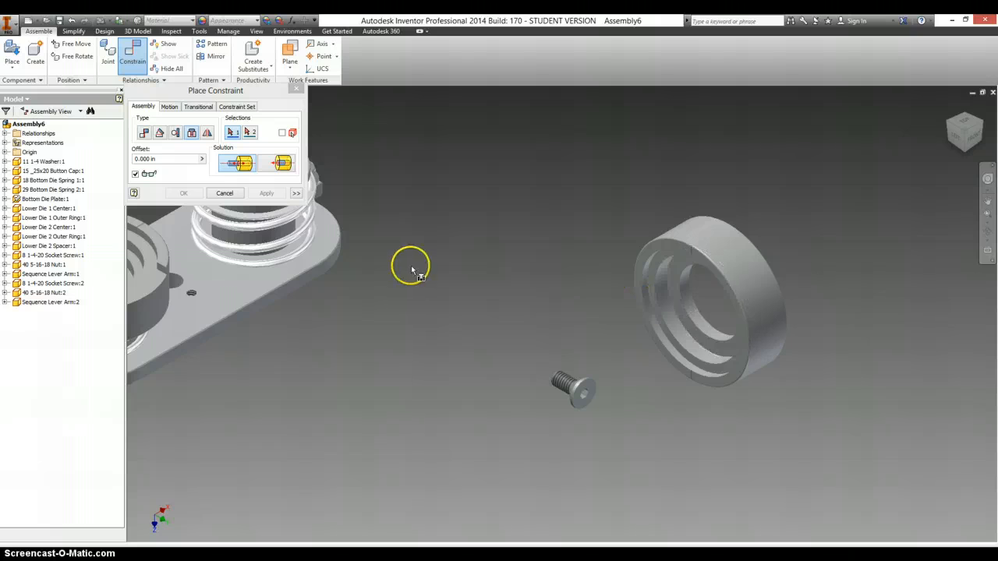
pyautogui.scroll(3, 441, 286)
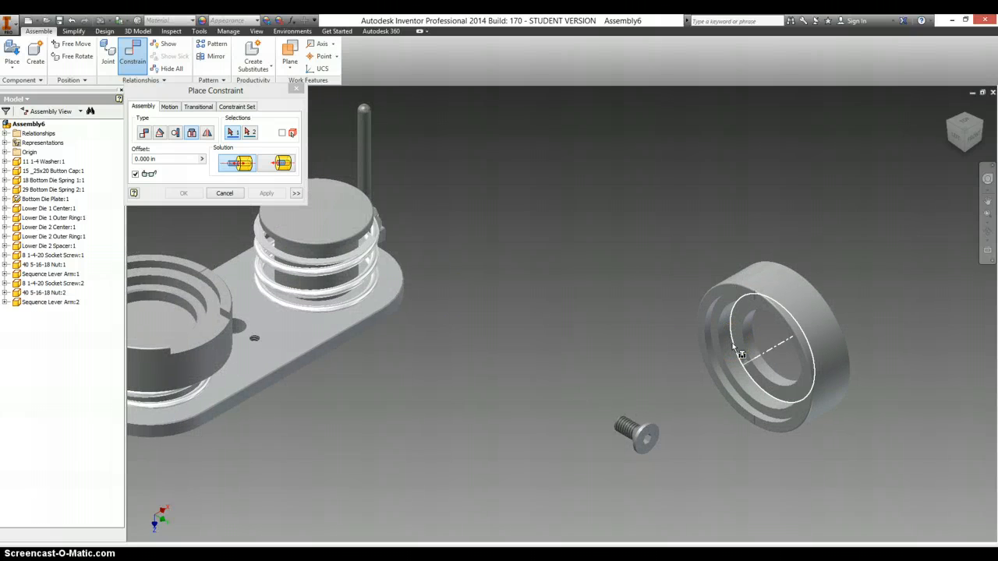
pyautogui.click(739, 353)
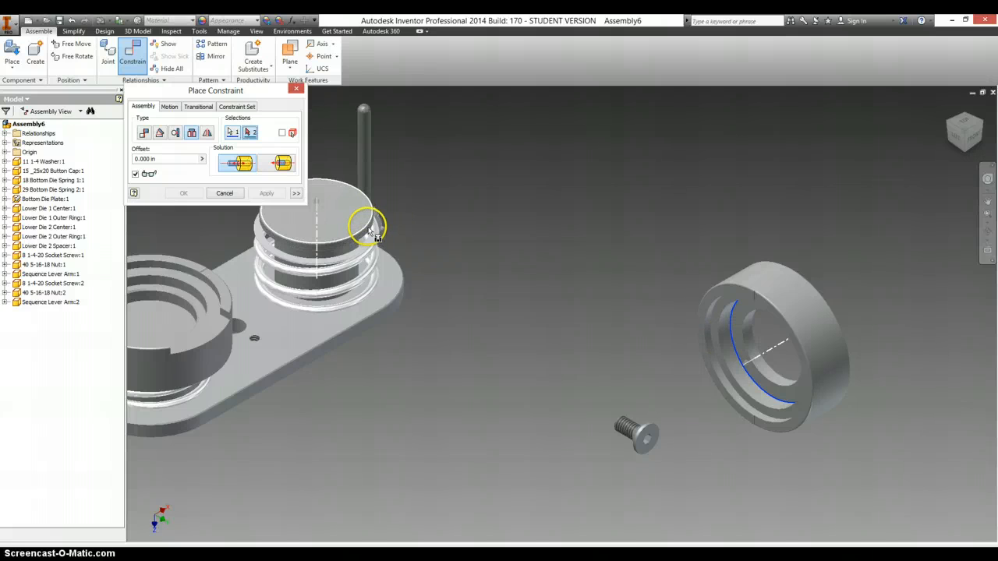
pyautogui.scroll(-2, 372, 231)
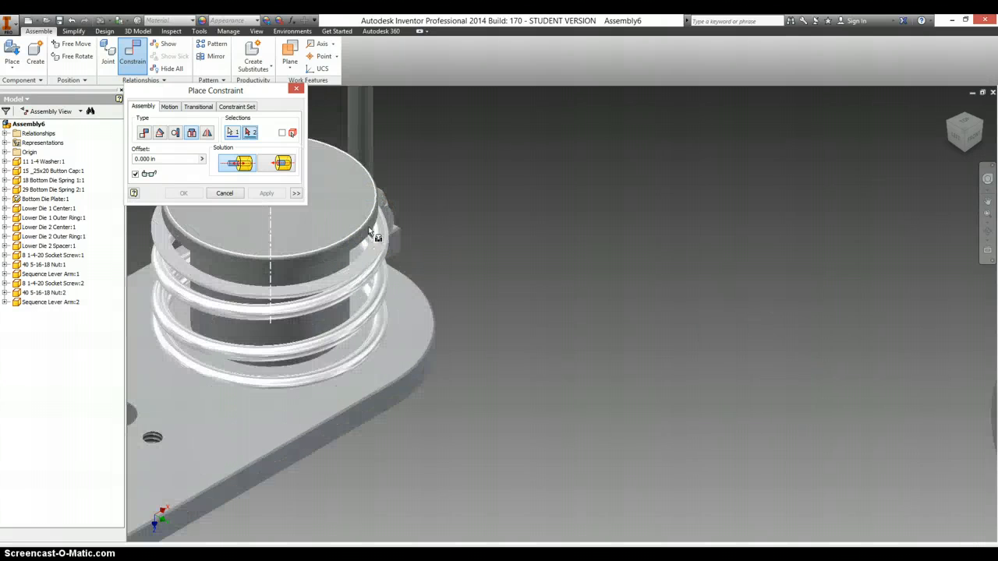
pyautogui.click(368, 228)
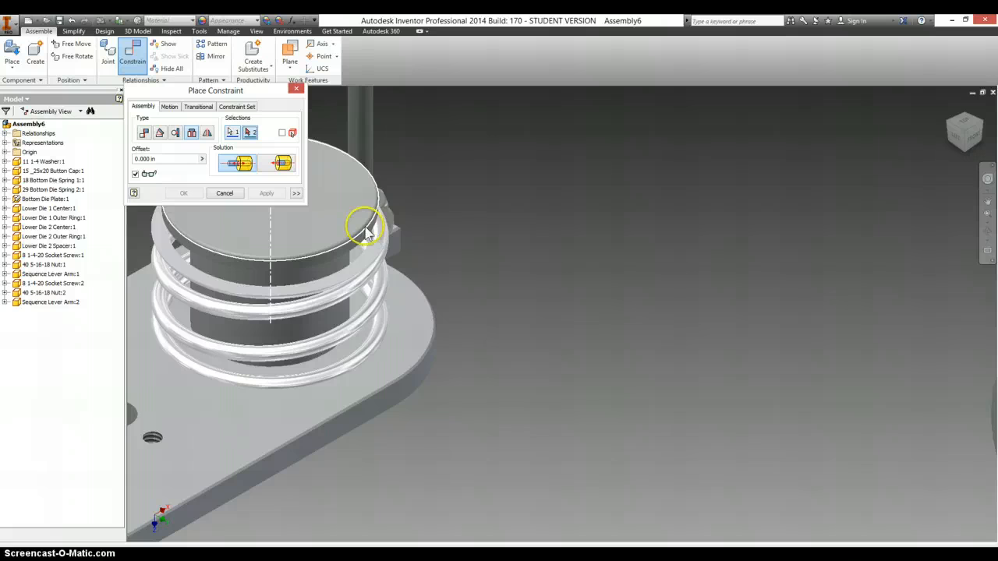
pyautogui.click(267, 195)
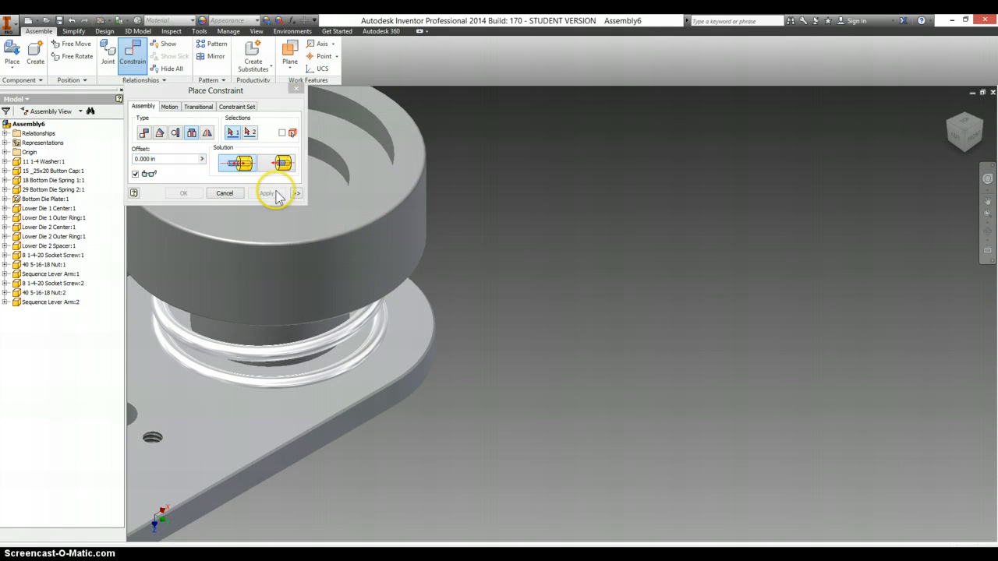
# Check where the remaining screws, washer and button cap go in the exploded subassembly drawing, leave the Constrain command and locate the loose washer.
pyautogui.scroll(3, 487, 194)
pyautogui.scroll(2, 628, 253)
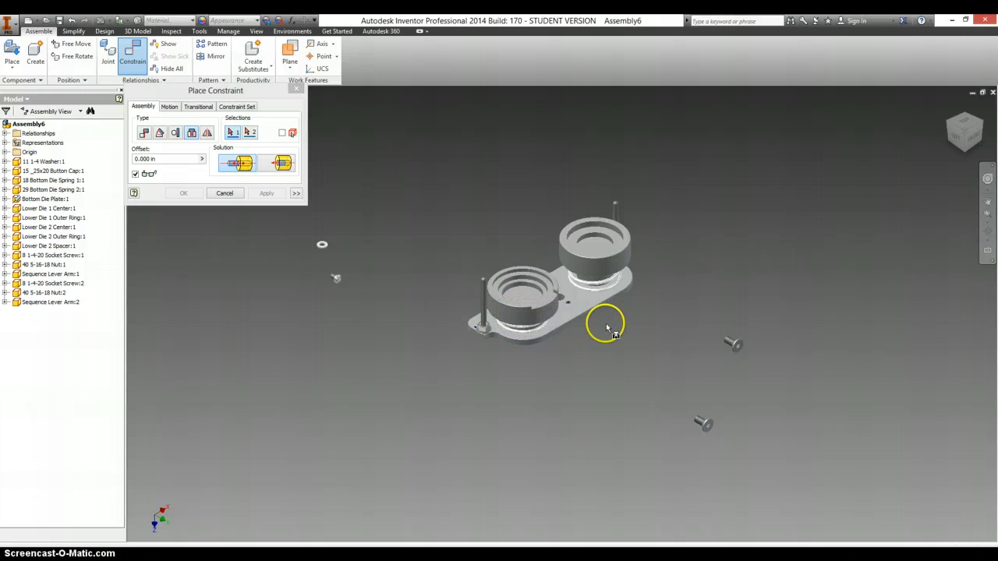
pyautogui.scroll(-3, 607, 328)
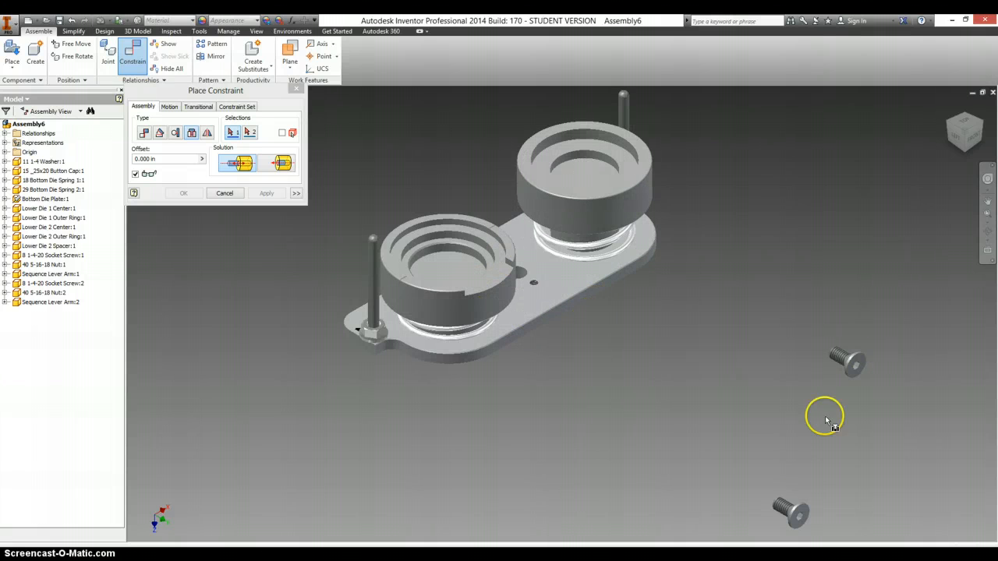
pyautogui.click(219, 546)
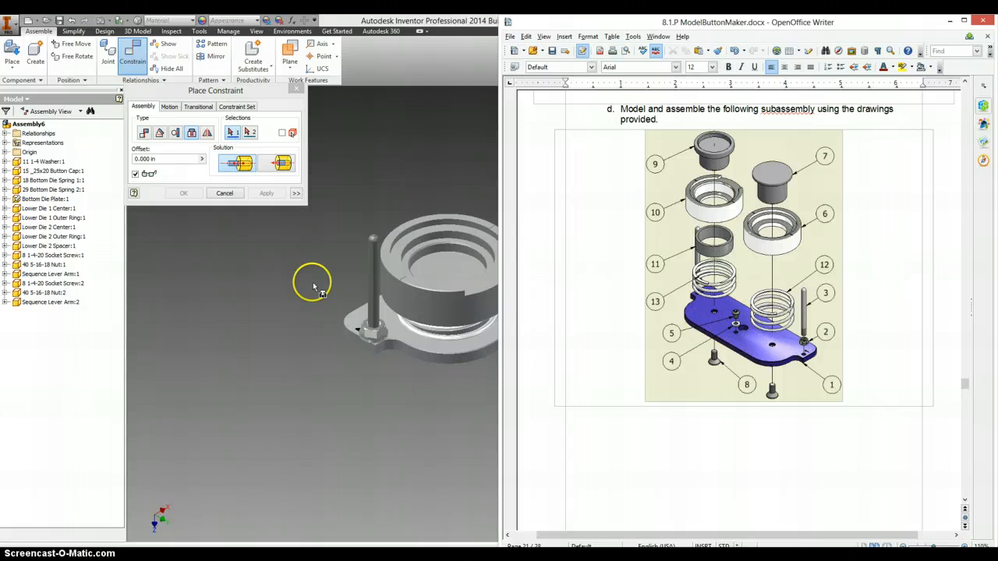
pyautogui.press('super+Up')
pyautogui.click(225, 193)
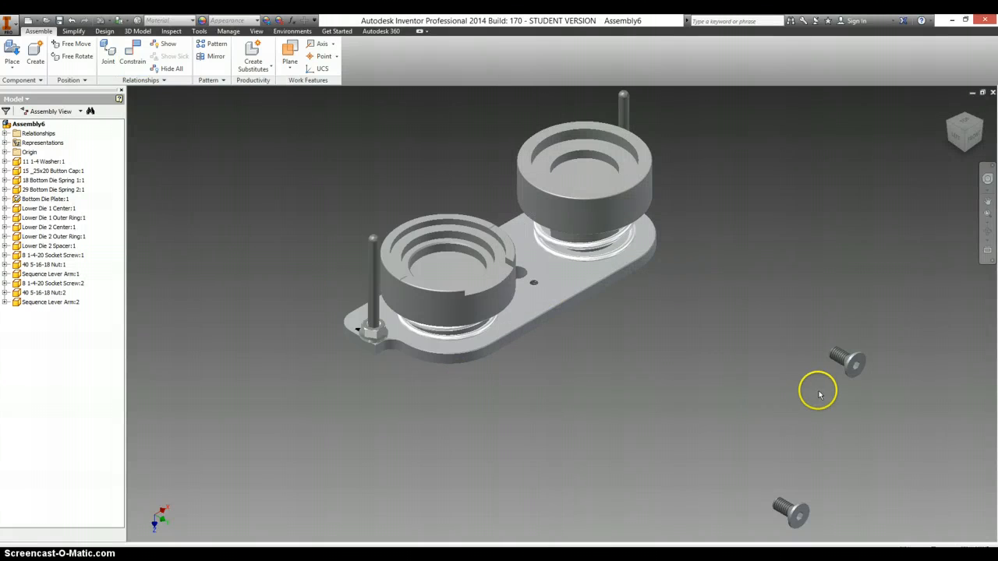
pyautogui.scroll(-4, 795, 395)
pyautogui.scroll(3, 534, 336)
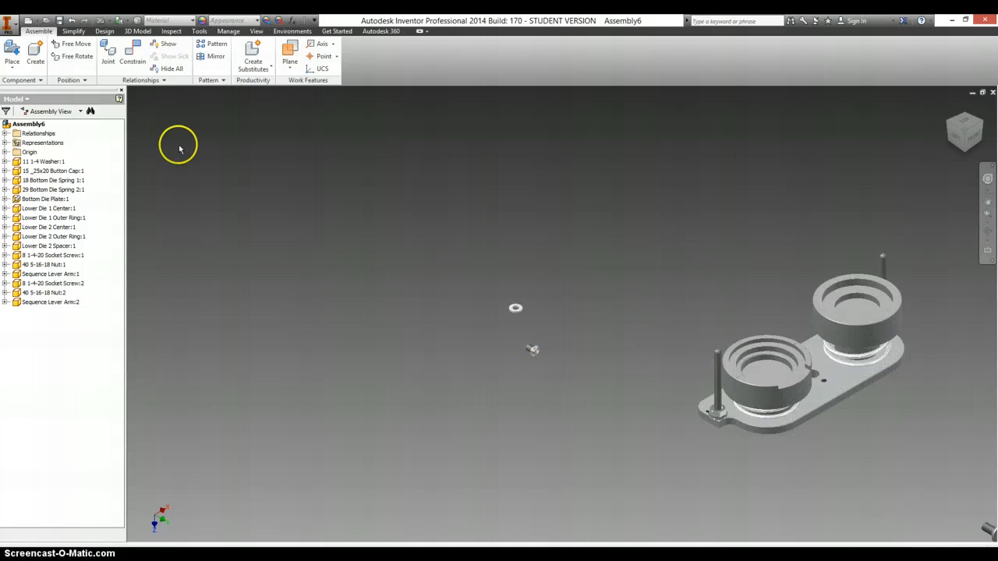
# Insert the inner circular edge of the 1-4 Washer onto the threaded middle hole of the Bottom Die Plate, using the Opposed solution.
pyautogui.click(132, 54)
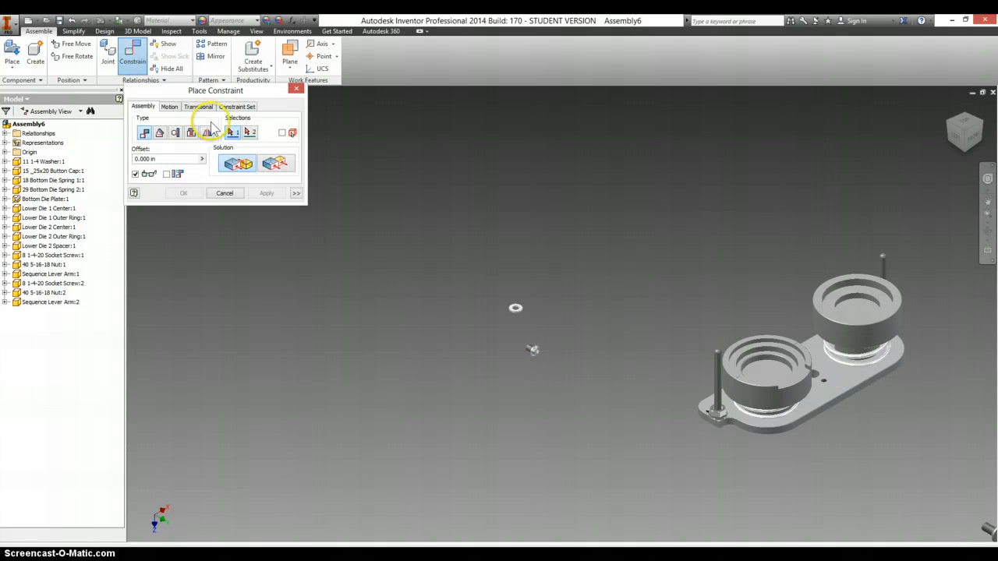
pyautogui.click(191, 133)
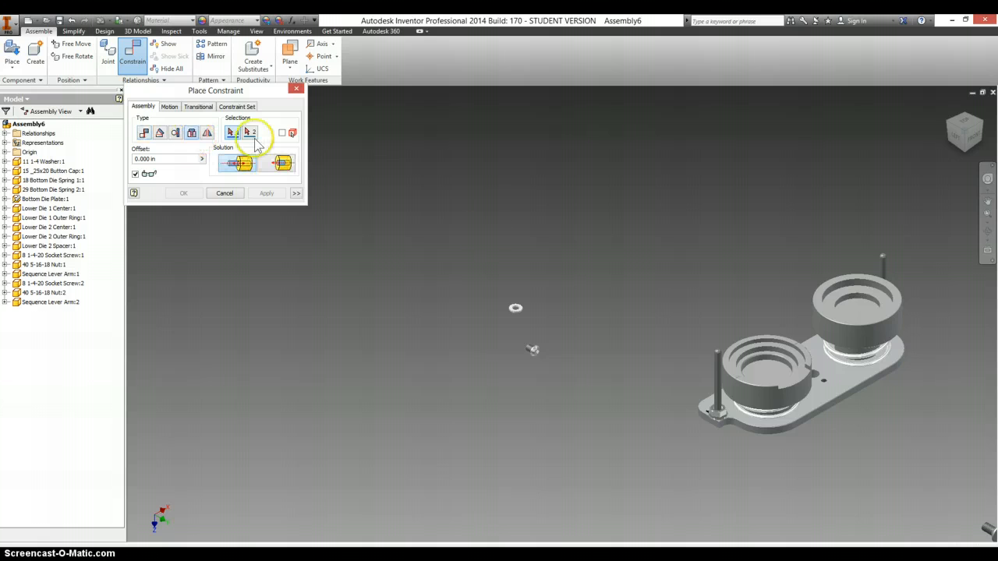
pyautogui.scroll(4, 528, 305)
pyautogui.click(493, 320)
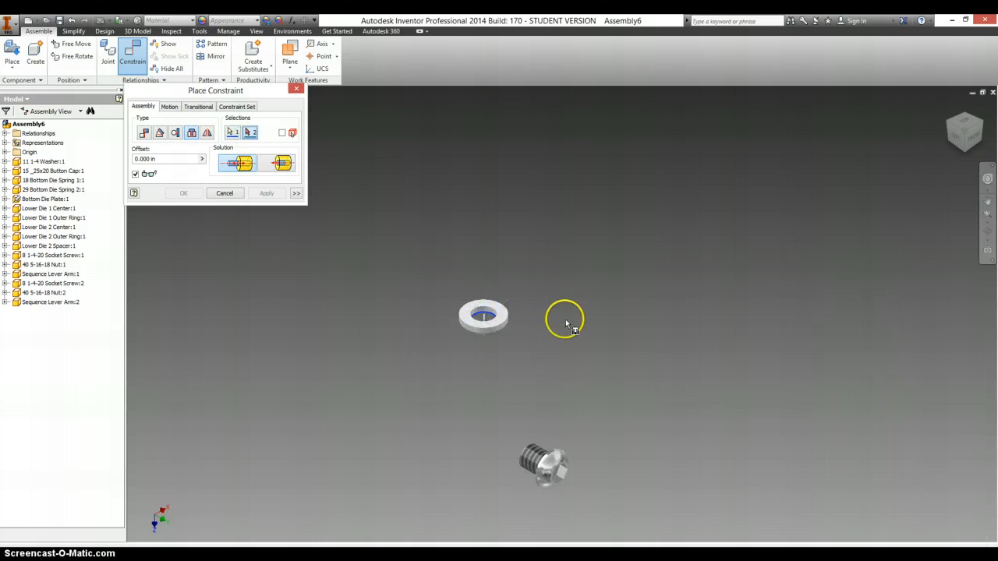
pyautogui.scroll(-5, 624, 335)
pyautogui.scroll(5, 702, 359)
pyautogui.scroll(6, 693, 352)
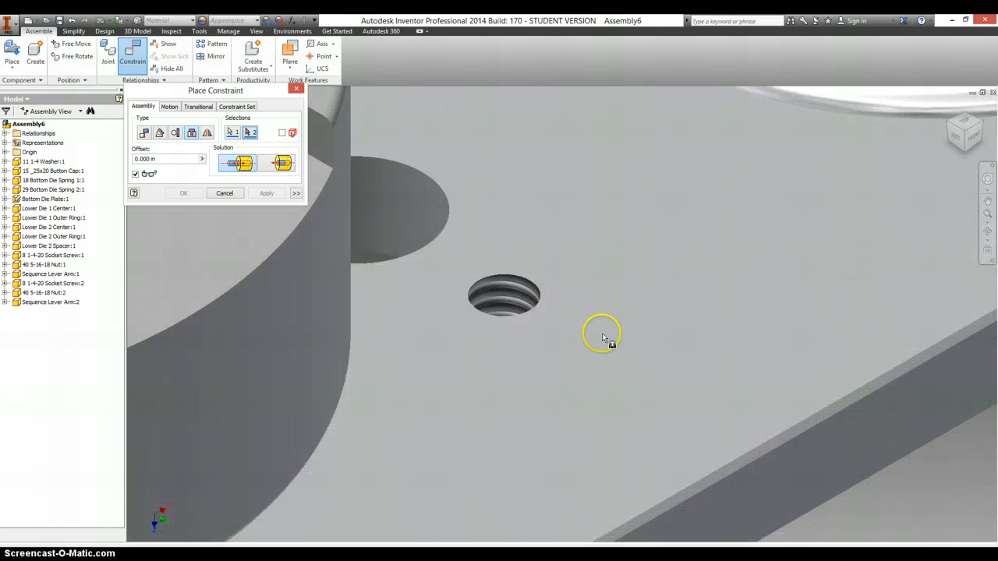
pyautogui.click(380, 286)
pyautogui.scroll(-6, 380, 287)
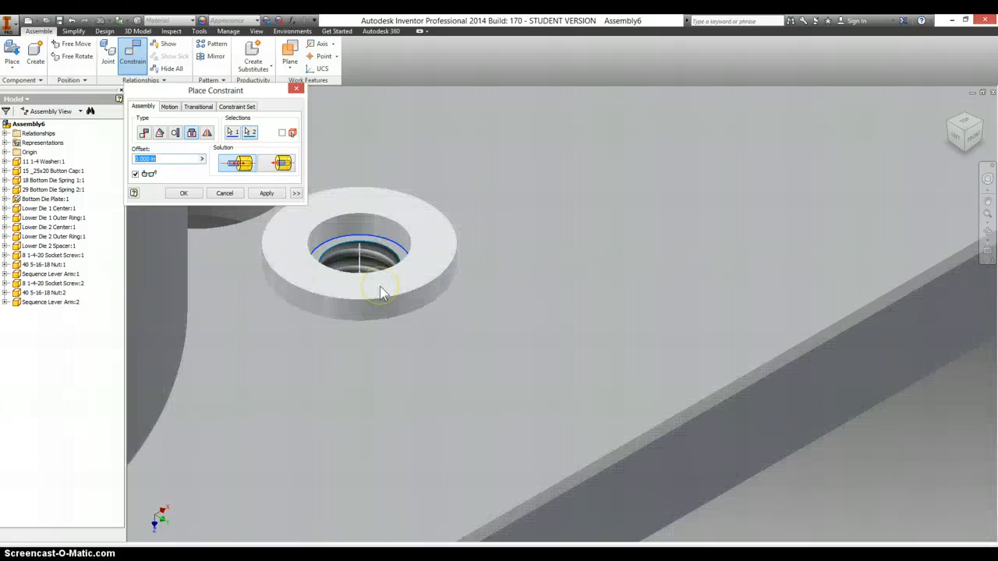
pyautogui.click(265, 194)
# Insert the edge under the Button Cap's head onto the washer's hole edge with the Opposed solution, and leave the Constrain command.
pyautogui.moveTo(227, 248); pyautogui.dragTo(306, 267, button='middle')
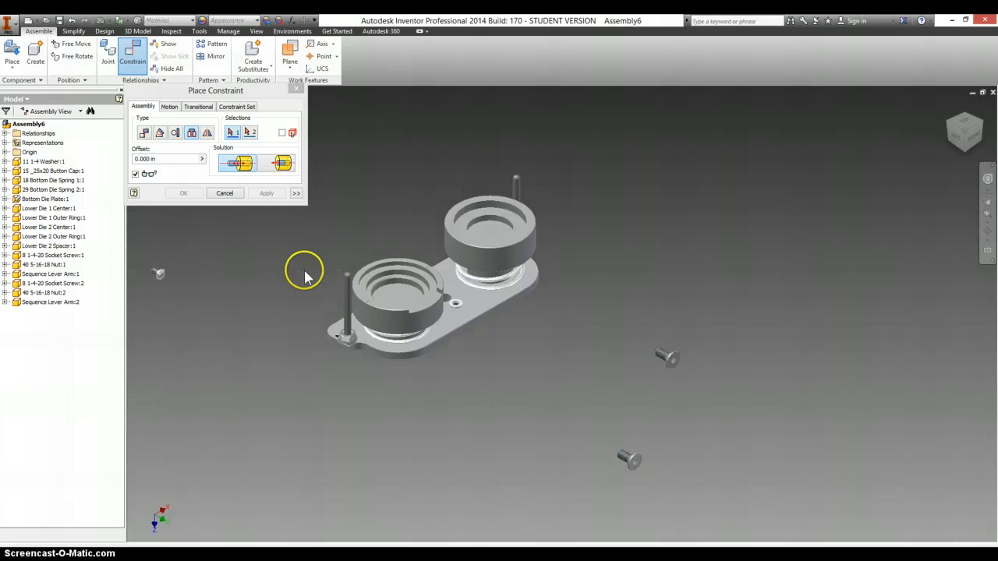
pyautogui.scroll(5, 464, 309)
pyautogui.click(451, 306)
pyautogui.scroll(-5, 449, 306)
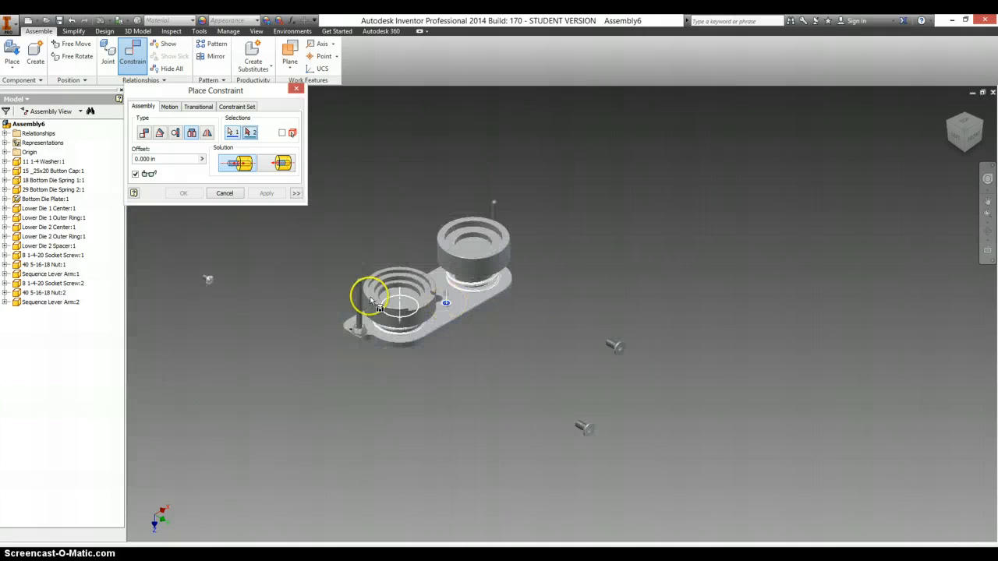
pyautogui.scroll(5, 204, 286)
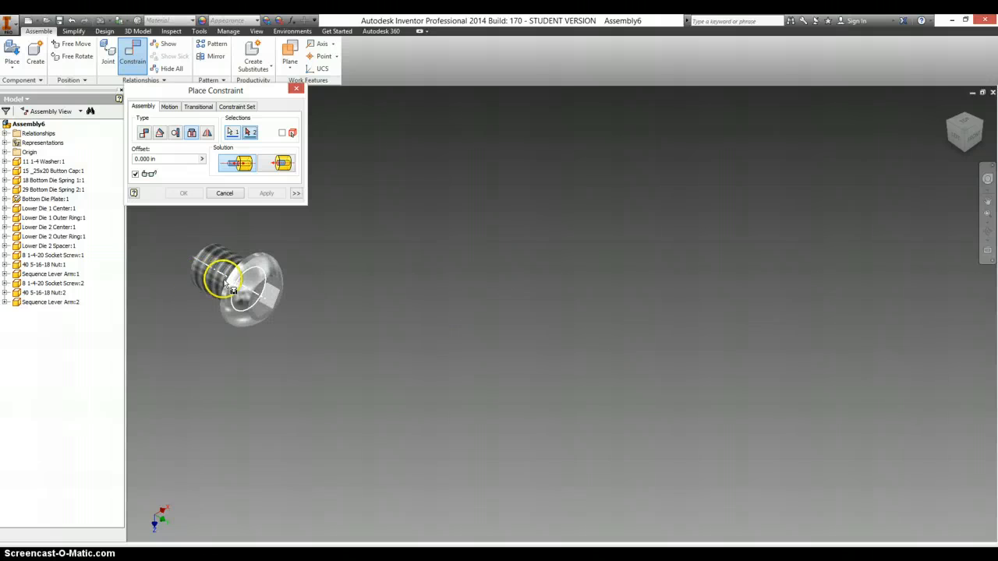
pyautogui.click(225, 287)
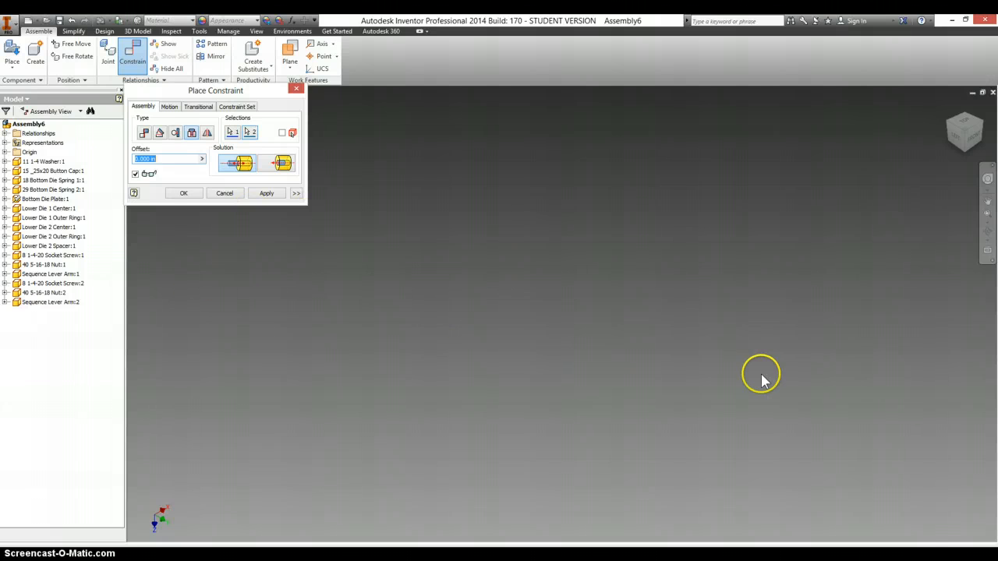
pyautogui.scroll(-2, 780, 370)
pyautogui.scroll(-5, 779, 370)
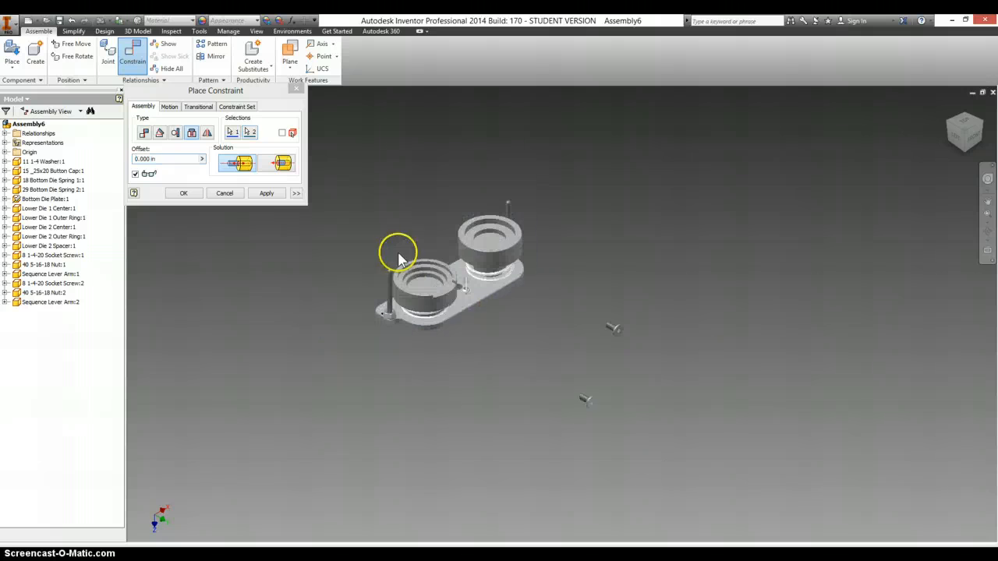
pyautogui.click(265, 195)
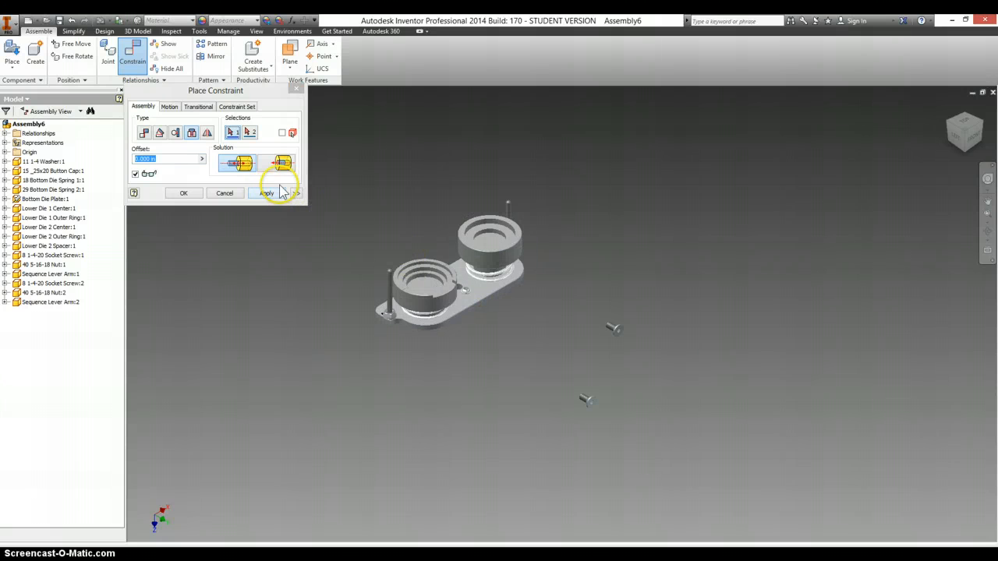
pyautogui.click(297, 89)
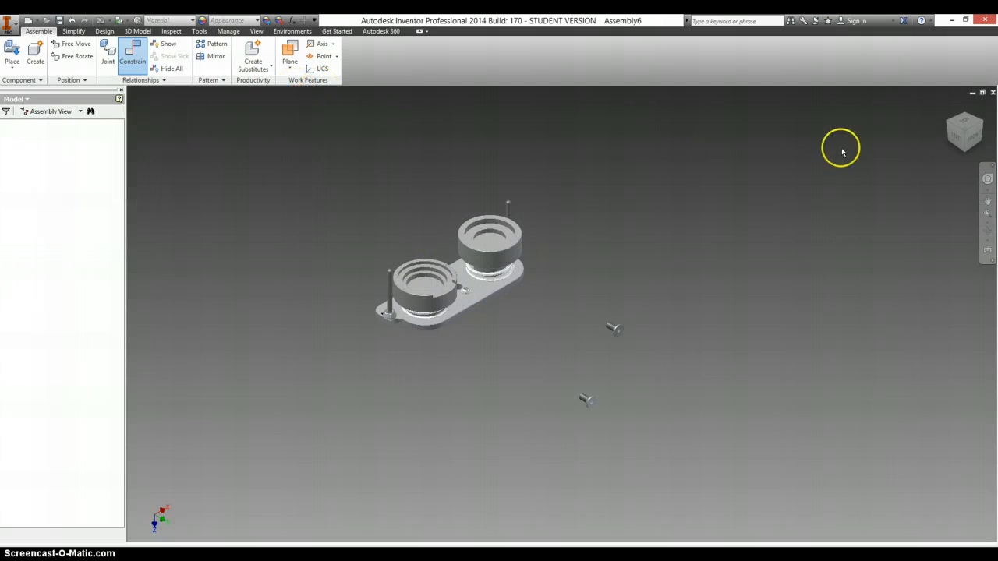
# Insert one socket screw's head edge into the plate's underside hole beneath the die with the notched outer ring, using the Aligned solution.
pyautogui.click(965, 155)
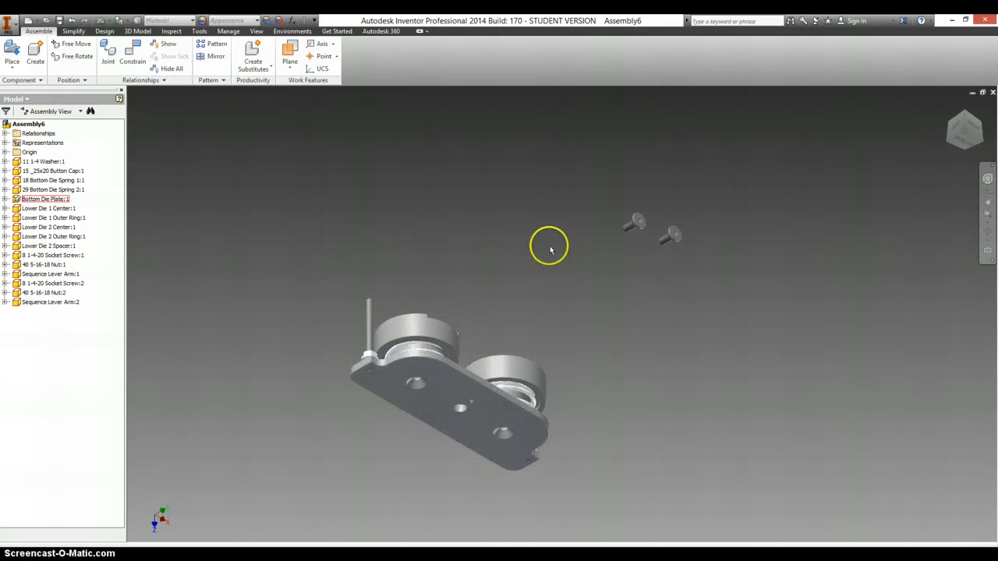
pyautogui.click(131, 51)
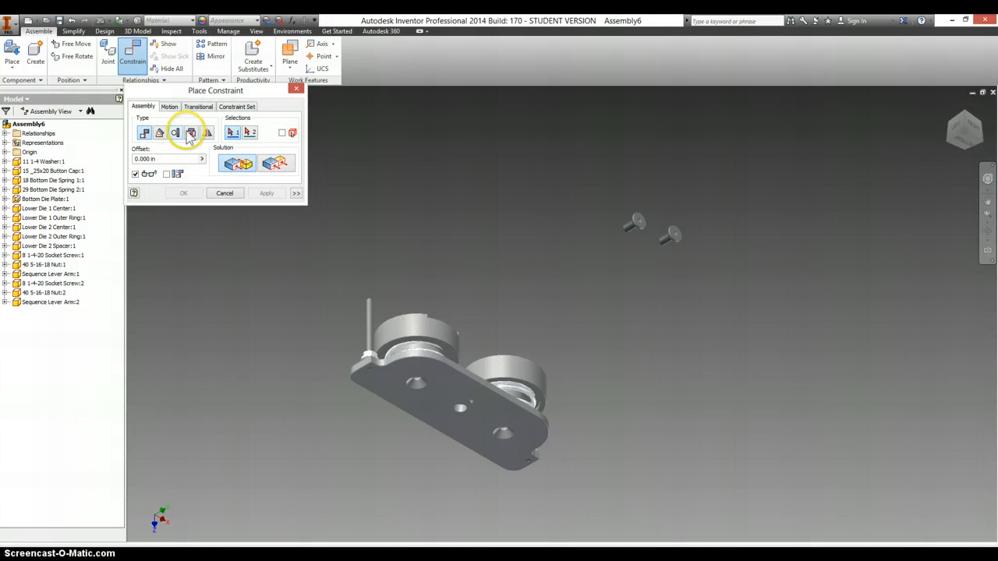
pyautogui.click(191, 133)
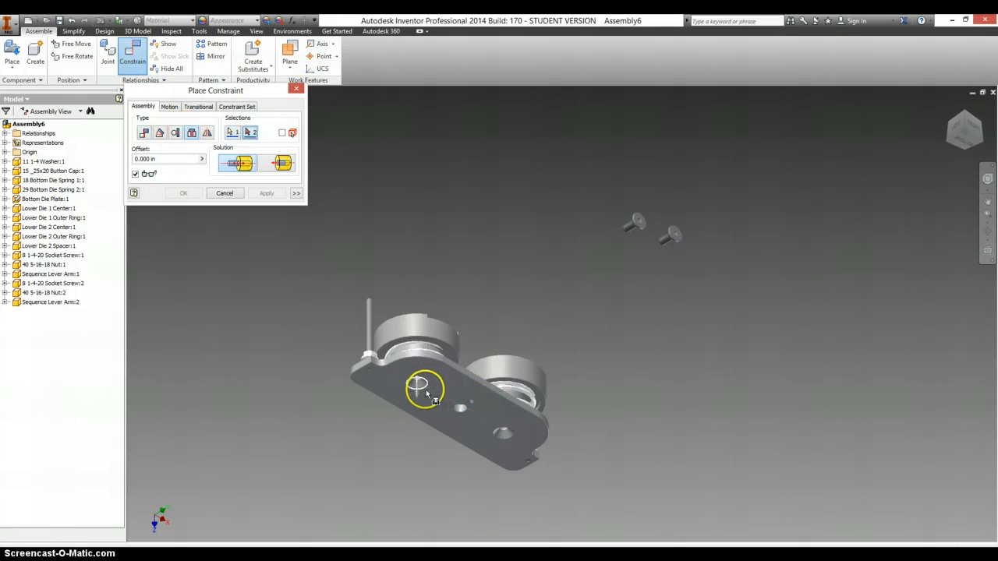
pyautogui.click(427, 396)
pyautogui.click(641, 226)
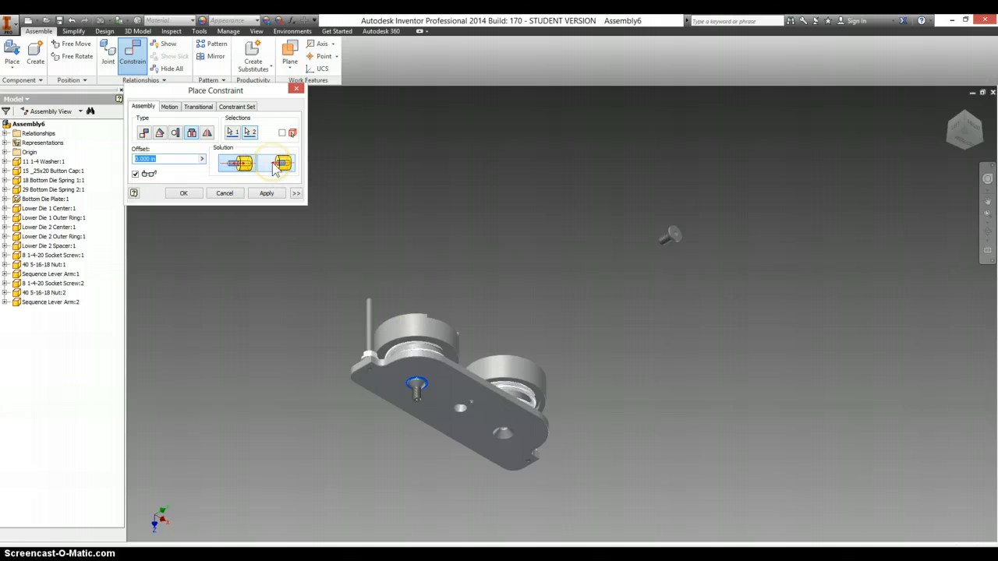
pyautogui.click(279, 164)
pyautogui.click(266, 195)
pyautogui.click(264, 194)
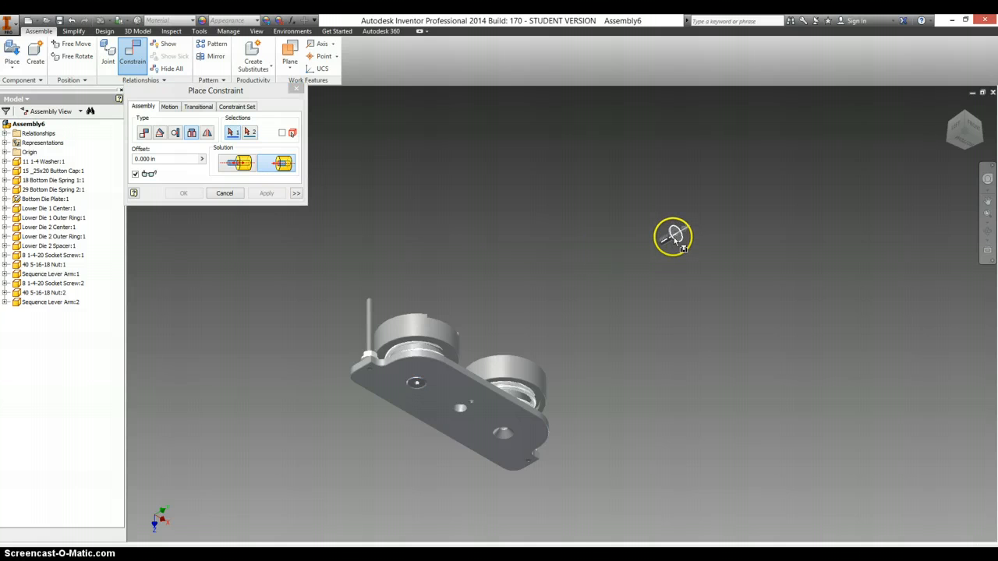
# Insert the remaining socket screw's head edge into the plate's underside hole beneath the other die with the Aligned solution, and finish constraining.
pyautogui.click(675, 236)
pyautogui.click(497, 433)
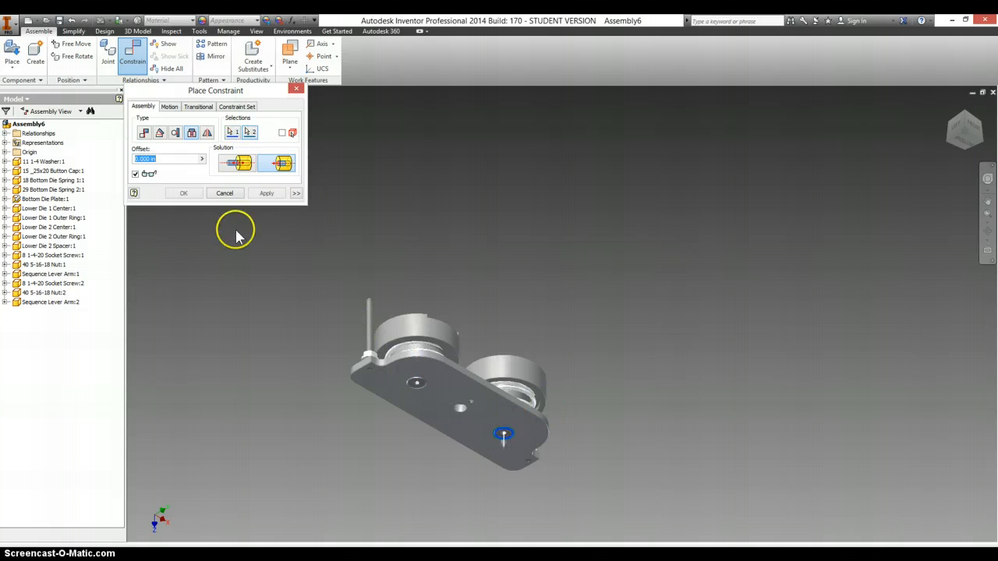
pyautogui.click(184, 194)
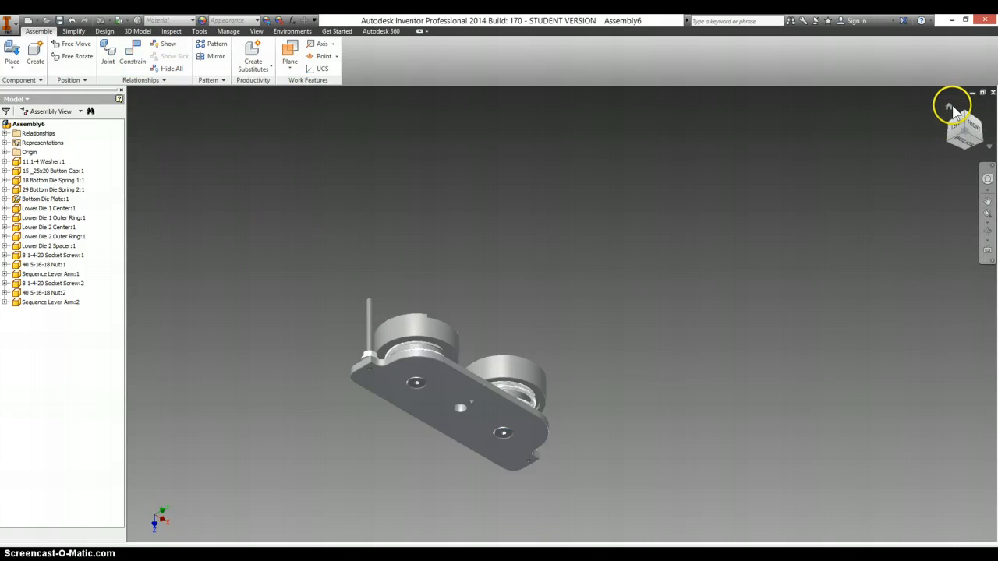
# Save the assembly as Lower Die Sub-Assembly in the Button Maker folder, including all dependent files and accepting their migration.
pyautogui.click(950, 106)
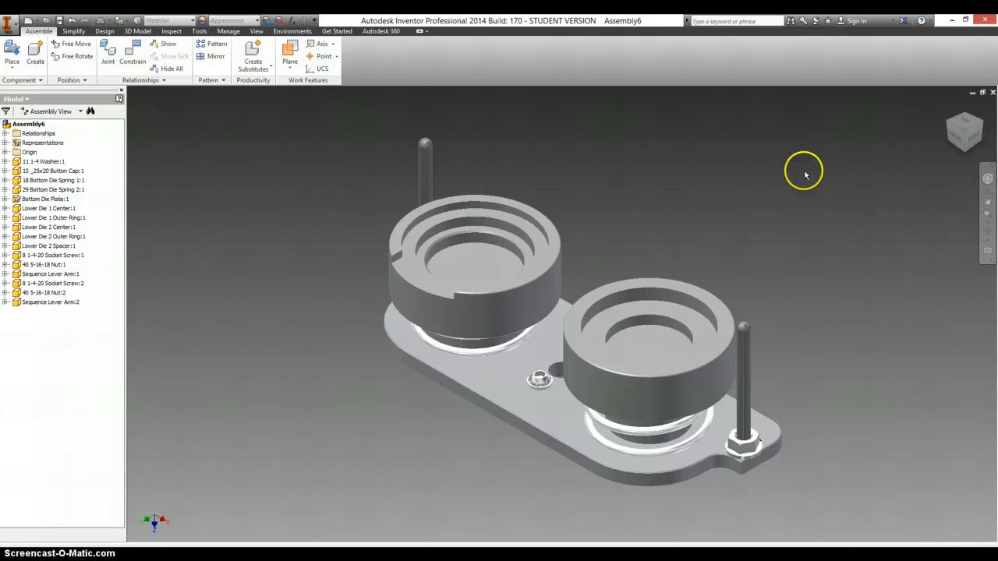
pyautogui.click(59, 20)
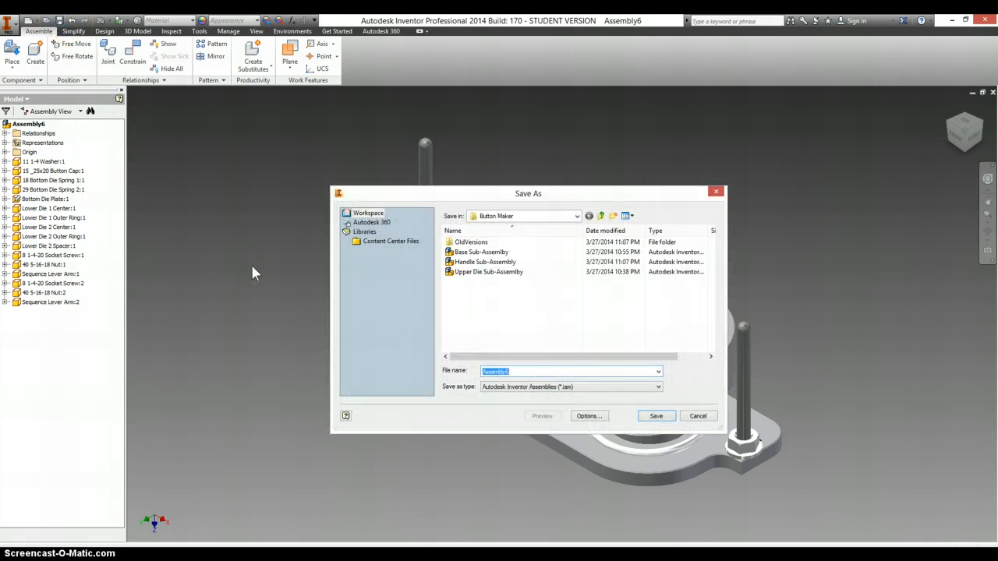
pyautogui.write('Lower ')
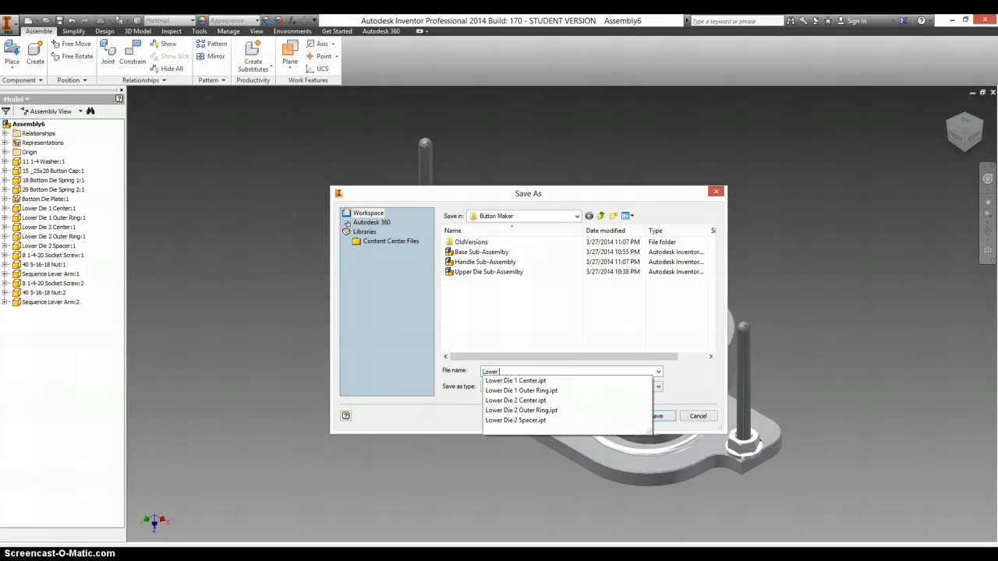
pyautogui.write('Die Sub-Assembly')
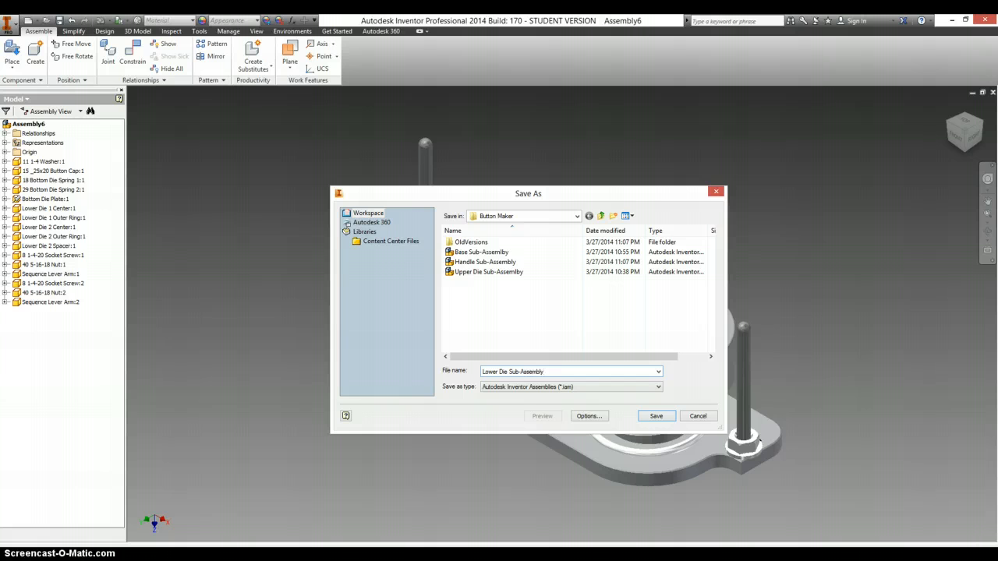
pyautogui.click(657, 415)
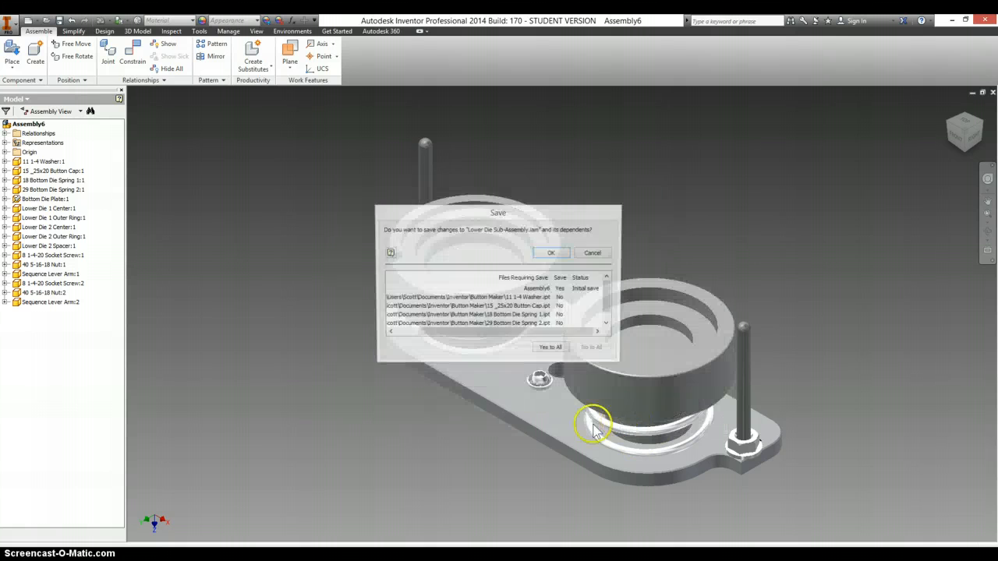
pyautogui.click(552, 350)
pyautogui.click(552, 254)
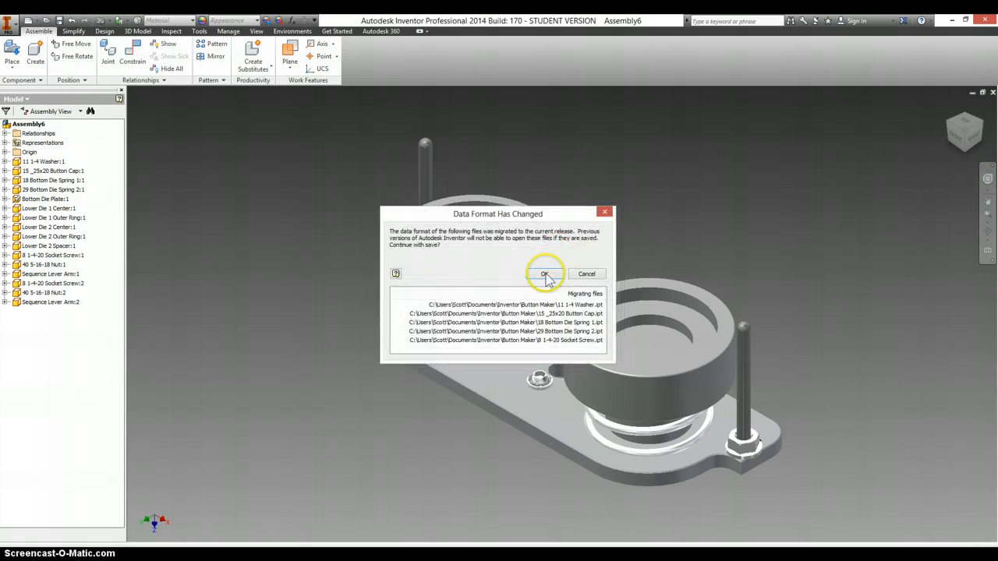
pyautogui.click(548, 275)
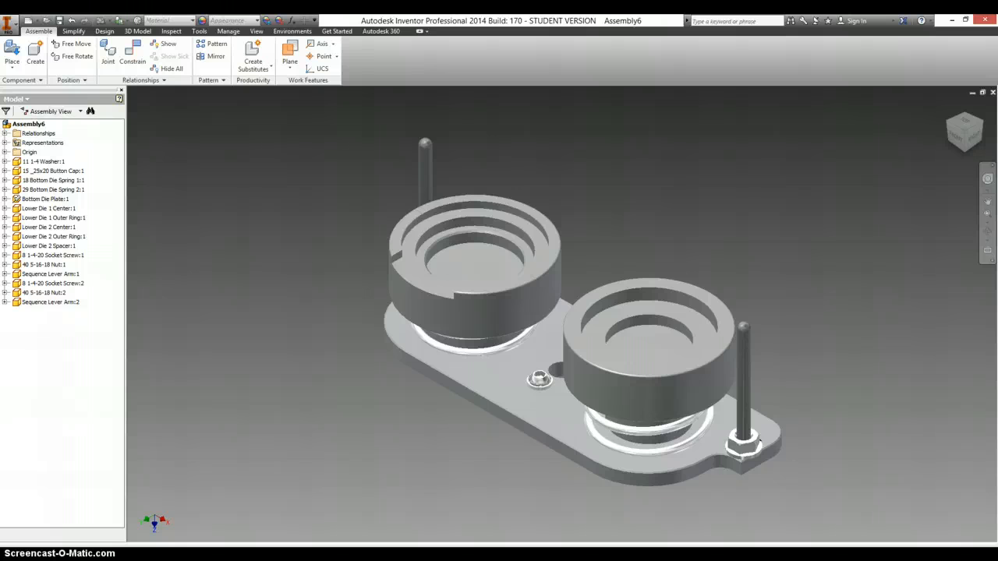